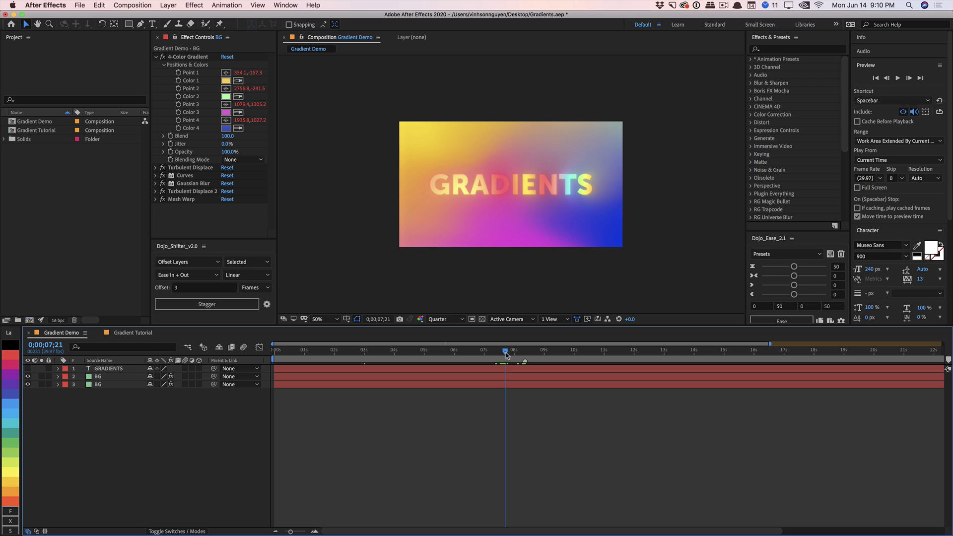
- Open the Gradient Tutorial composition and add a 1920 by 1080 px solid layer named BG
{"action": "left_click_drag", "start_coordinate": [506, 352], "coordinate": [466, 353]}
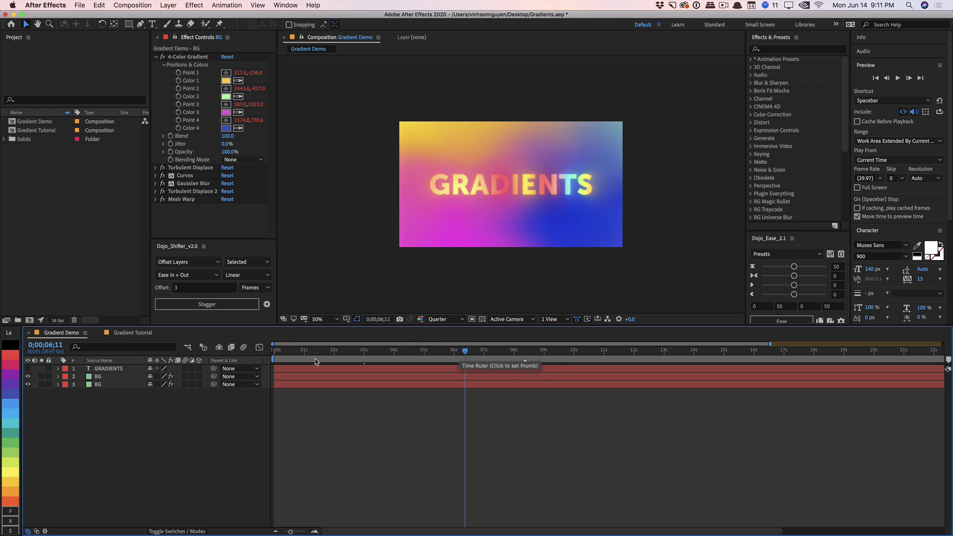
{"action": "left_click", "coordinate": [137, 334]}
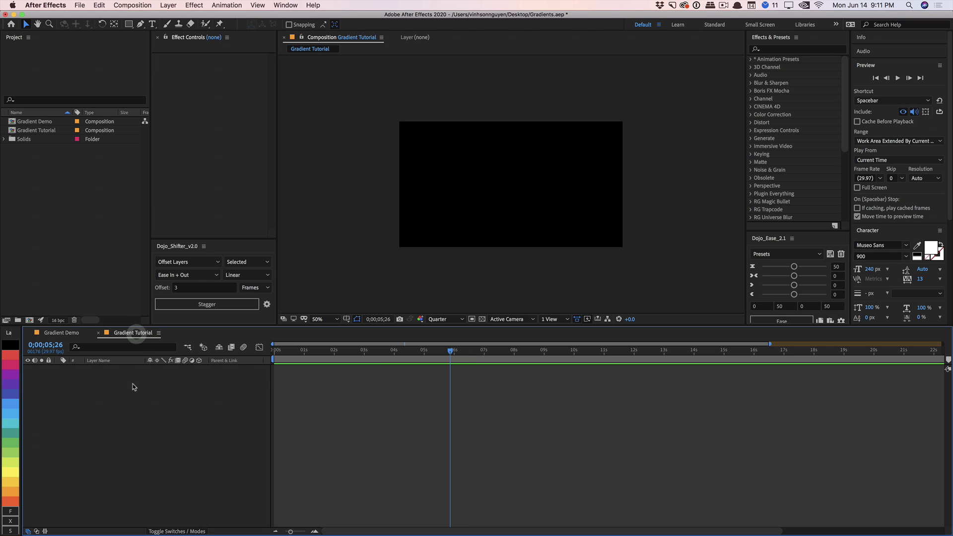
{"action": "left_click", "coordinate": [172, 5]}
{"action": "mouse_move", "coordinate": [184, 21]}
{"action": "left_click", "coordinate": [284, 29]}
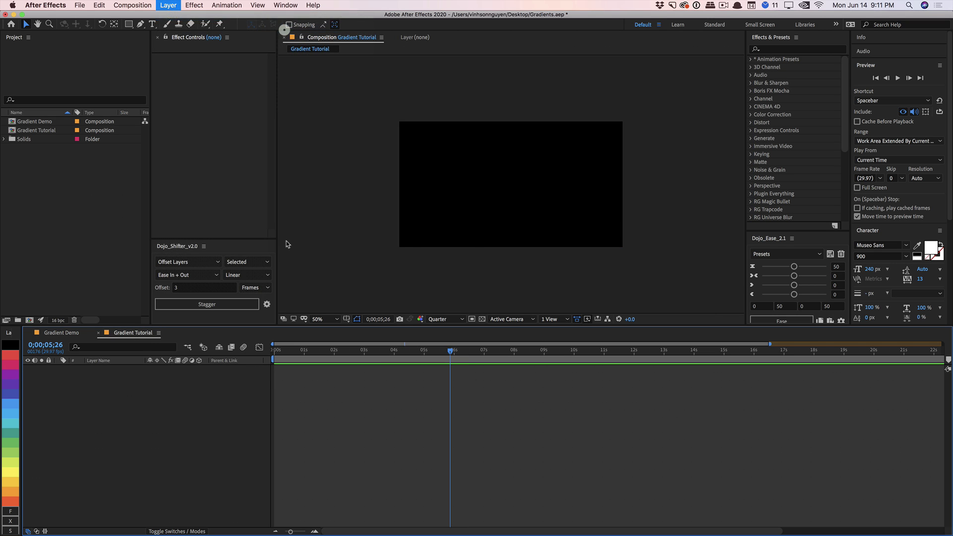
{"action": "type", "text": "BG"}
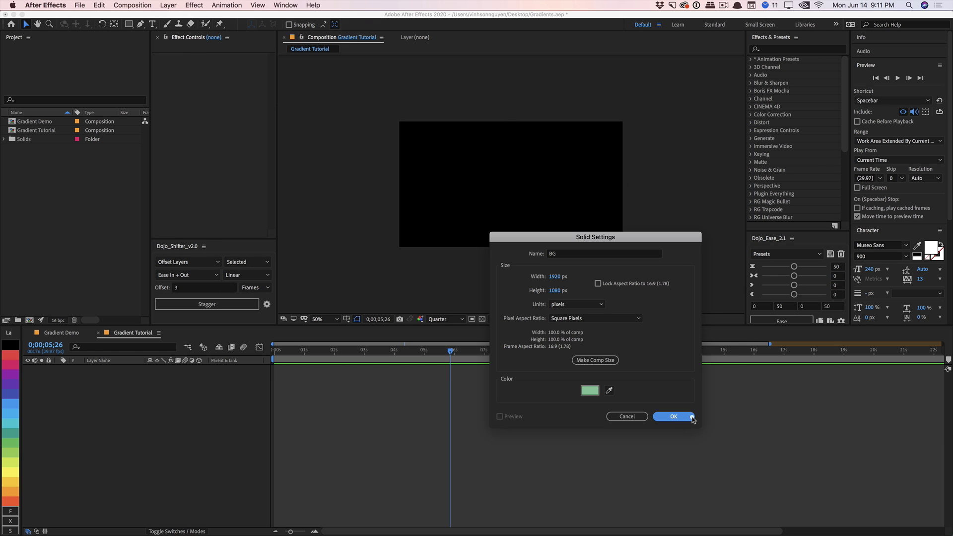
{"action": "left_click", "coordinate": [693, 417]}
- Find the 4-Color Gradient effect and apply it to the BG solid
{"action": "left_click", "coordinate": [815, 165]}
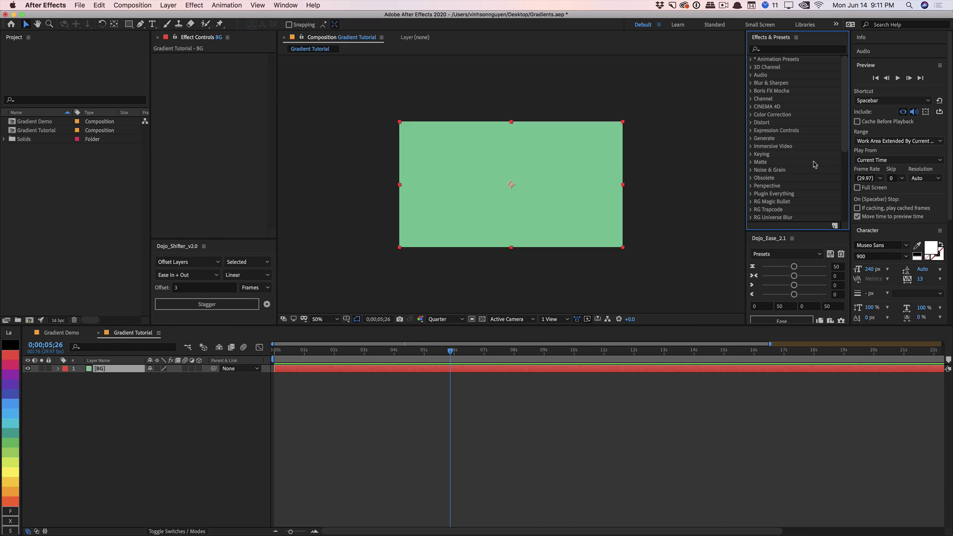
{"action": "left_click", "coordinate": [817, 50]}
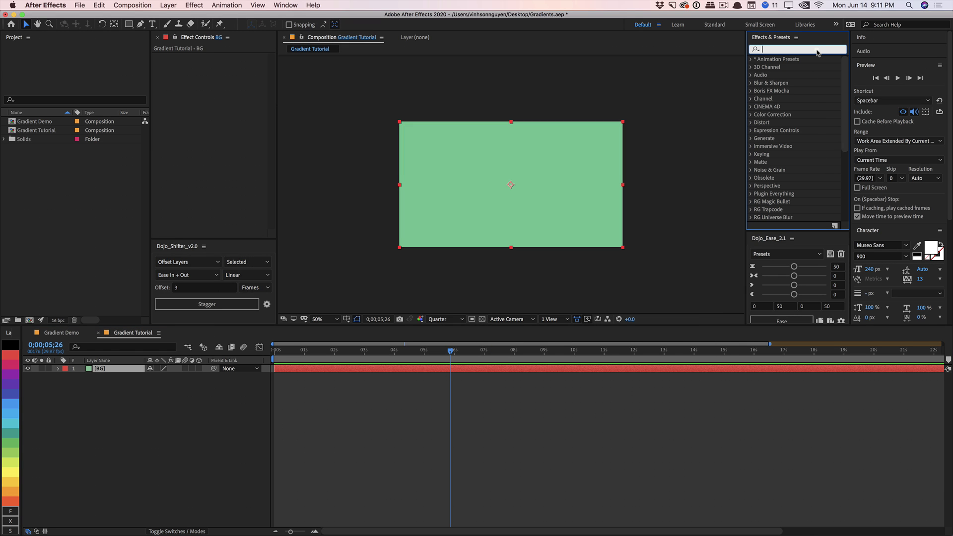
{"action": "type", "text": "4"}
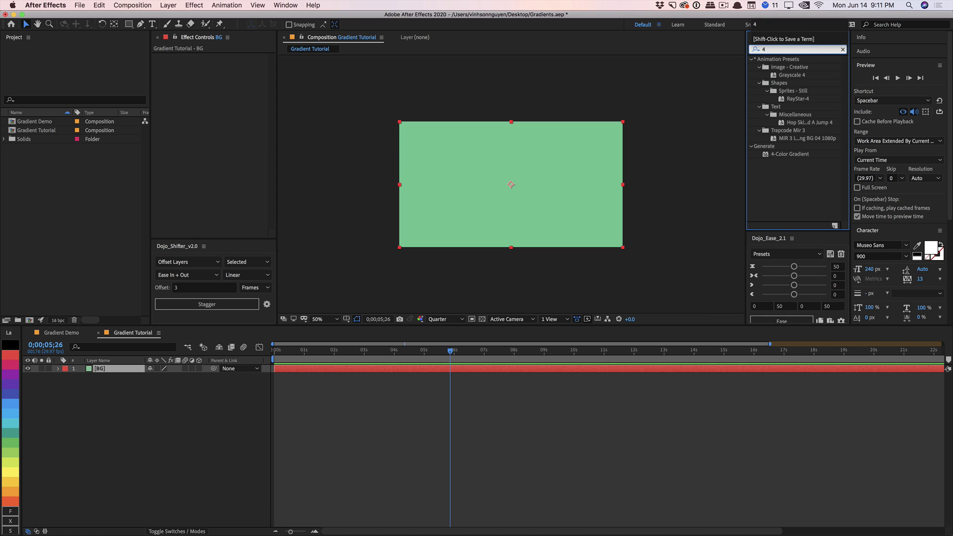
{"action": "left_click_drag", "start_coordinate": [803, 158], "coordinate": [434, 172]}
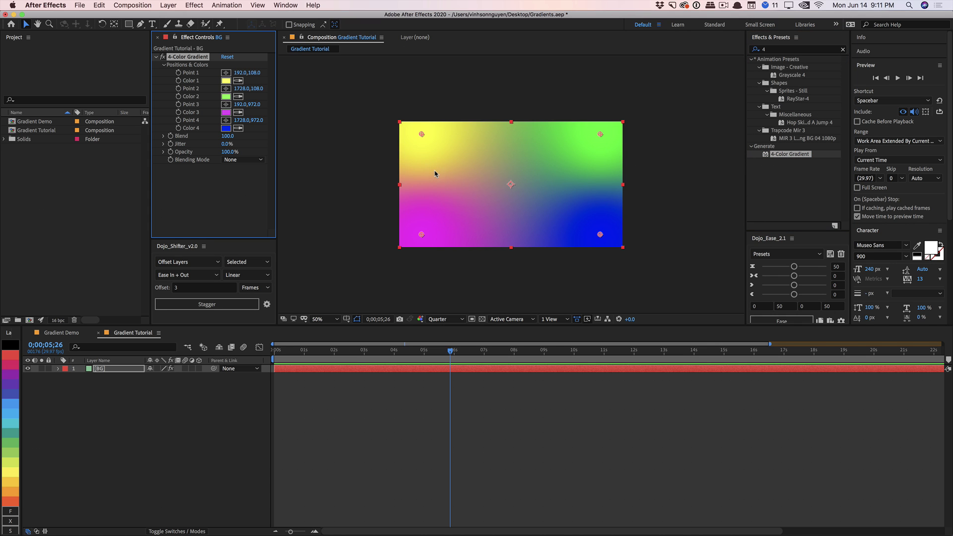
- Change Color 1 of the 4-Color Gradient to a softer, less saturated orange
{"action": "left_click", "coordinate": [226, 80]}
{"action": "left_click_drag", "start_coordinate": [512, 340], "coordinate": [419, 186]}
{"action": "left_click_drag", "start_coordinate": [515, 302], "coordinate": [515, 309]}
{"action": "mouse_move", "coordinate": [455, 223]}
{"action": "left_mouse_down"}
{"action": "mouse_move", "coordinate": [442, 209]}
{"action": "mouse_move", "coordinate": [473, 208]}
{"action": "left_mouse_up"}
{"action": "left_click_drag", "start_coordinate": [517, 310], "coordinate": [520, 313]}
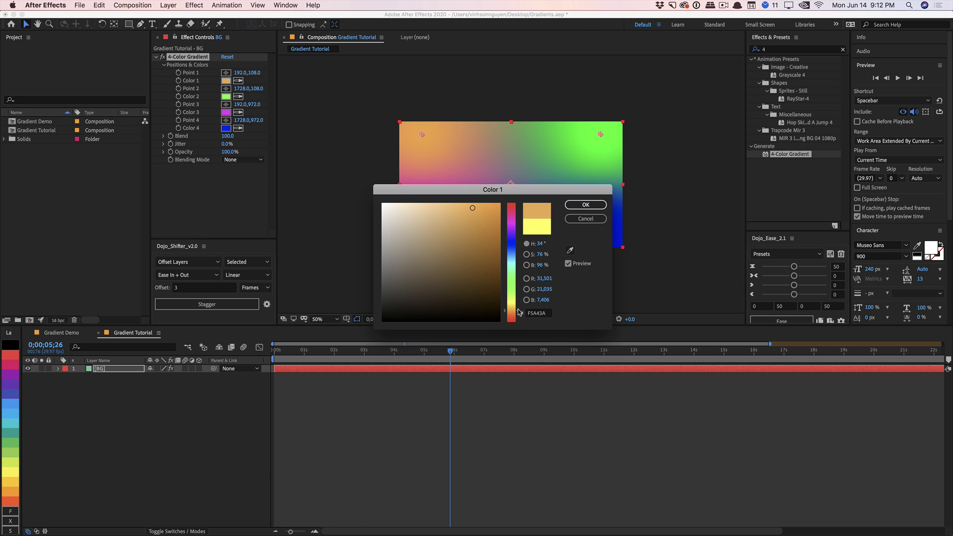
{"action": "key", "text": "Return"}
- Set the gradient's Color 2 to a softer green, 55F355, and Color 3 to magenta FD2FF6
{"action": "left_click", "coordinate": [226, 97]}
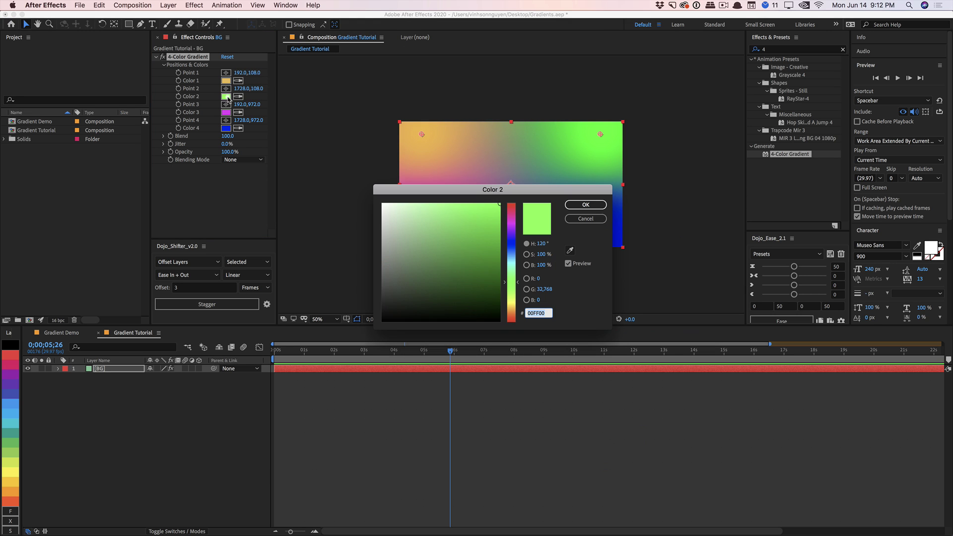
{"action": "left_click_drag", "start_coordinate": [453, 218], "coordinate": [458, 208]}
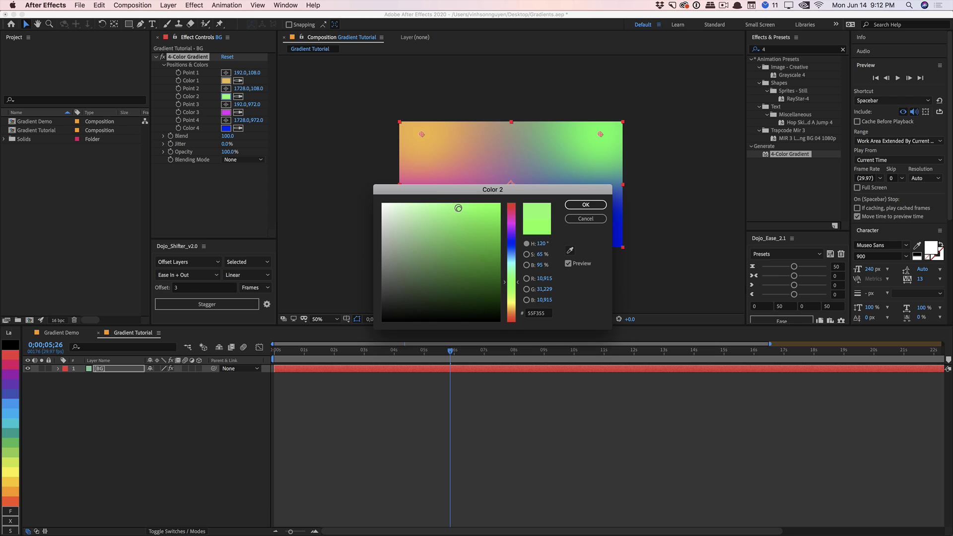
{"action": "key", "text": "Return"}
{"action": "left_click", "coordinate": [227, 112]}
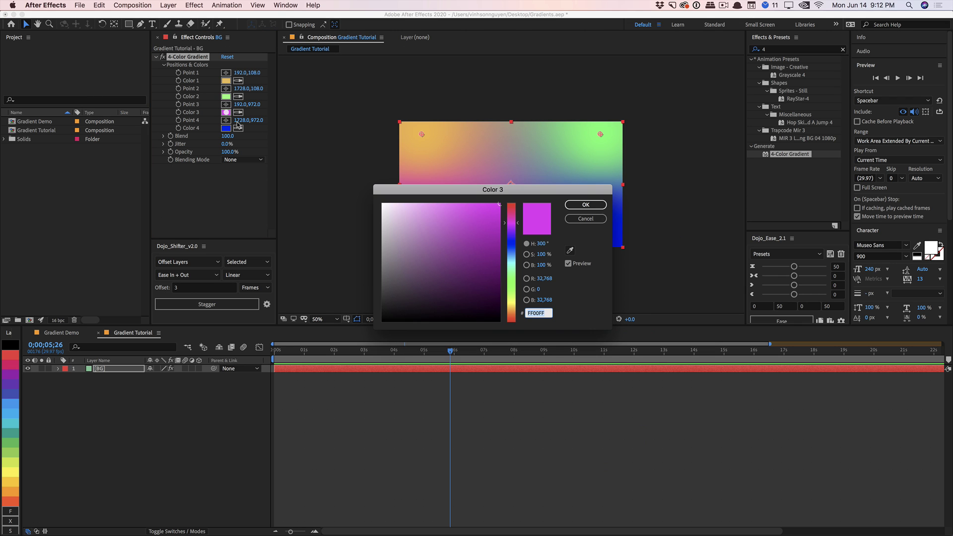
{"action": "left_click", "coordinate": [476, 203]}
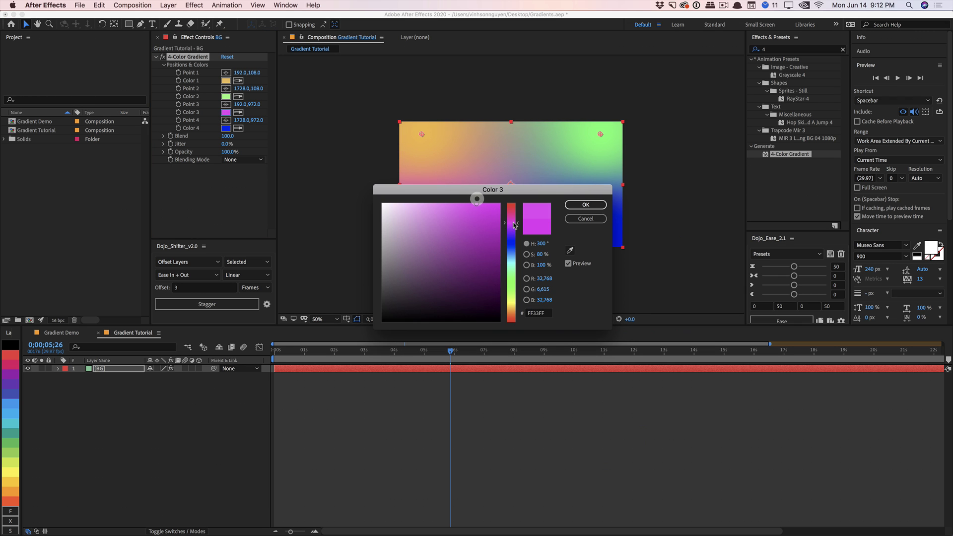
{"action": "left_click_drag", "start_coordinate": [515, 225], "coordinate": [517, 225]}
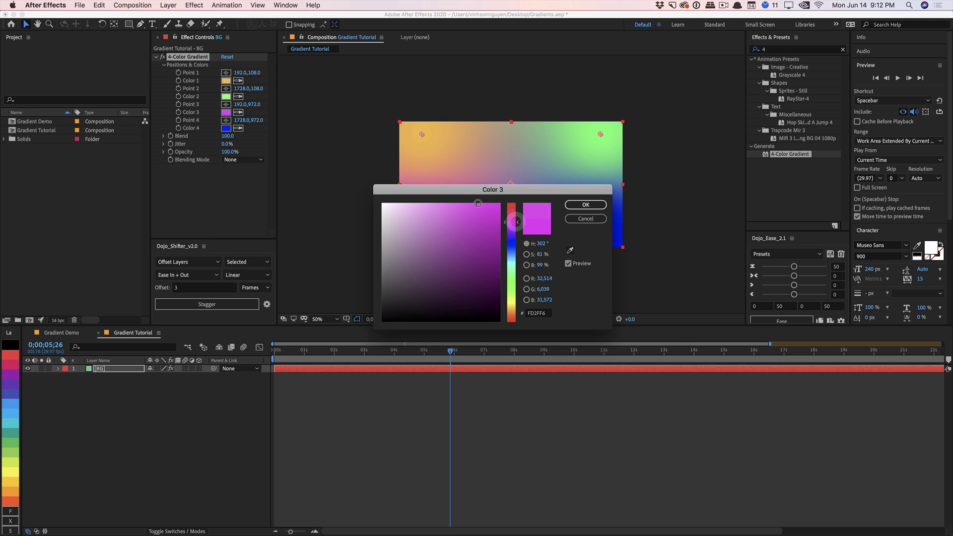
{"action": "key", "text": "Return"}
- Set the gradient's Color 4 to a lighter blue, 4A4AFF
{"action": "left_click", "coordinate": [226, 129]}
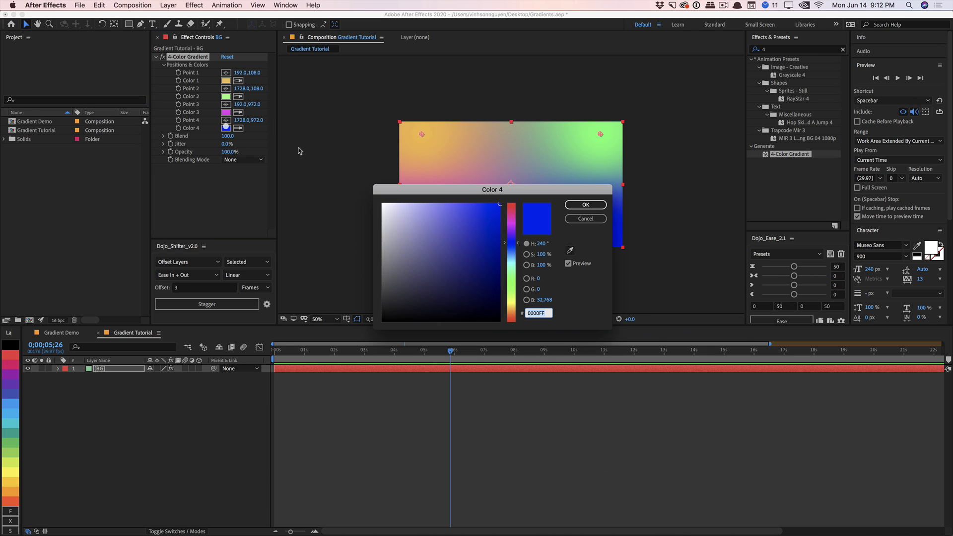
{"action": "left_click", "coordinate": [462, 204]}
{"action": "left_click_drag", "start_coordinate": [462, 204], "coordinate": [465, 201]}
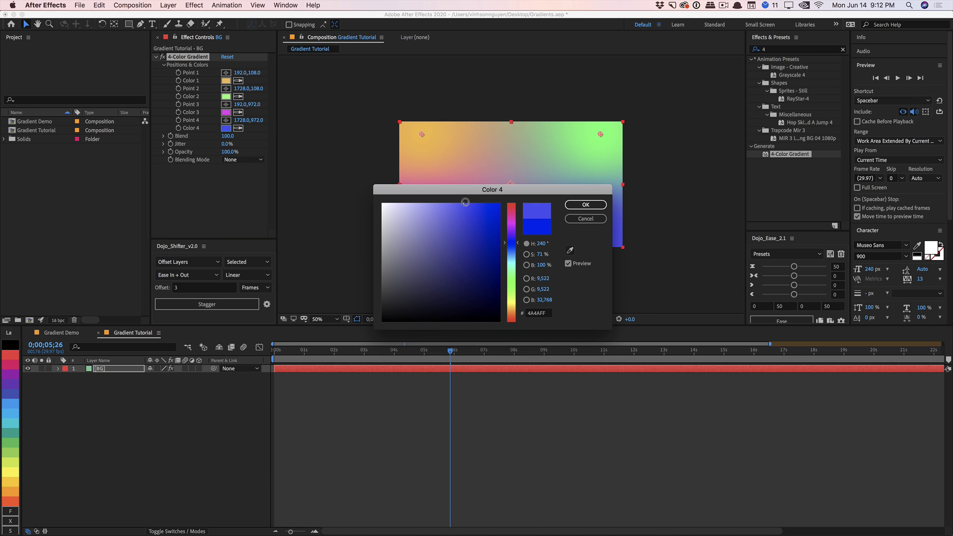
{"action": "key", "text": "Return"}
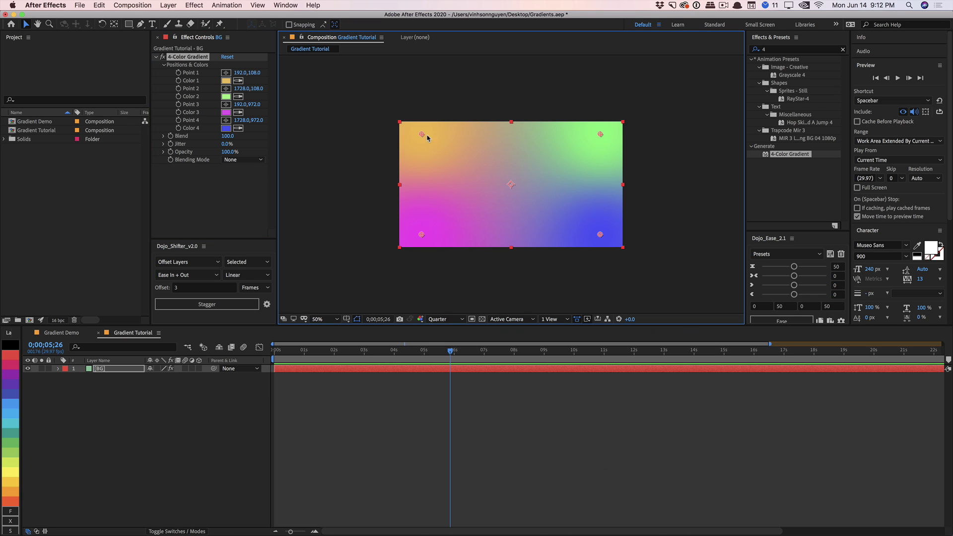
- Reposition the gradient points: Point 1 to about 552, 284, Point 2 to 1064, -508, Point 3 to -708, 1400, Point 4 to 1648, 1248
{"action": "left_click_drag", "start_coordinate": [421, 134], "coordinate": [465, 154]}
{"action": "left_click_drag", "start_coordinate": [421, 235], "coordinate": [317, 284]}
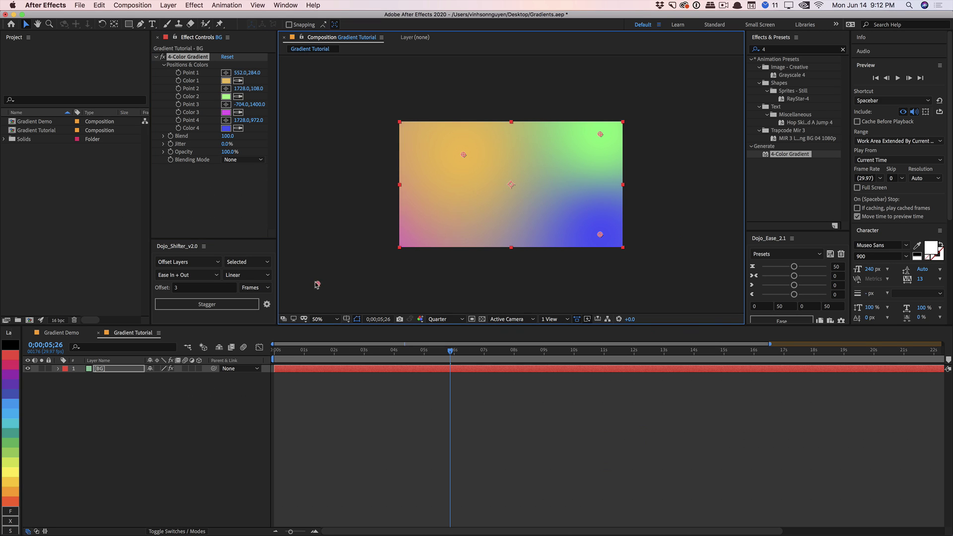
{"action": "left_click_drag", "start_coordinate": [600, 235], "coordinate": [705, 279]}
{"action": "left_click_drag", "start_coordinate": [600, 134], "coordinate": [521, 63]}
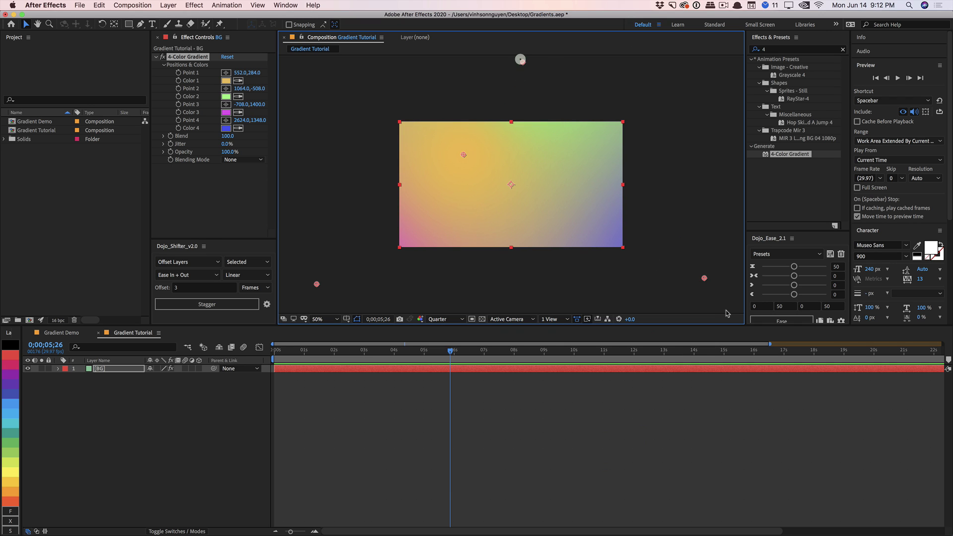
{"action": "left_click_drag", "start_coordinate": [705, 278], "coordinate": [590, 266]}
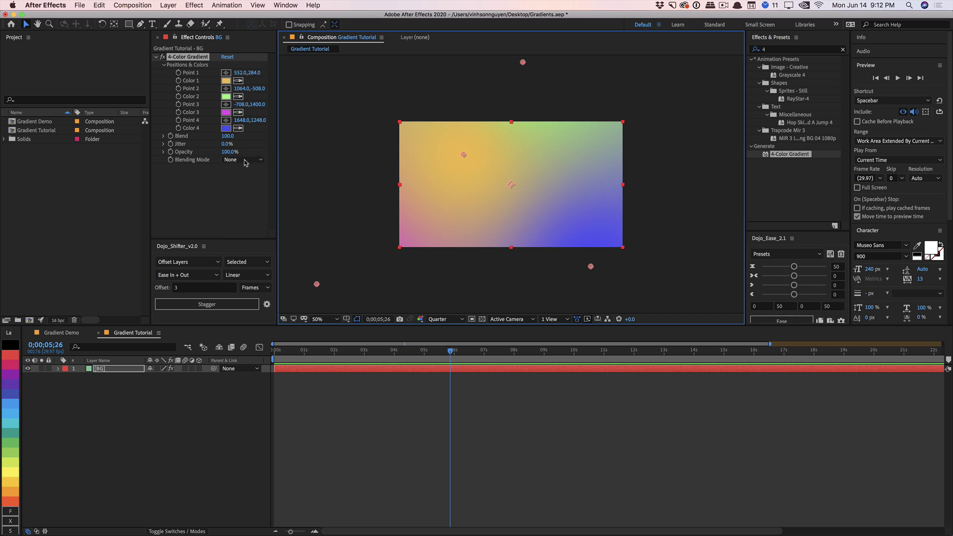
- Try raising the gradient's Blend to 672 and increasing its Jitter, undoing each change
{"action": "left_click", "coordinate": [270, 136]}
{"action": "left_click_drag", "start_coordinate": [270, 135], "coordinate": [308, 136]}
{"action": "left_click", "coordinate": [479, 124]}
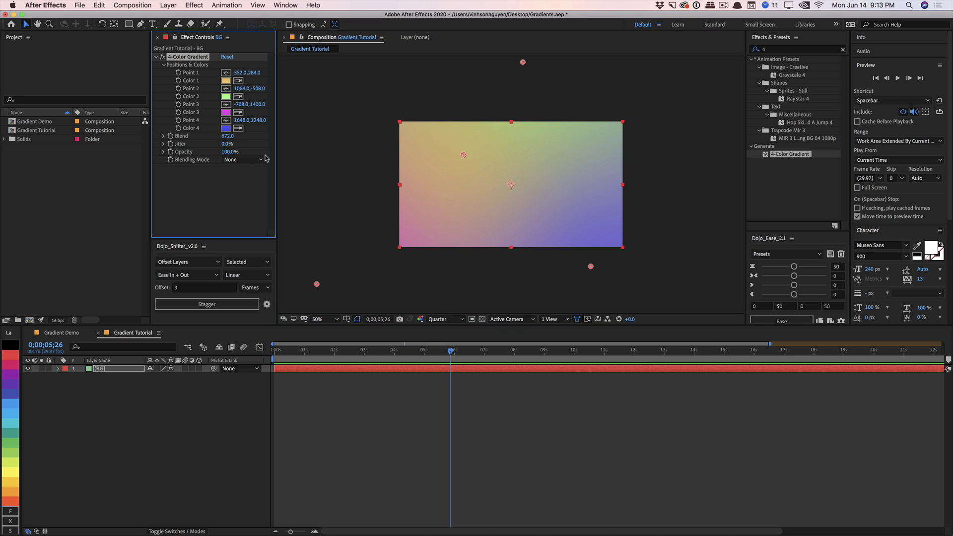
{"action": "key", "text": "super+z"}
{"action": "left_click_drag", "start_coordinate": [224, 145], "coordinate": [298, 142]}
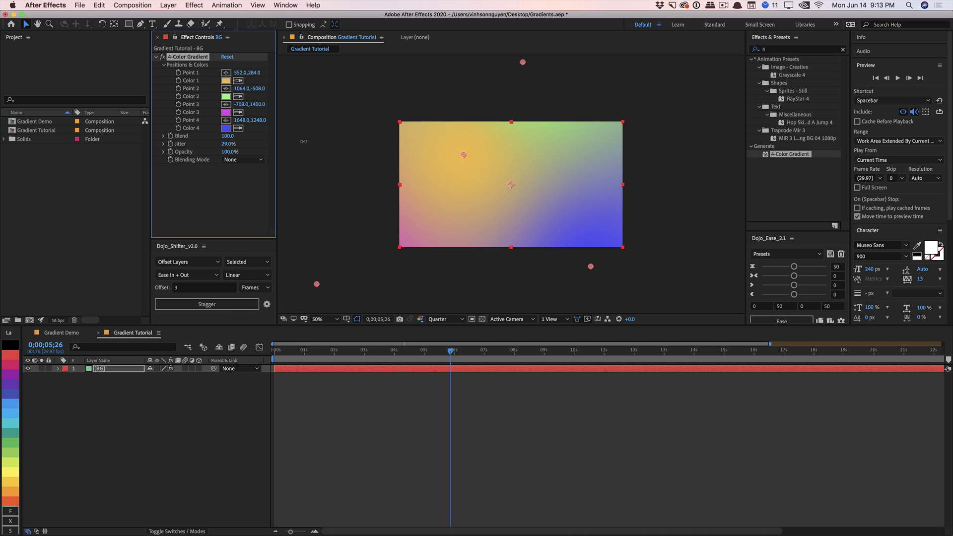
{"action": "left_click_drag", "start_coordinate": [402, 135], "coordinate": [402, 134]}
{"action": "key", "text": "super+z"}
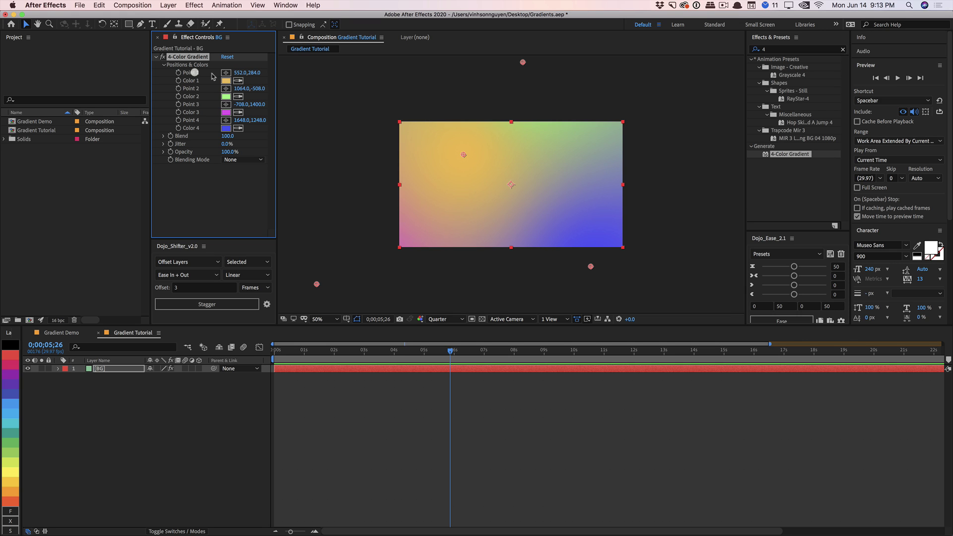
- Shift Point 1 horizontally to about 483, add the expression wiggle(1,500); to it, and preview the motion
{"action": "mouse_move", "coordinate": [241, 73]}
{"action": "left_mouse_down"}
{"action": "mouse_move", "coordinate": [282, 75]}
{"action": "mouse_move", "coordinate": [167, 78]}
{"action": "mouse_move", "coordinate": [210, 75]}
{"action": "left_mouse_up"}
{"action": "left_click", "coordinate": [178, 73], "text": "alt"}
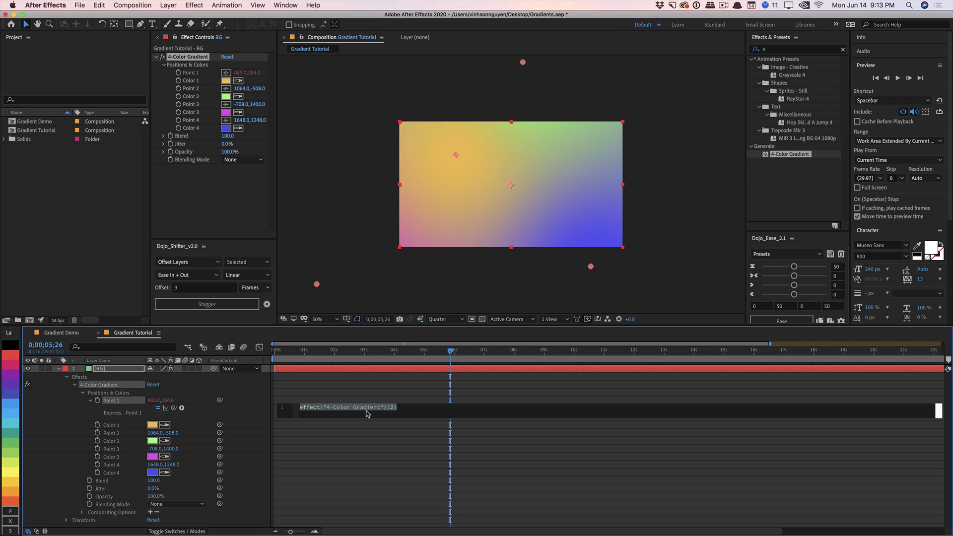
{"action": "type", "text": "wiggle(1,500);"}
{"action": "key", "text": "KP_Enter"}
{"action": "left_click", "coordinate": [110, 273]}
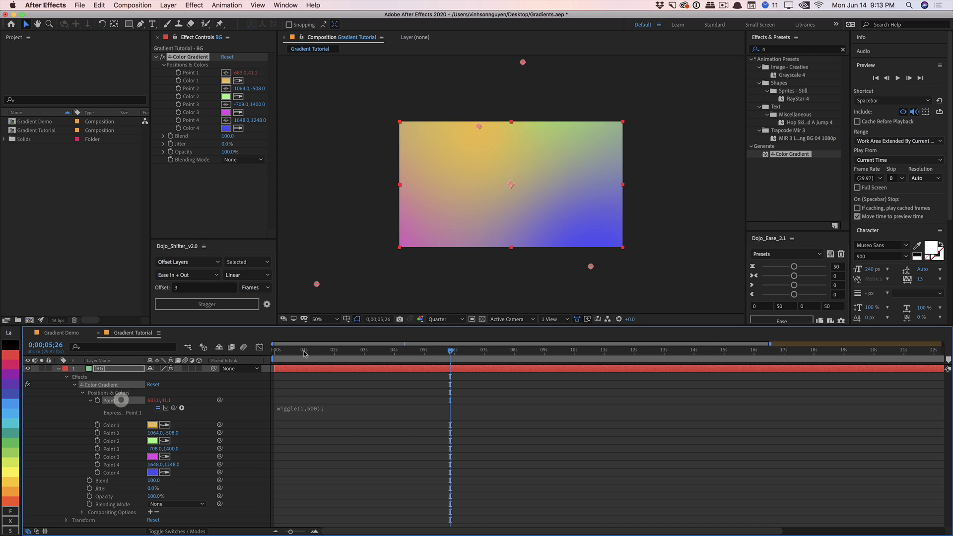
{"action": "left_click_drag", "start_coordinate": [288, 352], "coordinate": [392, 335]}
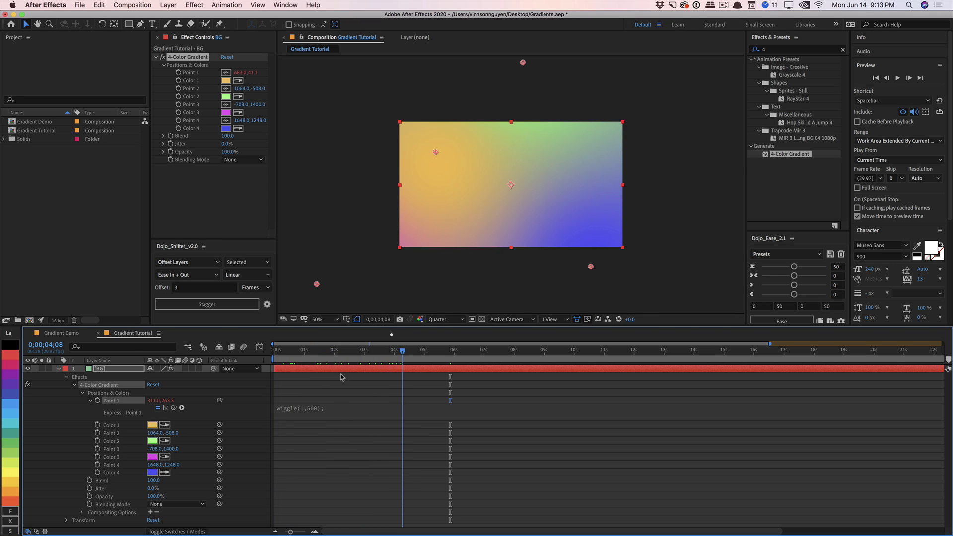
- Copy the wiggle(1,500); expression from Point 1 and apply it to Point 2
{"action": "left_click", "coordinate": [315, 410]}
{"action": "key", "text": "super+c"}
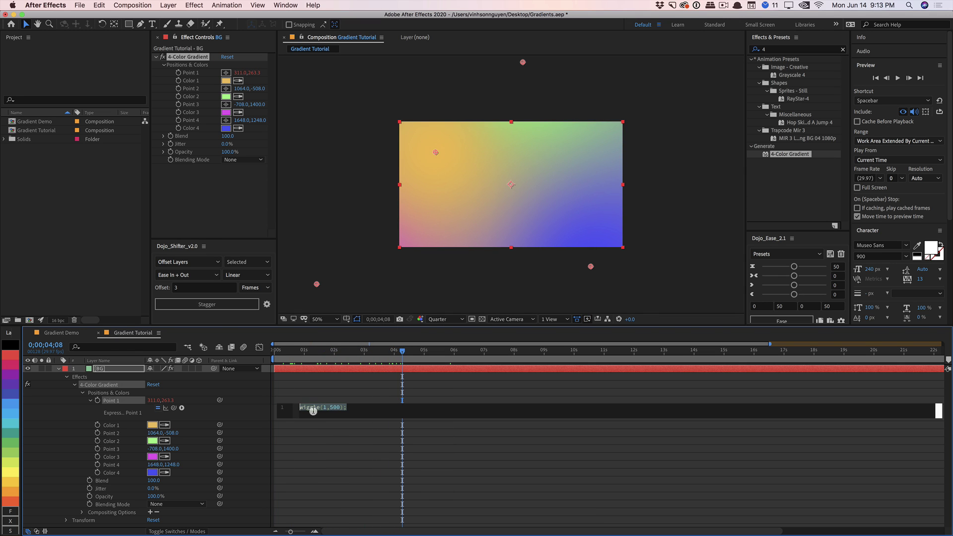
{"action": "left_click", "coordinate": [90, 401]}
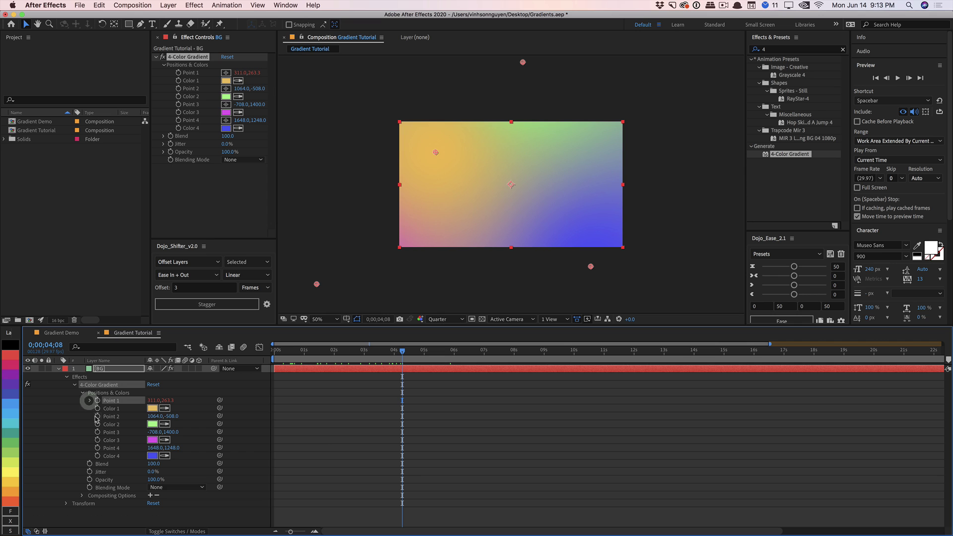
{"action": "left_click", "coordinate": [97, 417], "text": "alt"}
{"action": "key", "text": "super+v"}
{"action": "left_click", "coordinate": [102, 321]}
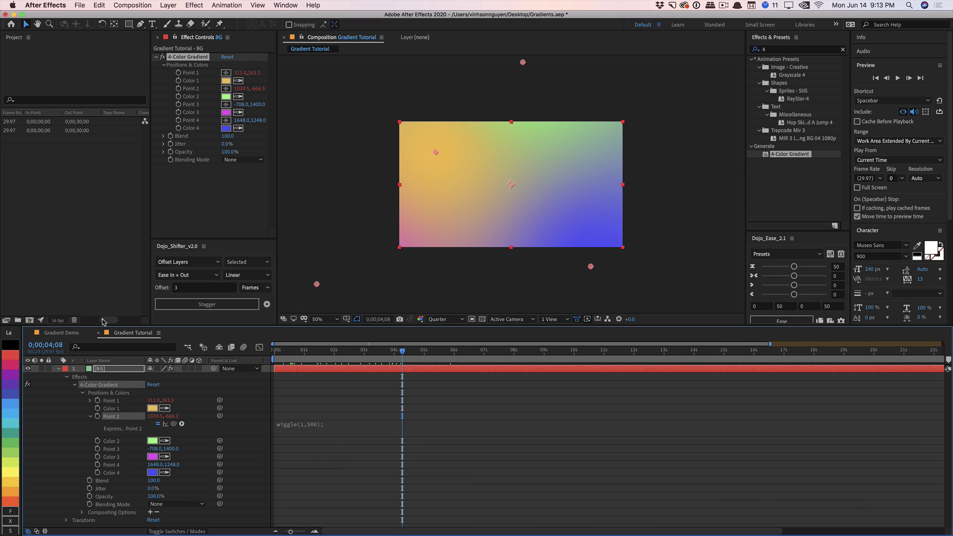
- Apply the same wiggle(1,500); expression to Point 3 and Point 4, and preview the animated gradient
{"action": "left_click", "coordinate": [96, 448], "text": "alt"}
{"action": "key", "text": "super+v"}
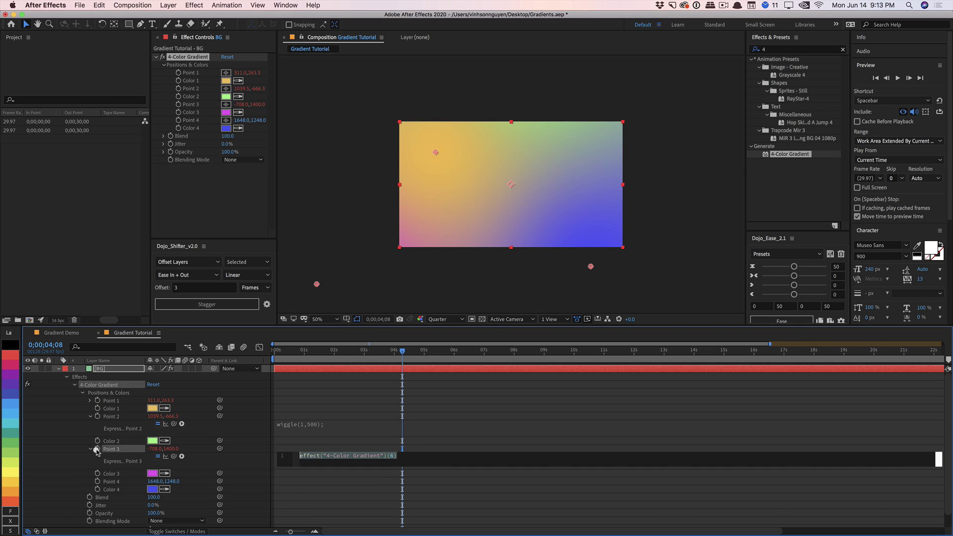
{"action": "left_click", "coordinate": [97, 482], "text": "alt"}
{"action": "key", "text": "super+v"}
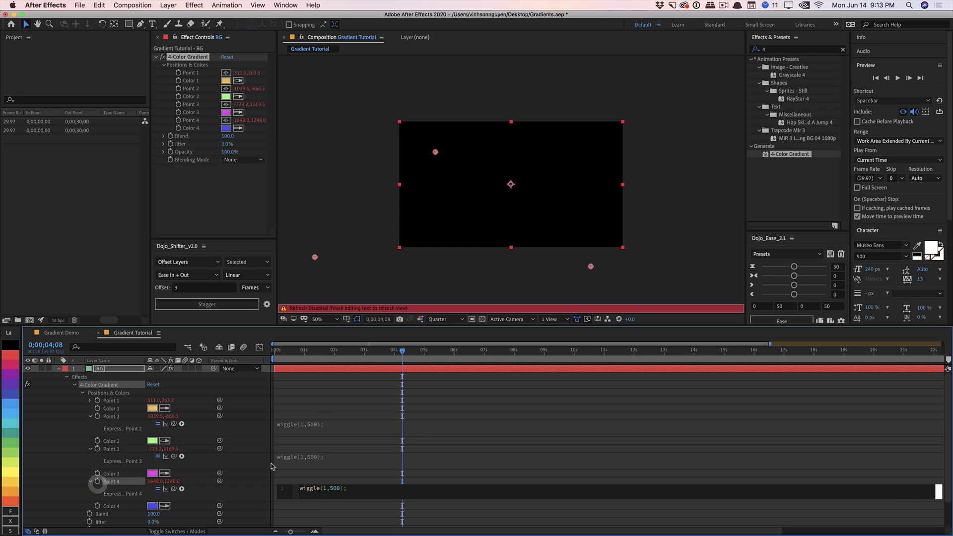
{"action": "left_click", "coordinate": [314, 402]}
{"action": "left_click_drag", "start_coordinate": [276, 349], "coordinate": [568, 325]}
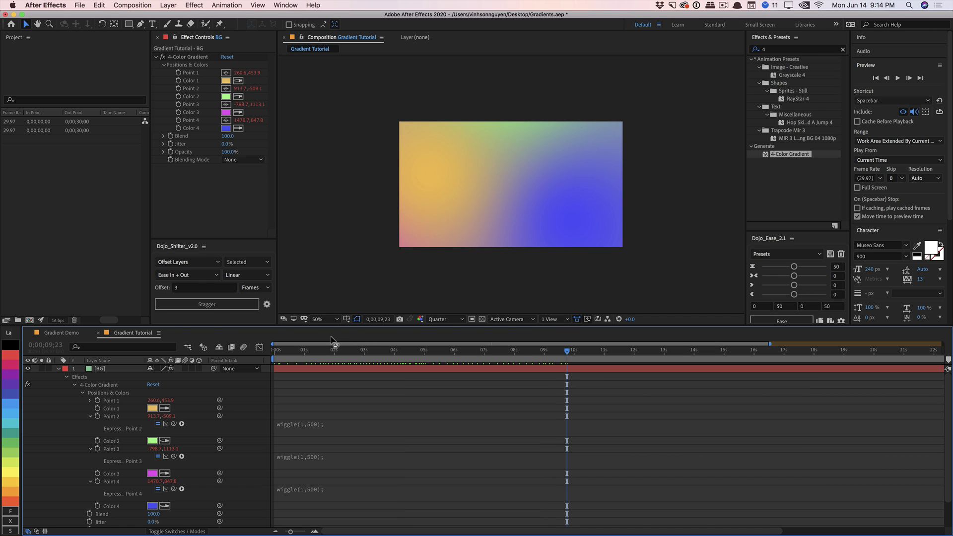
- Set the project's color depth to 16 bits per channel and scrub the animated gradient to about 4 seconds
{"action": "left_click", "coordinate": [58, 320]}
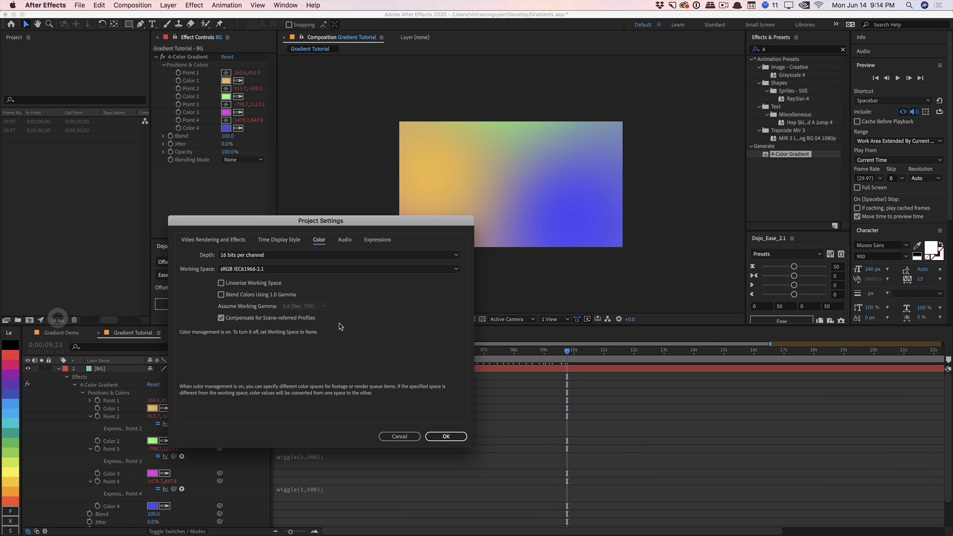
{"action": "left_click_drag", "start_coordinate": [308, 220], "coordinate": [314, 222]}
{"action": "left_click", "coordinate": [263, 257]}
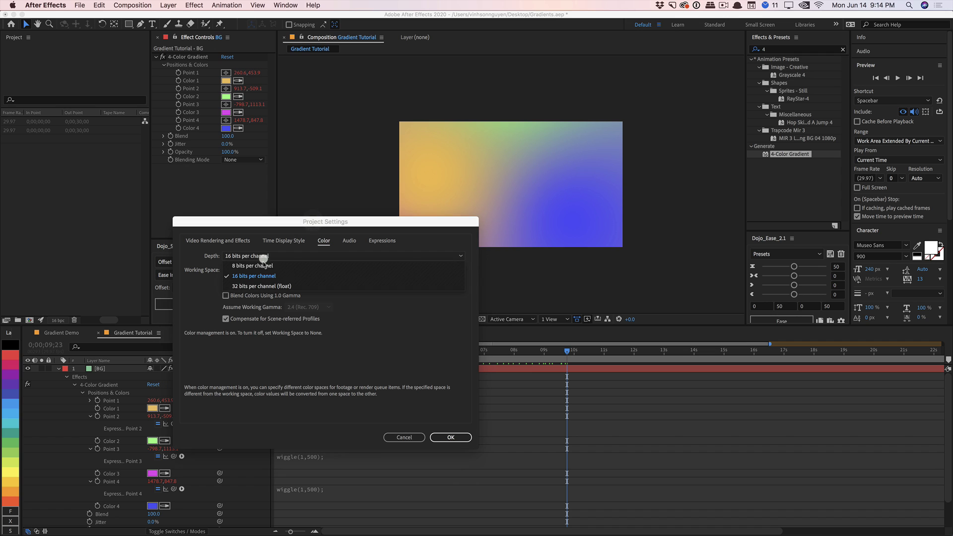
{"action": "left_click", "coordinate": [281, 276]}
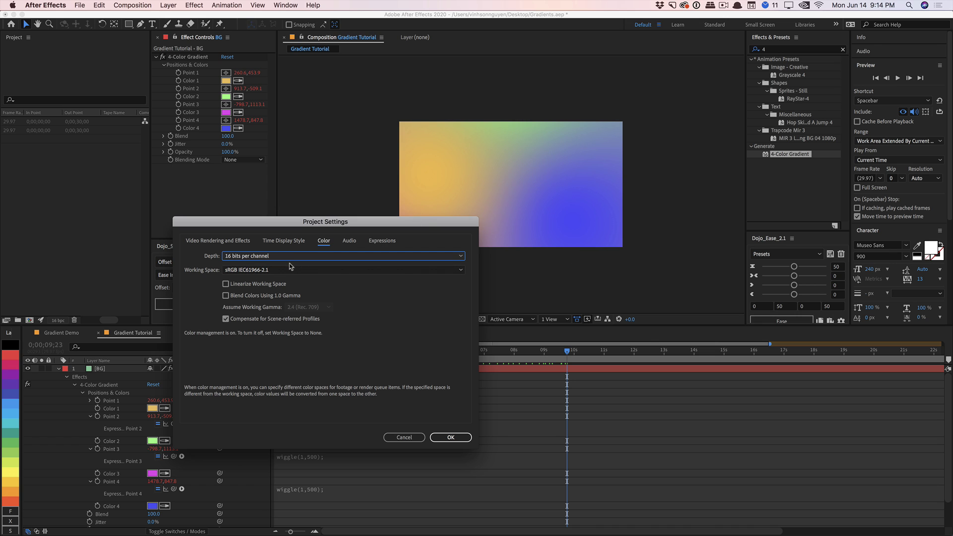
{"action": "left_click", "coordinate": [439, 437]}
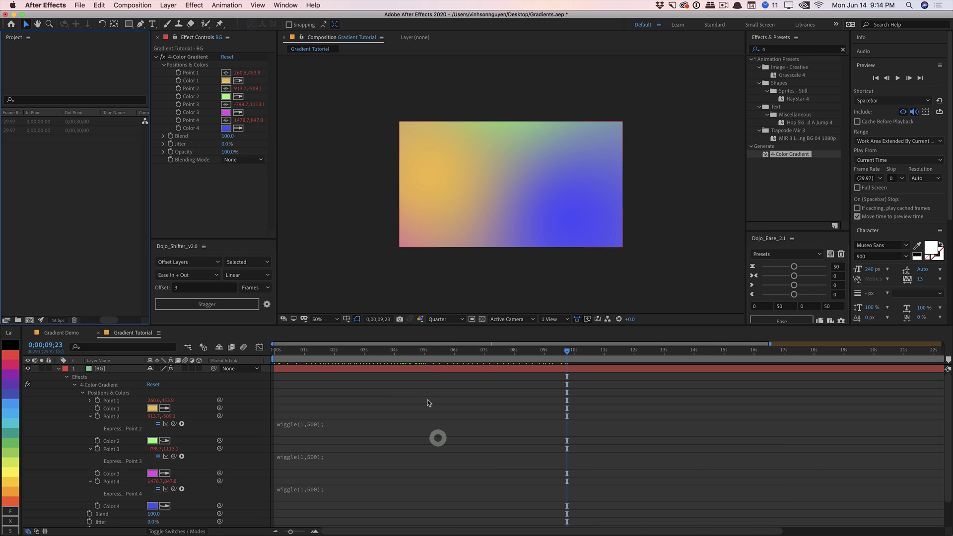
{"action": "left_click", "coordinate": [358, 356]}
{"action": "left_click_drag", "start_coordinate": [358, 356], "coordinate": [396, 347]}
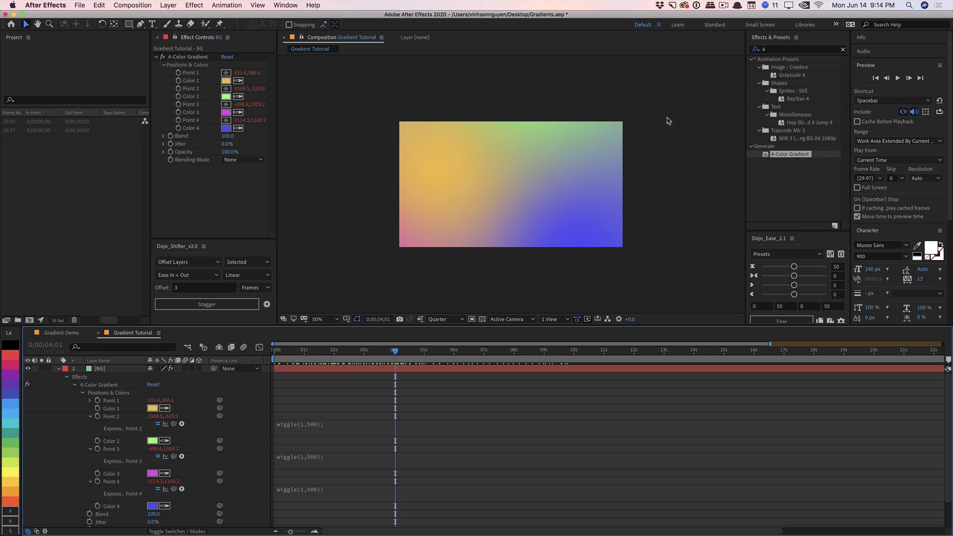
- Find Turbulent Displace among the Distort effects and apply it to the BG layer
{"action": "left_click", "coordinate": [843, 49]}
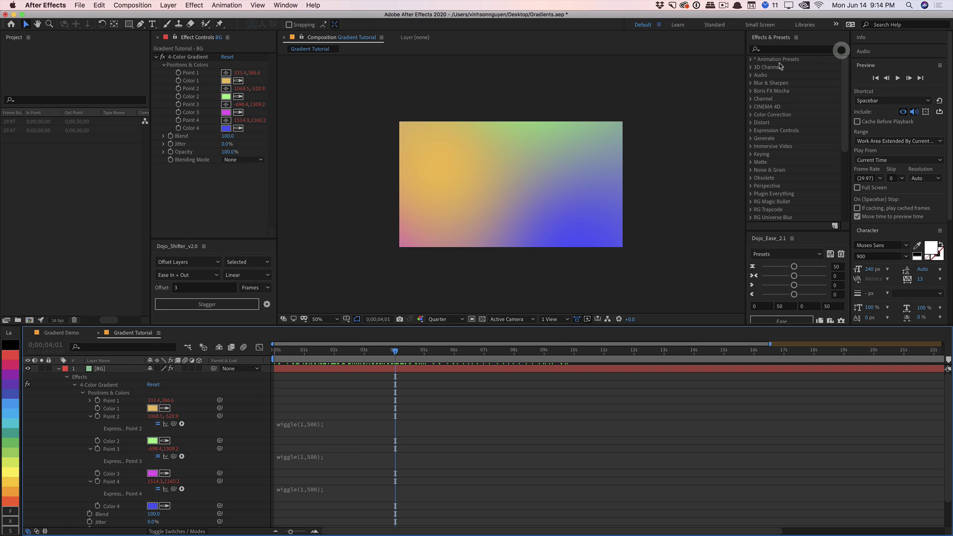
{"action": "left_click", "coordinate": [751, 124]}
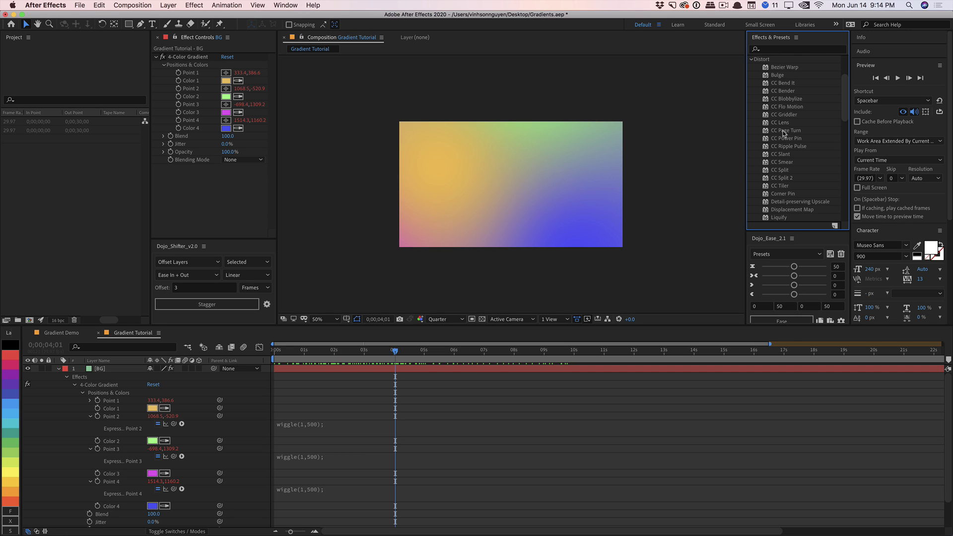
{"action": "left_click_drag", "start_coordinate": [845, 117], "coordinate": [848, 128]}
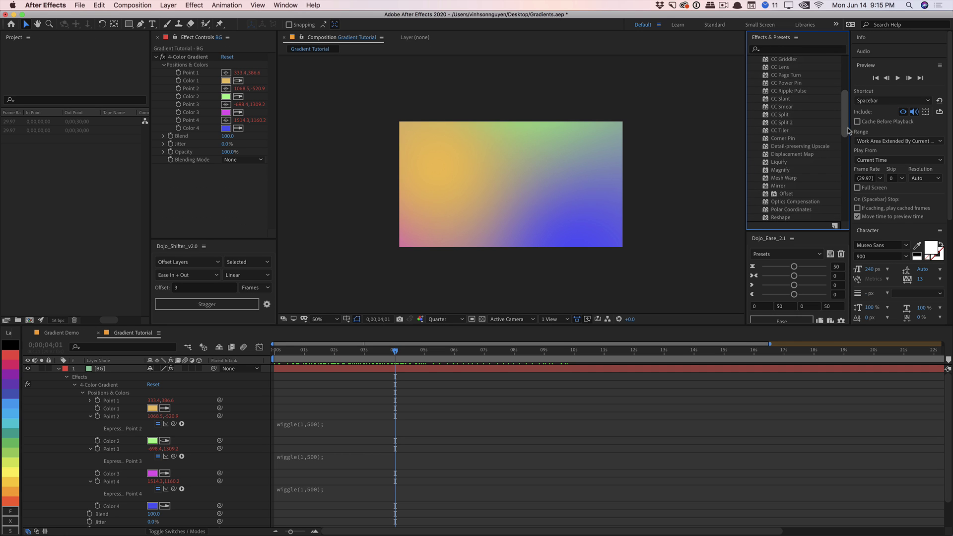
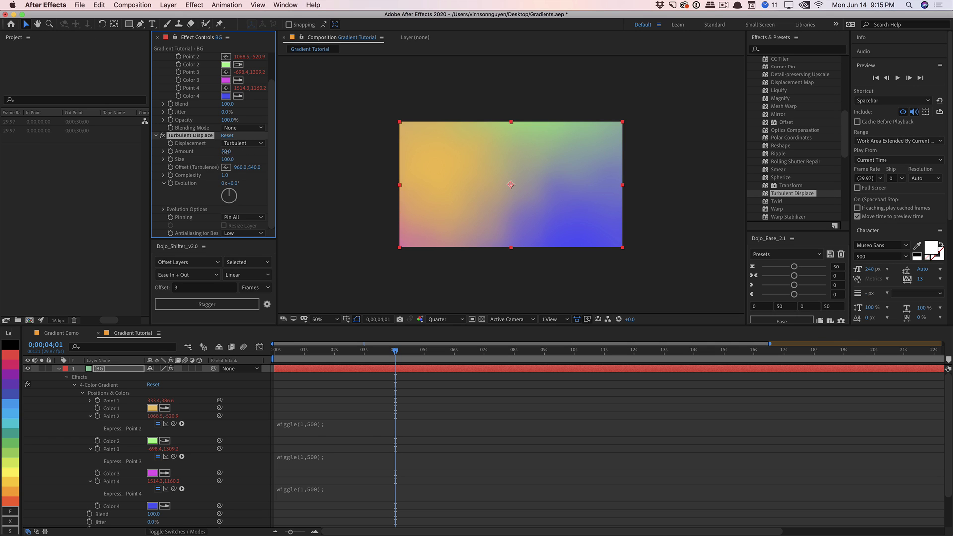
- Try extreme distortion with Turbulent Displace's Amount, and settle on a value of 250
{"action": "left_click_drag", "start_coordinate": [226, 151], "coordinate": [239, 151]}
{"action": "left_click_drag", "start_coordinate": [325, 142], "coordinate": [353, 140]}
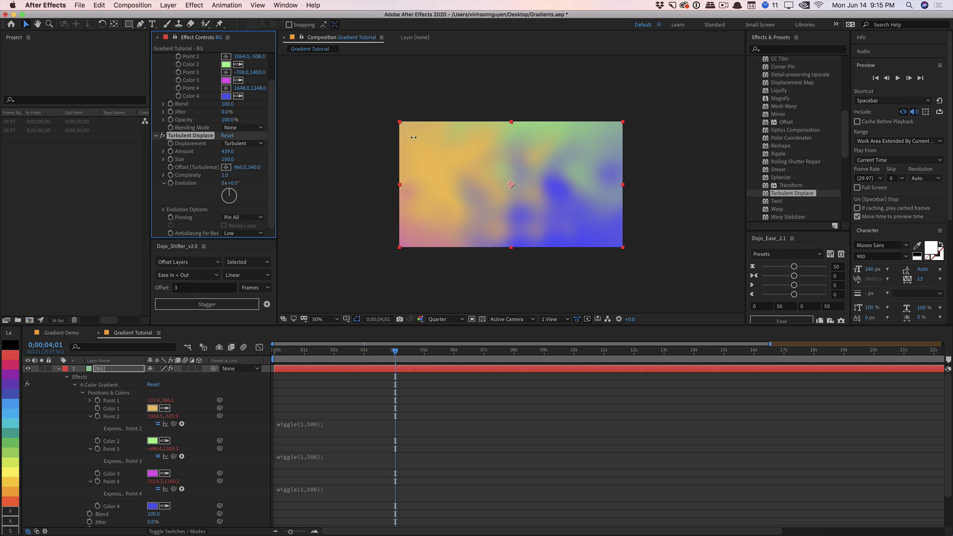
{"action": "left_click_drag", "start_coordinate": [413, 138], "coordinate": [749, 135]}
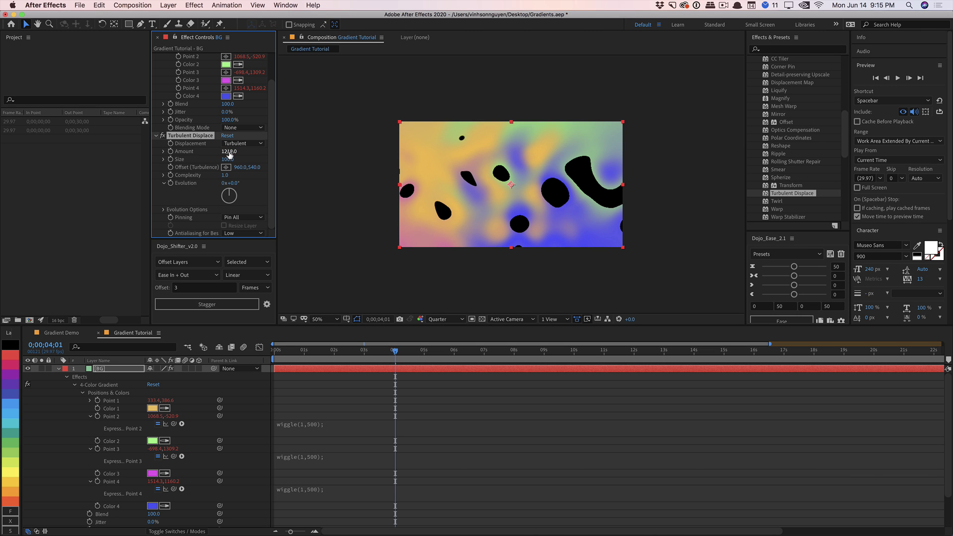
{"action": "left_click_drag", "start_coordinate": [229, 151], "coordinate": [163, 152]}
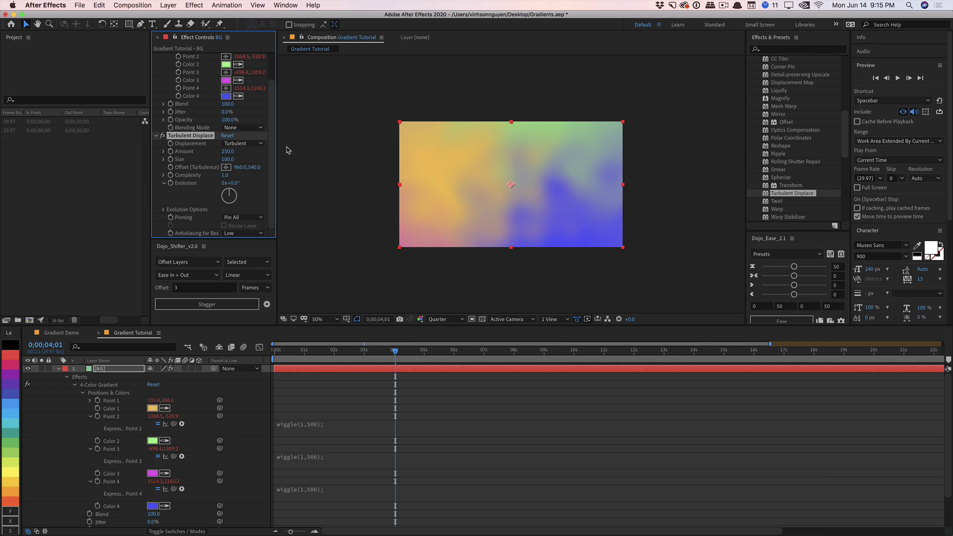
- Compare the Bulge, Bulge Smoother and Turbulent Smoother displacement types, and set the displacement to Twist Smoother
{"action": "left_click", "coordinate": [244, 143]}
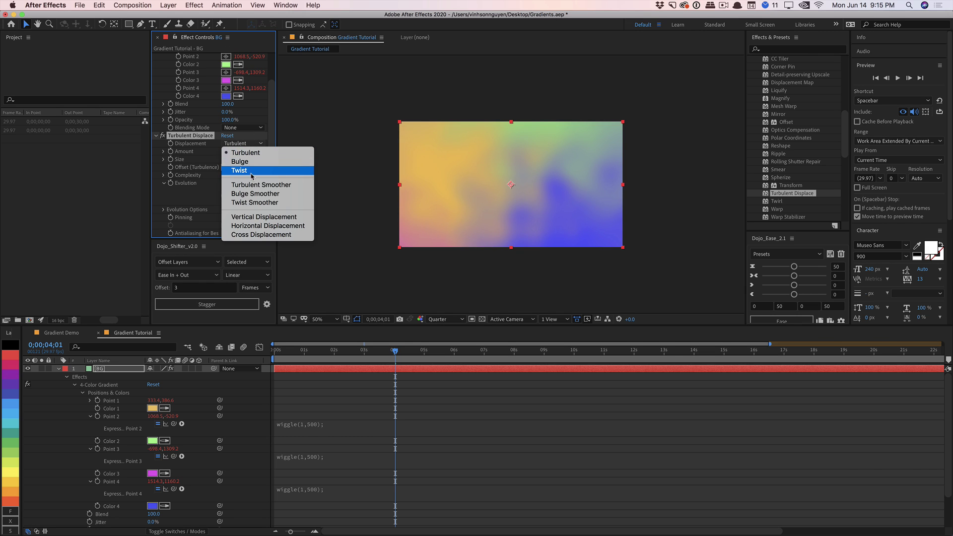
{"action": "left_click", "coordinate": [258, 202]}
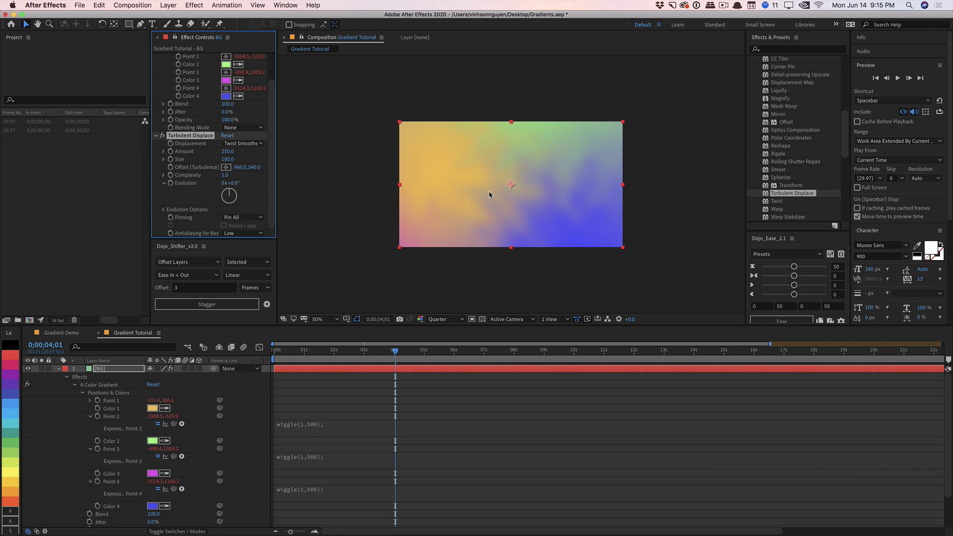
{"action": "left_click", "coordinate": [246, 144]}
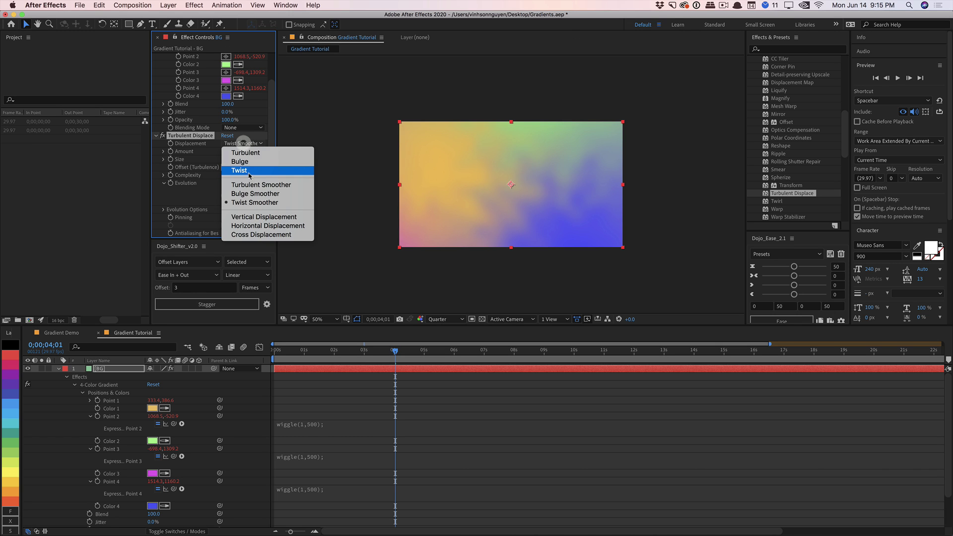
{"action": "left_click", "coordinate": [248, 163]}
{"action": "left_click", "coordinate": [246, 144]}
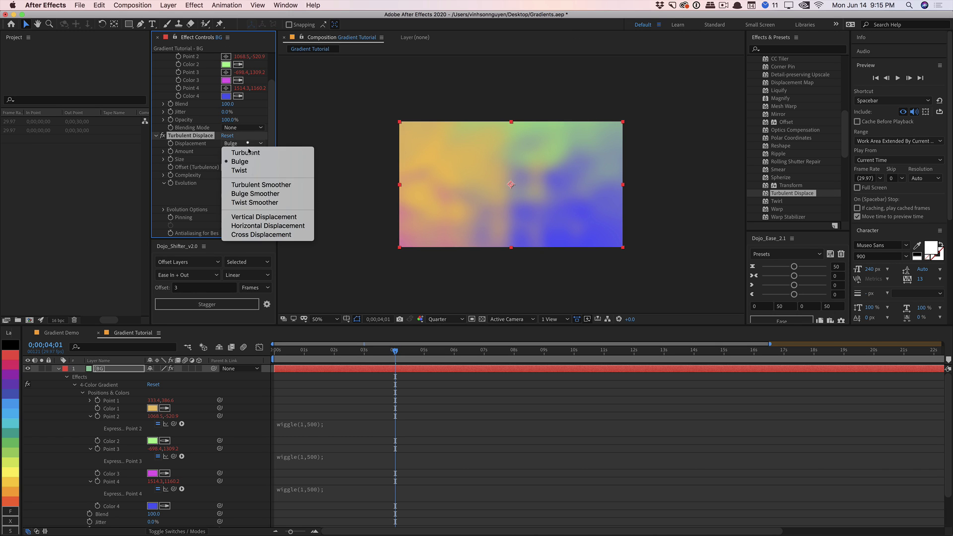
{"action": "left_click", "coordinate": [254, 194]}
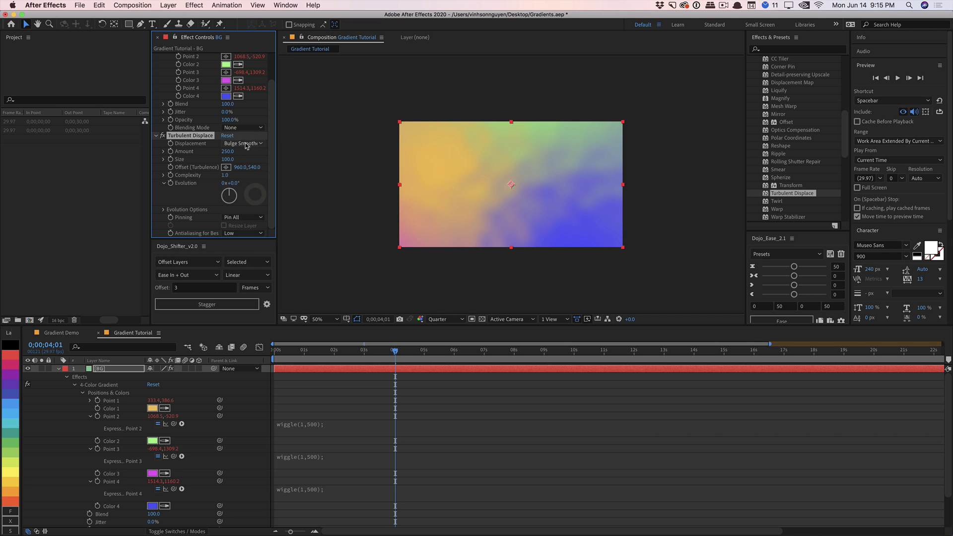
{"action": "left_click", "coordinate": [246, 143]}
{"action": "left_click", "coordinate": [250, 185]}
{"action": "left_click", "coordinate": [246, 143]}
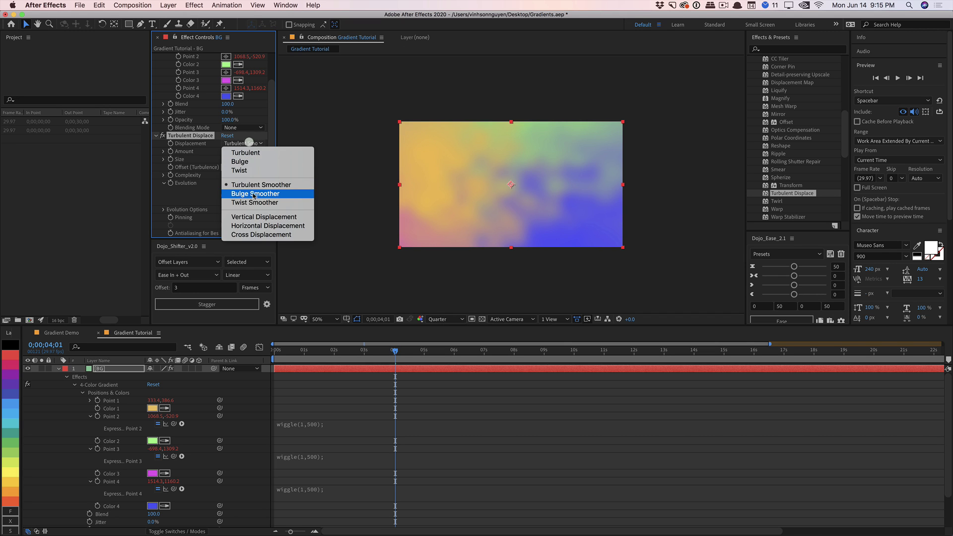
{"action": "left_click", "coordinate": [255, 203]}
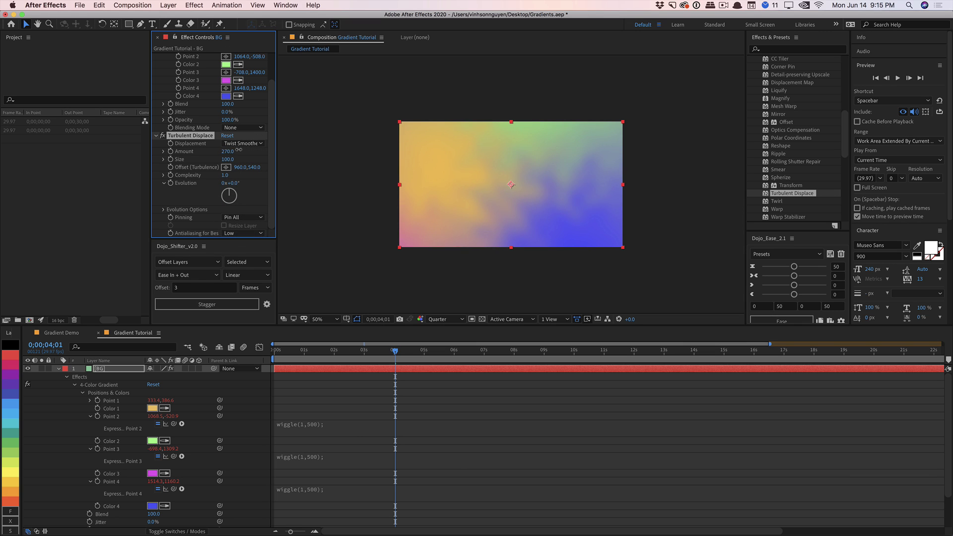
- Set Turbulent Displace's Size to 264 and Amount to 302, and compare the gradient with the effect off and on
{"action": "left_click_drag", "start_coordinate": [598, 126], "coordinate": [479, 127]}
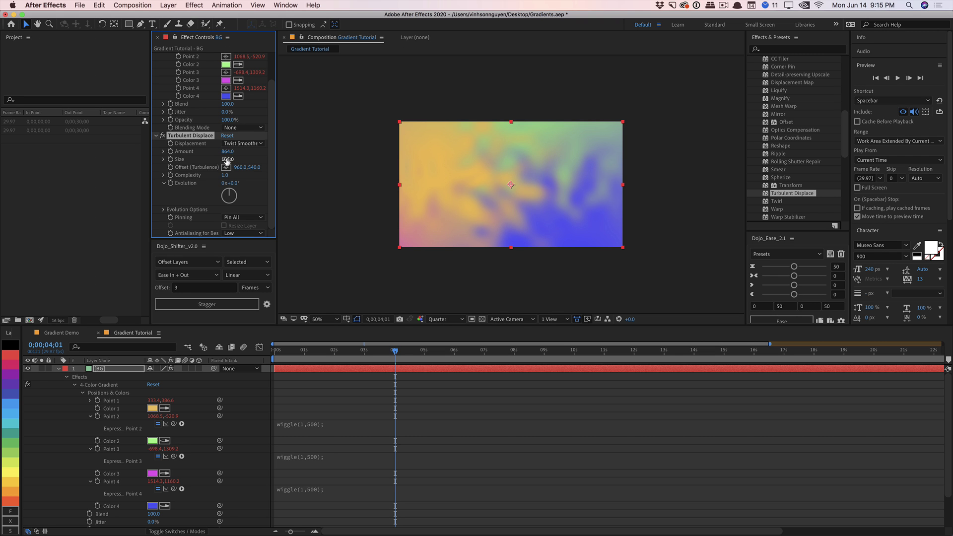
{"action": "left_click_drag", "start_coordinate": [227, 157], "coordinate": [326, 147]}
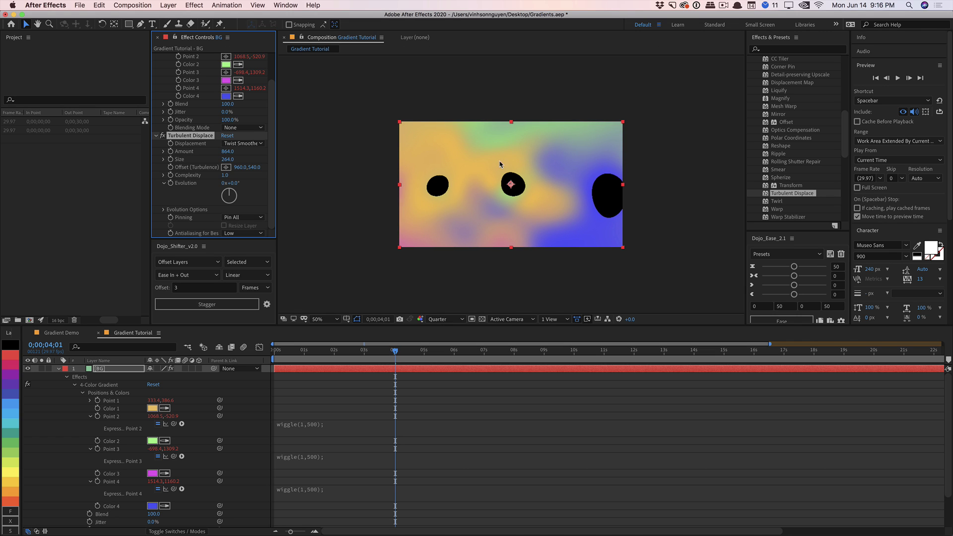
{"action": "left_click_drag", "start_coordinate": [228, 151], "coordinate": [56, 168]}
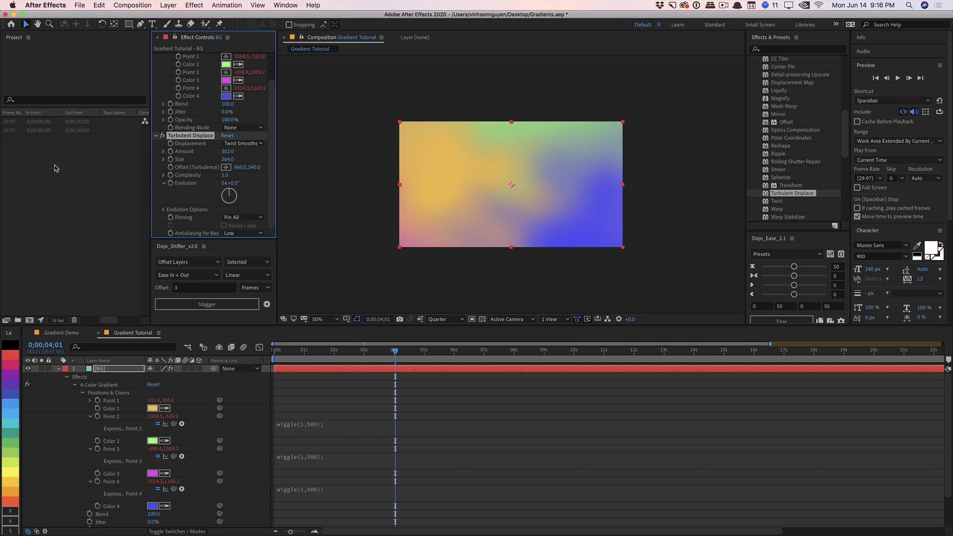
{"action": "left_click", "coordinate": [163, 136]}
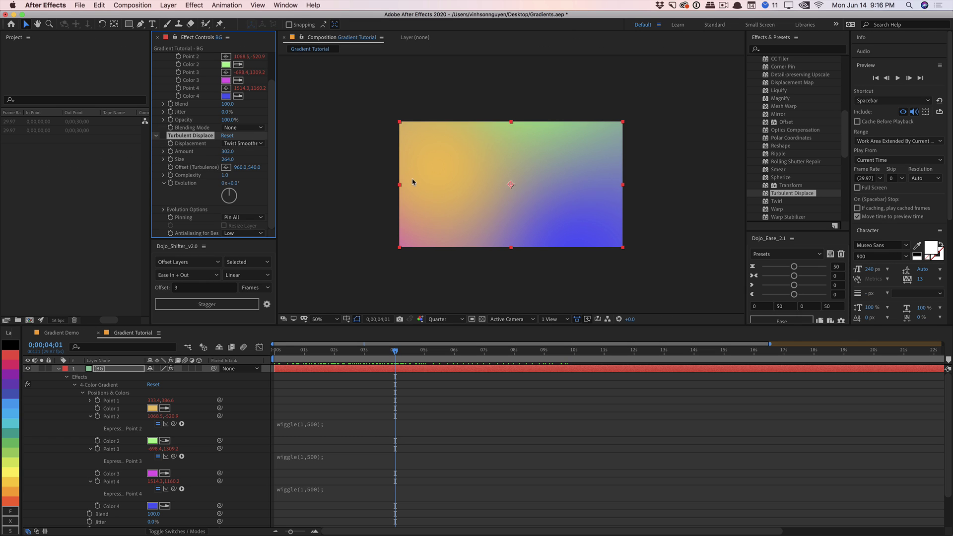
{"action": "left_click", "coordinate": [163, 135]}
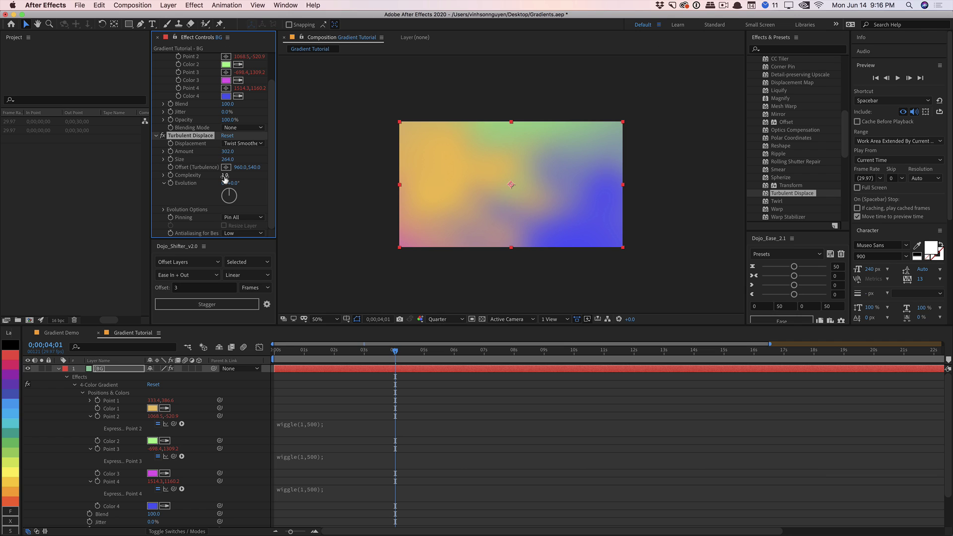
- Set Turbulent Displace's Complexity to 1.8 and reduce its Amount to 244
{"action": "mouse_move", "coordinate": [226, 177]}
{"action": "left_mouse_down"}
{"action": "mouse_move", "coordinate": [274, 171]}
{"action": "mouse_move", "coordinate": [235, 175]}
{"action": "left_mouse_up"}
{"action": "left_click_drag", "start_coordinate": [224, 175], "coordinate": [229, 175]}
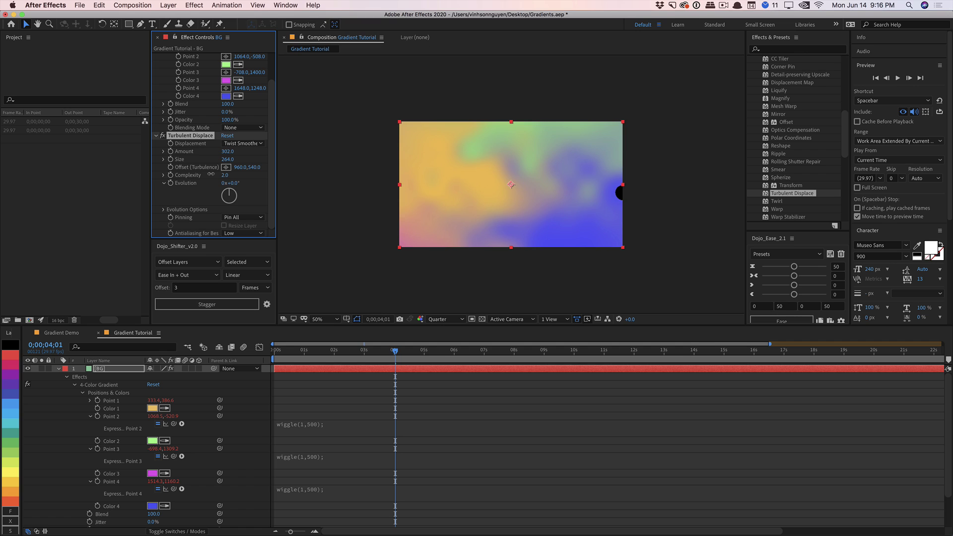
{"action": "left_click", "coordinate": [226, 174]}
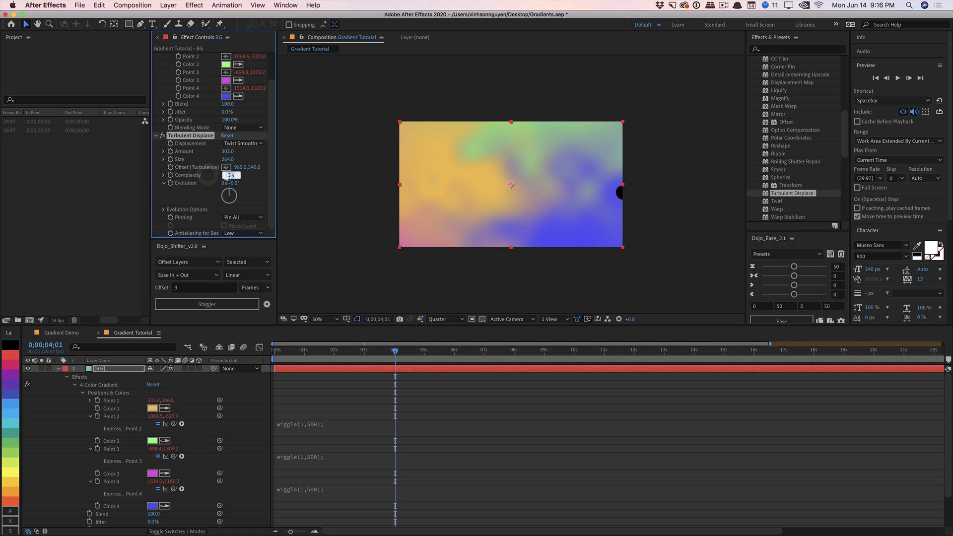
{"action": "type", "text": "1.8"}
{"action": "key", "text": "Return"}
{"action": "left_click_drag", "start_coordinate": [220, 153], "coordinate": [202, 155]}
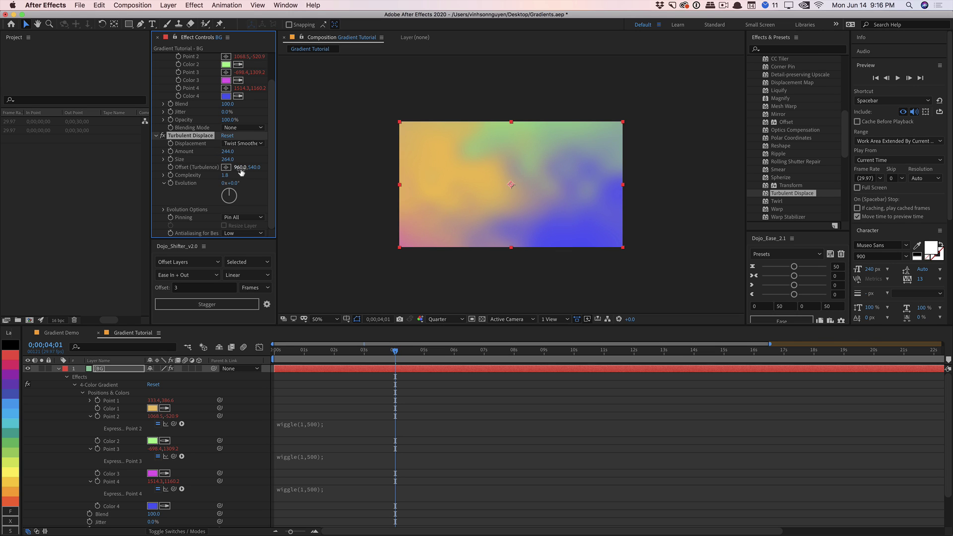
- Set Turbulent Displace's horizontal Offset to 1679, Evolution to 1x+36° and Amount to 171
{"action": "left_click_drag", "start_coordinate": [241, 168], "coordinate": [549, 143]}
{"action": "left_click_drag", "start_coordinate": [230, 183], "coordinate": [400, 167]}
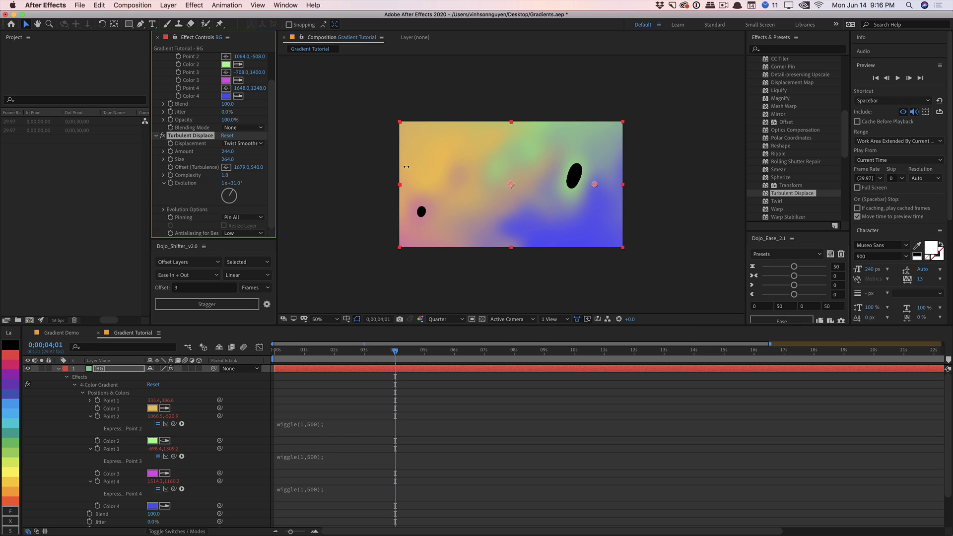
{"action": "left_click_drag", "start_coordinate": [228, 151], "coordinate": [202, 154]}
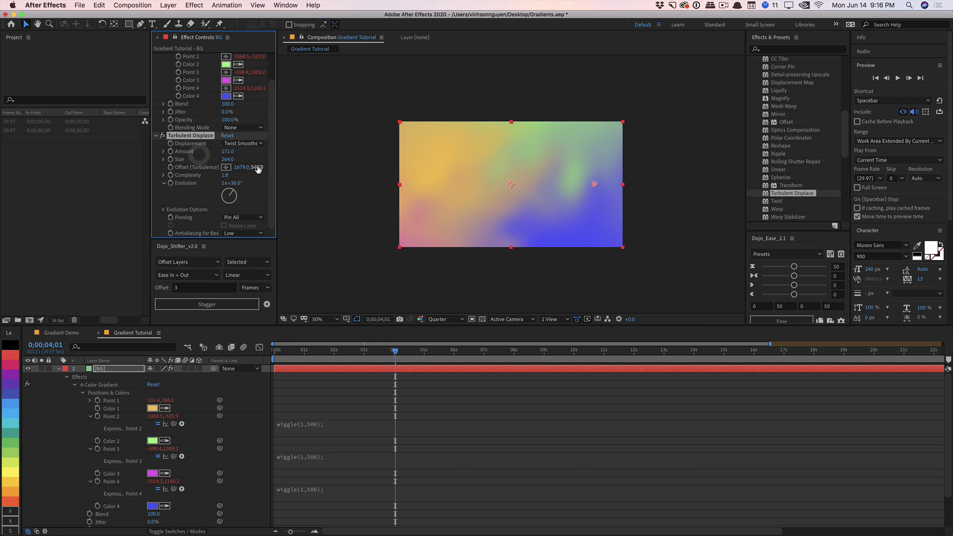
- Refine Turbulent Displace to Size 556, Amount 79 and Offset (Turbulence) 2442, 740
{"action": "left_click_drag", "start_coordinate": [257, 167], "coordinate": [366, 152]}
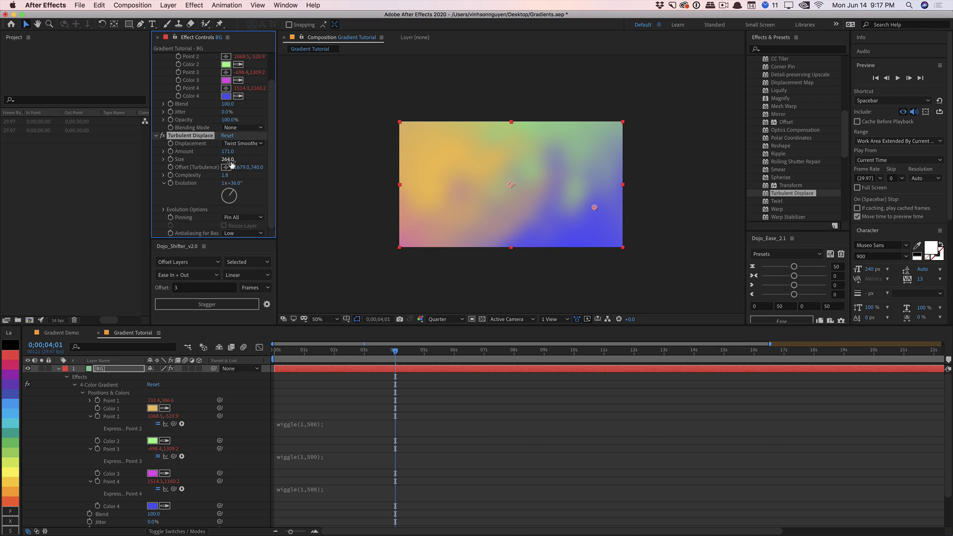
{"action": "left_click_drag", "start_coordinate": [229, 162], "coordinate": [345, 140]}
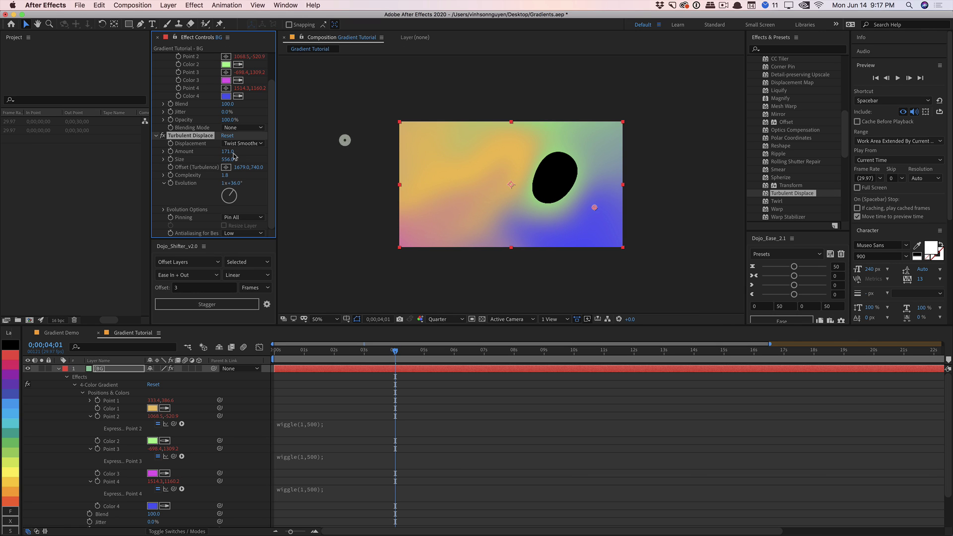
{"action": "left_click_drag", "start_coordinate": [227, 150], "coordinate": [586, 156]}
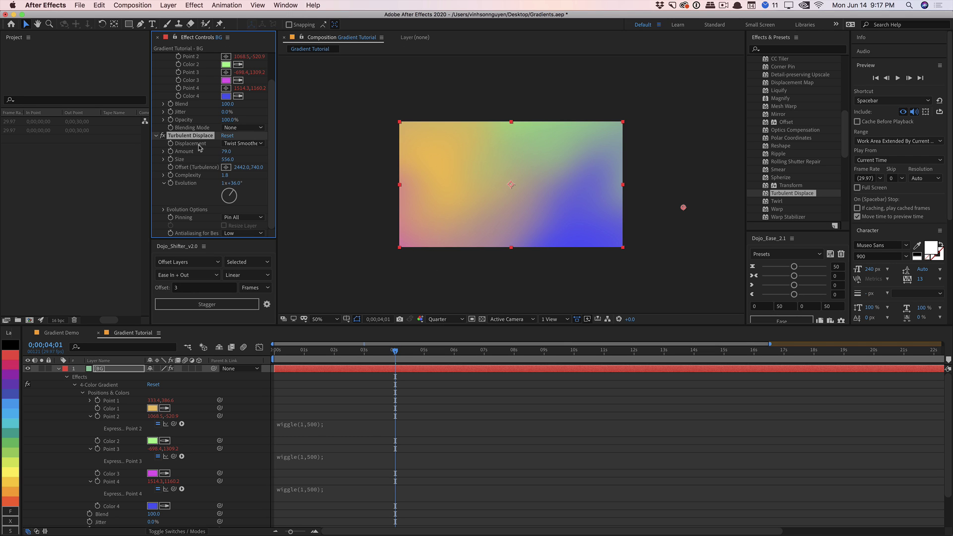
- Add the Curves color correction effect to the BG layer and widen the effect controls to fit its full graph
{"action": "left_click", "coordinate": [191, 5]}
{"action": "mouse_move", "coordinate": [247, 102]}
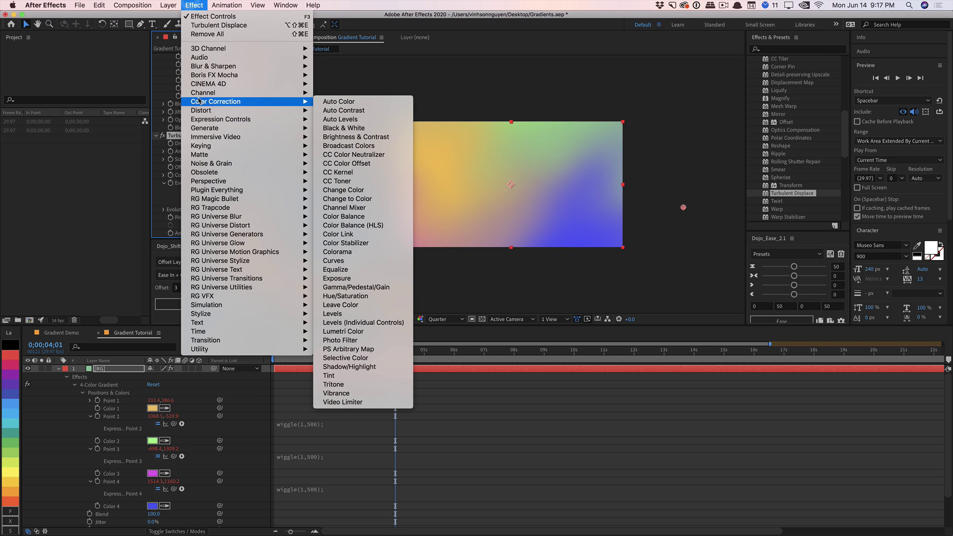
{"action": "left_click", "coordinate": [359, 261]}
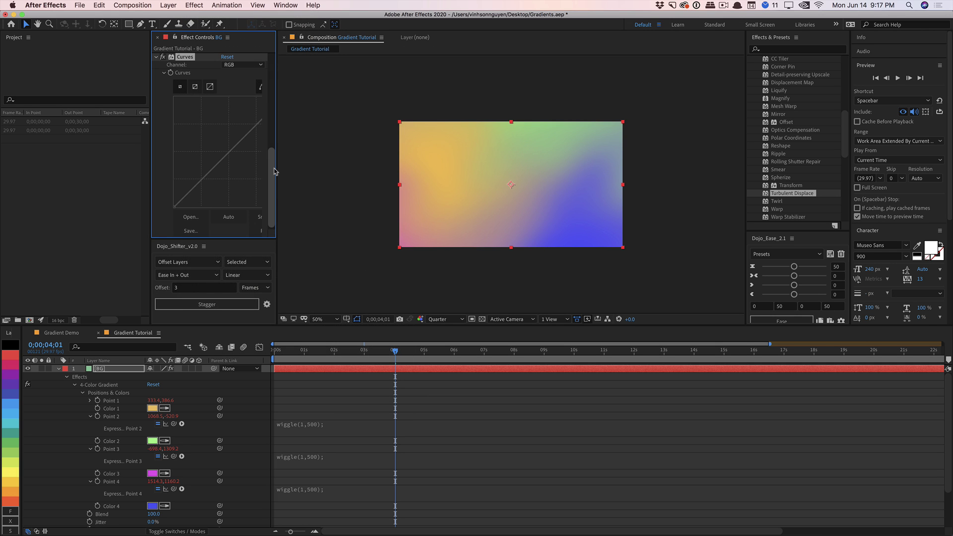
{"action": "left_click_drag", "start_coordinate": [276, 167], "coordinate": [315, 166]}
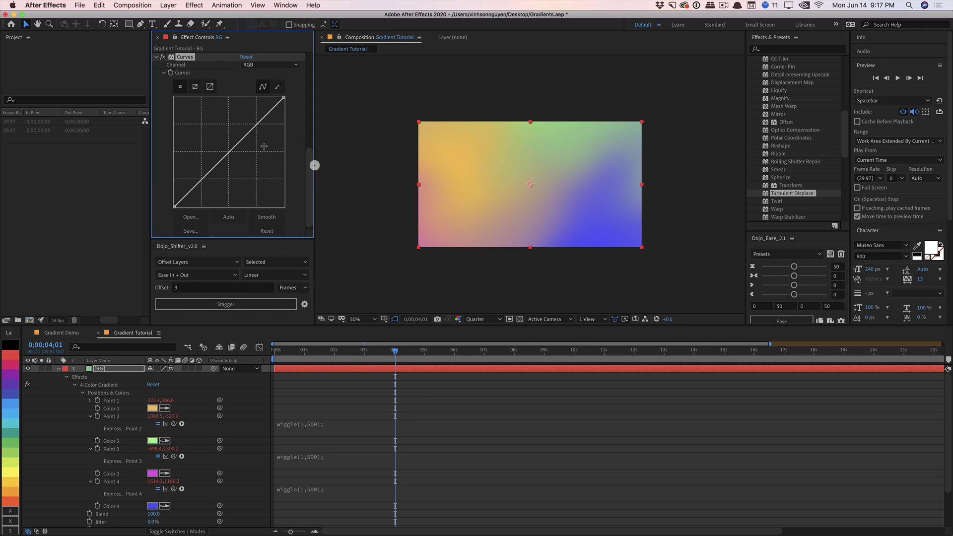
- Shape the RGB curve into a gentle S by lifting the highlights and lowering the shadows, comparing with the effect off and on
{"action": "left_click_drag", "start_coordinate": [260, 125], "coordinate": [256, 121]}
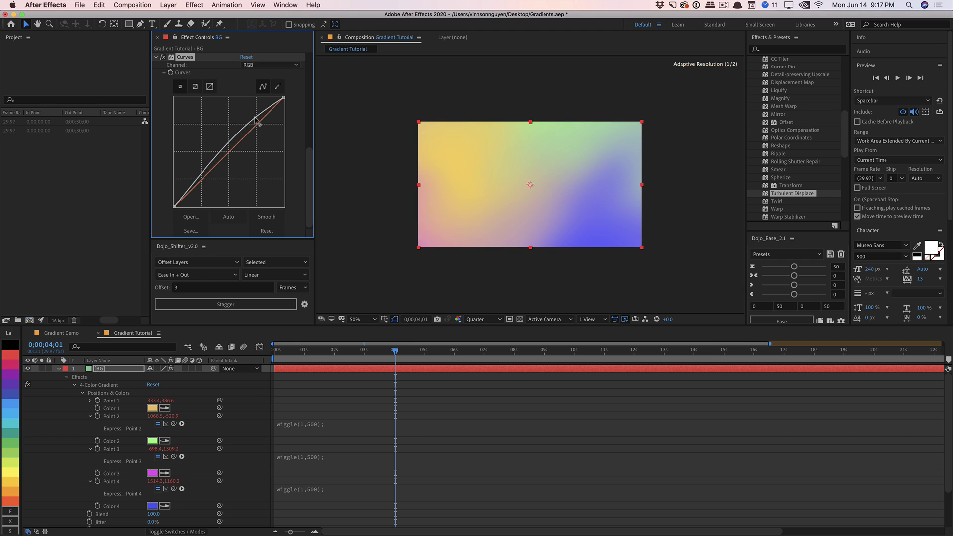
{"action": "mouse_move", "coordinate": [199, 180]}
{"action": "left_mouse_down"}
{"action": "mouse_move", "coordinate": [208, 202]}
{"action": "mouse_move", "coordinate": [203, 193]}
{"action": "left_mouse_up"}
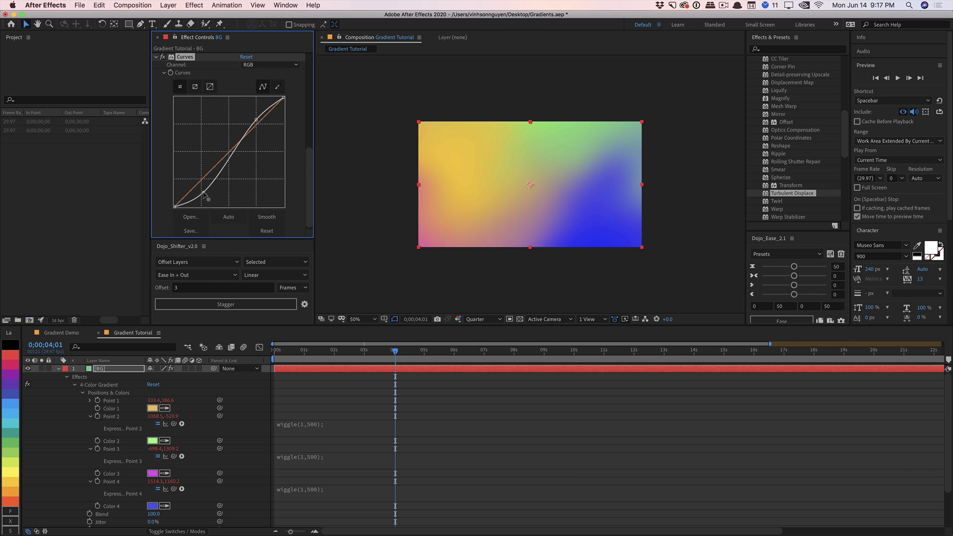
{"action": "left_click", "coordinate": [162, 57]}
{"action": "left_click", "coordinate": [162, 56]}
- Collapse the Curves and Turbulent Displace settings, duplicate Turbulent Displace on the BG layer, and compare the duplicate off and on
{"action": "scroll", "coordinate": [309, 172], "scroll_direction": "down", "scroll_amount": 1}
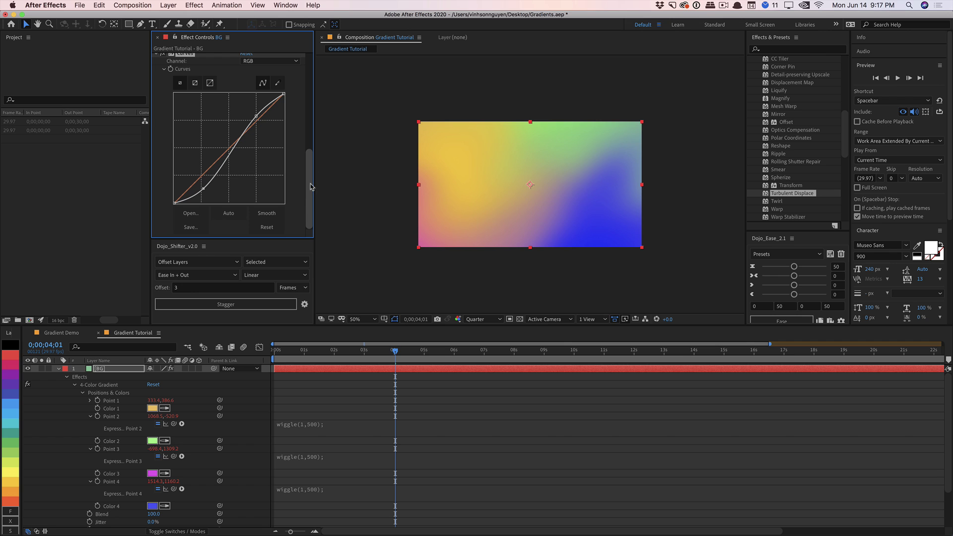
{"action": "left_click_drag", "start_coordinate": [311, 187], "coordinate": [313, 149]}
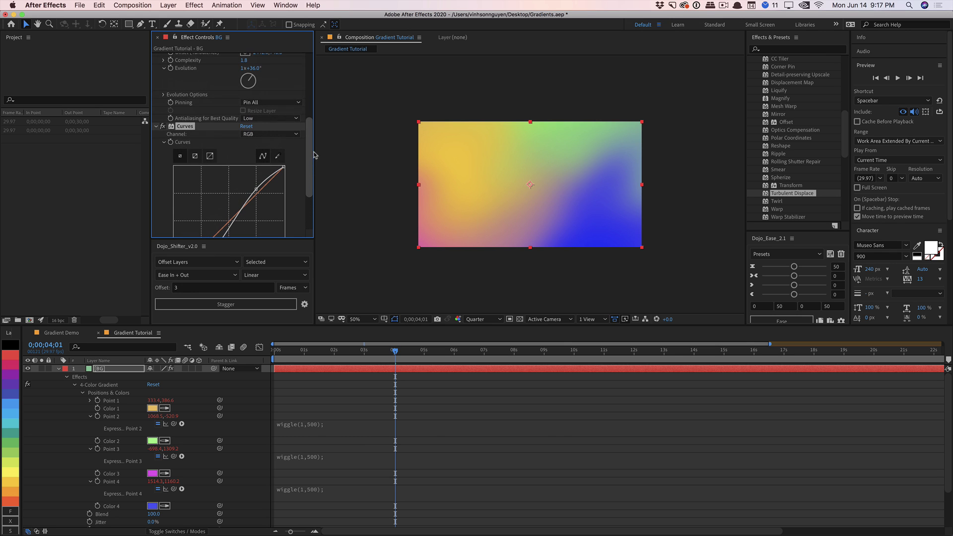
{"action": "left_click", "coordinate": [157, 130]}
{"action": "left_click", "coordinate": [155, 128]}
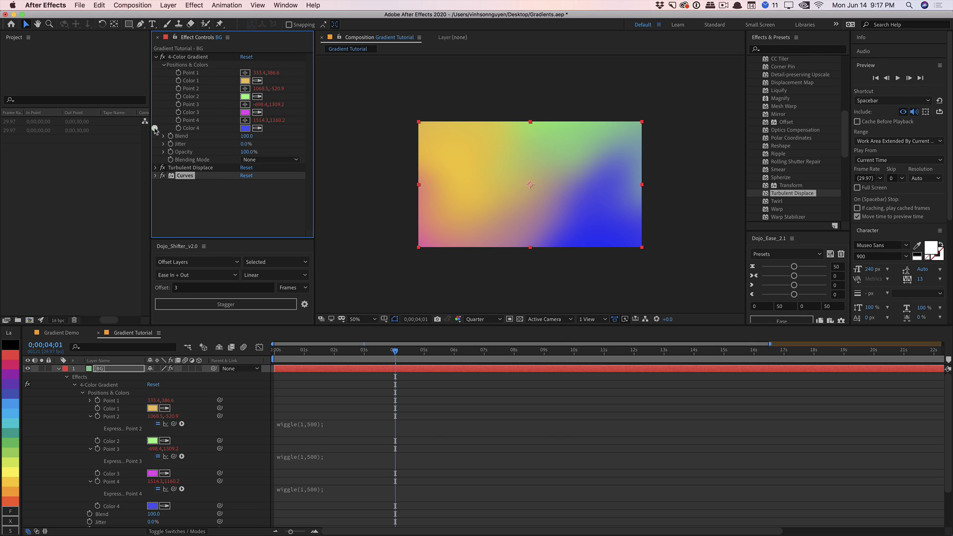
{"action": "left_click", "coordinate": [183, 169]}
{"action": "key", "text": "super+d"}
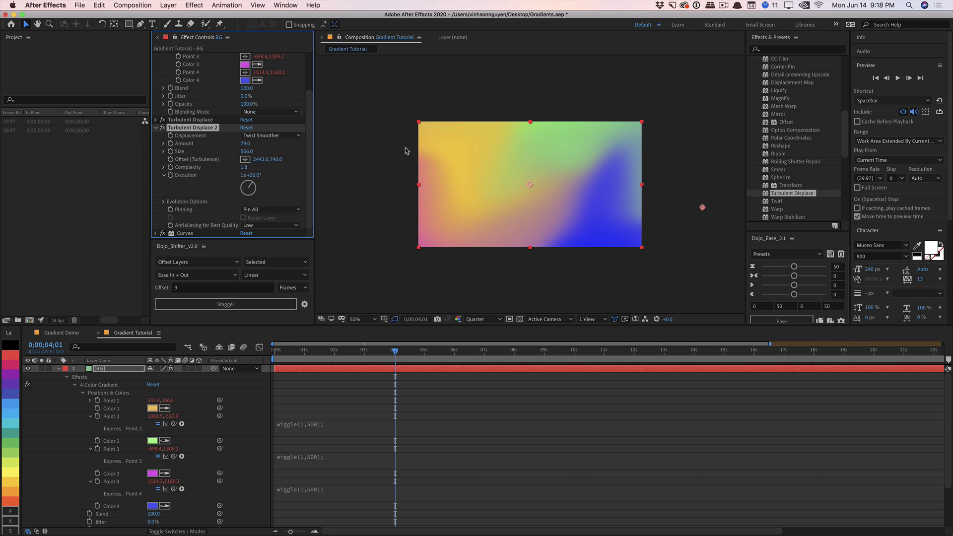
{"action": "left_click", "coordinate": [162, 128]}
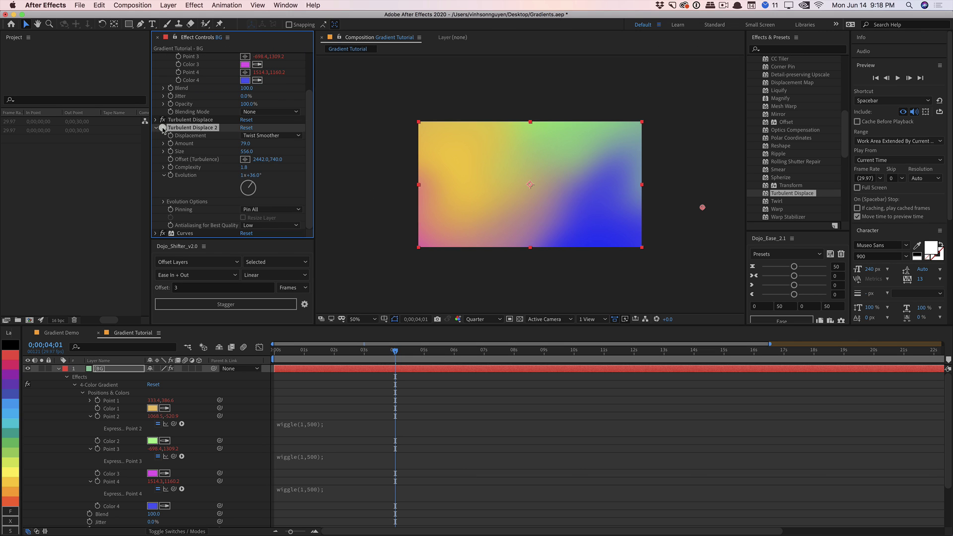
{"action": "left_click", "coordinate": [163, 128]}
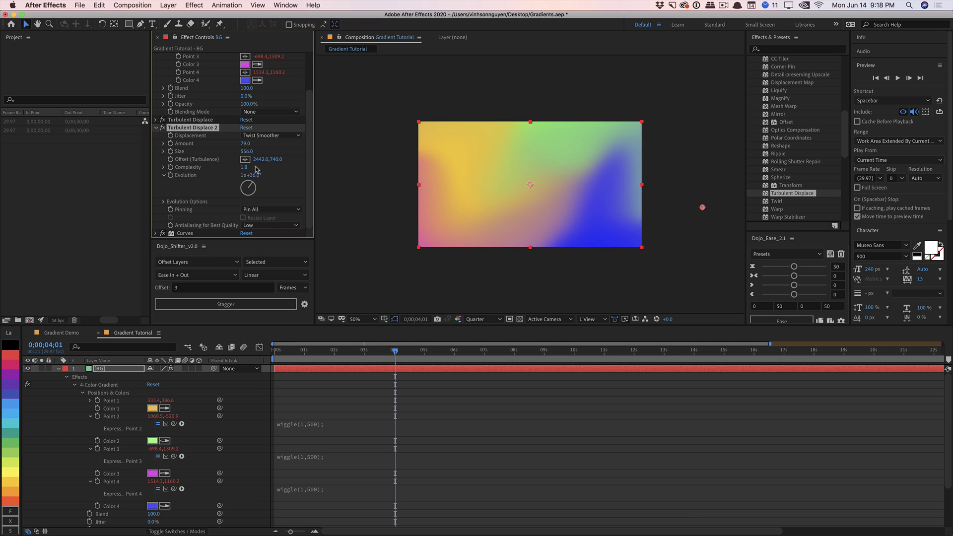
- Set Turbulent Displace 2 to Amount 78, Size 442, Complexity 1.4 and Evolution 2x+26°, and preview the gradient at 0;00;01;02
{"action": "left_click_drag", "start_coordinate": [246, 143], "coordinate": [191, 148]}
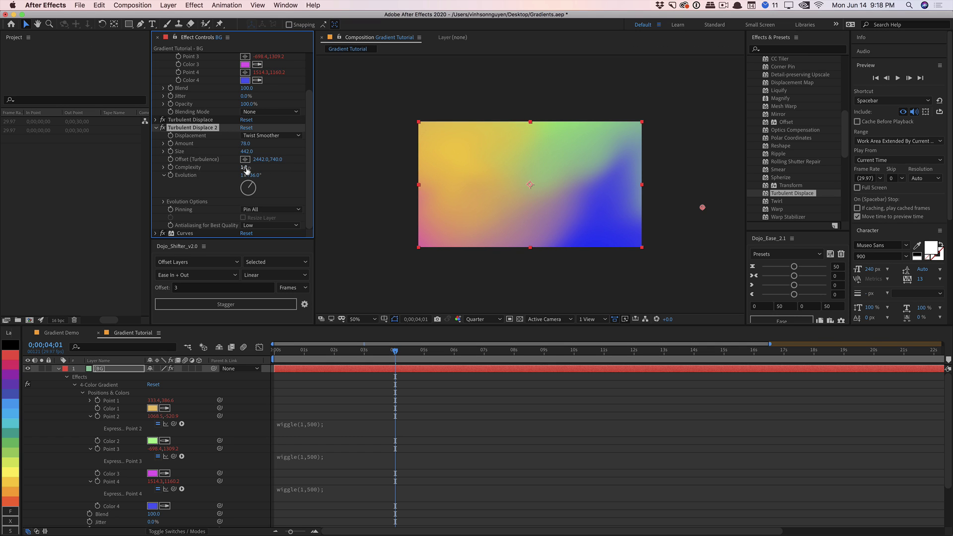
{"action": "left_click_drag", "start_coordinate": [246, 170], "coordinate": [312, 160]}
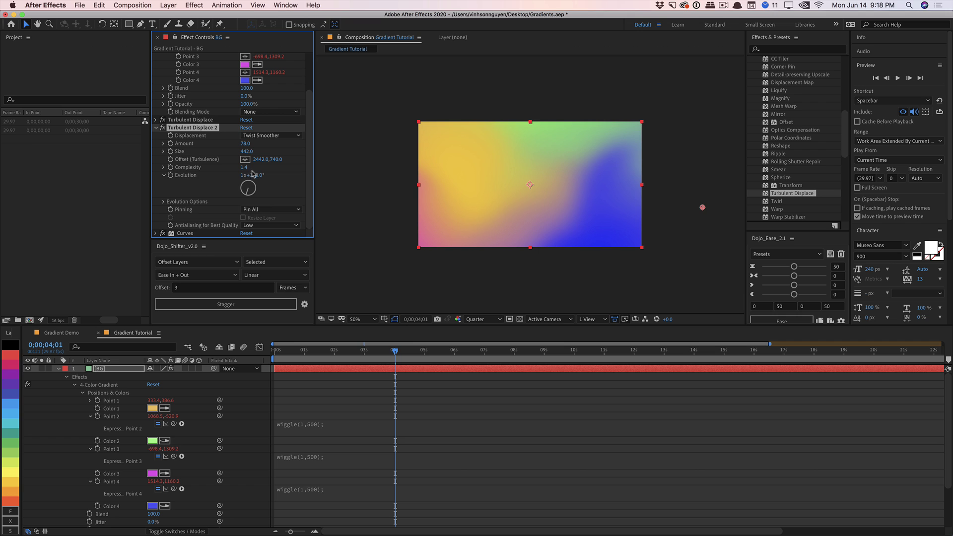
{"action": "left_click_drag", "start_coordinate": [250, 175], "coordinate": [314, 160]}
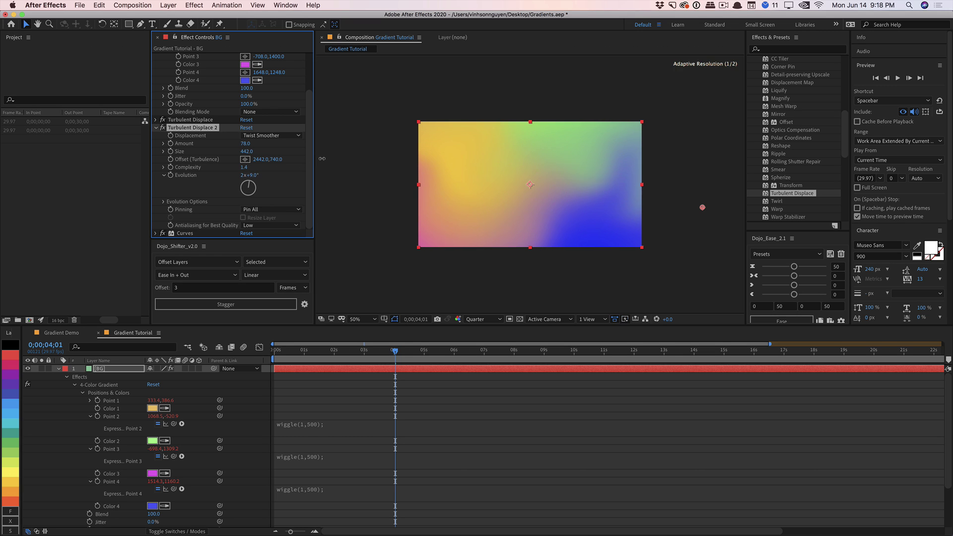
{"action": "left_click_drag", "start_coordinate": [326, 352], "coordinate": [306, 346]}
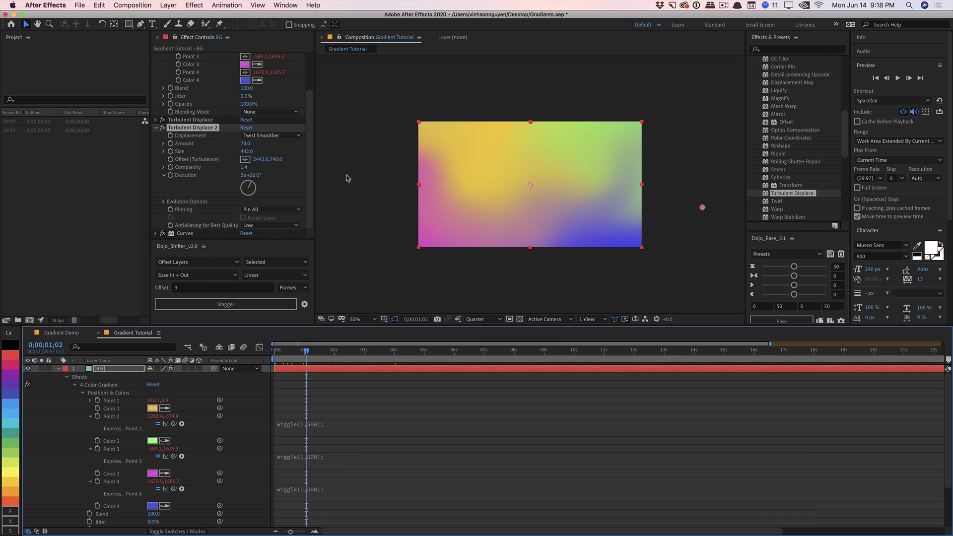
- Add Gaussian Blur above Curves on the BG layer with Blurriness 83.8 and Repeat Edge Pixels enabled, and collapse its settings
{"action": "left_click", "coordinate": [775, 51]}
{"action": "type", "text": "blur"}
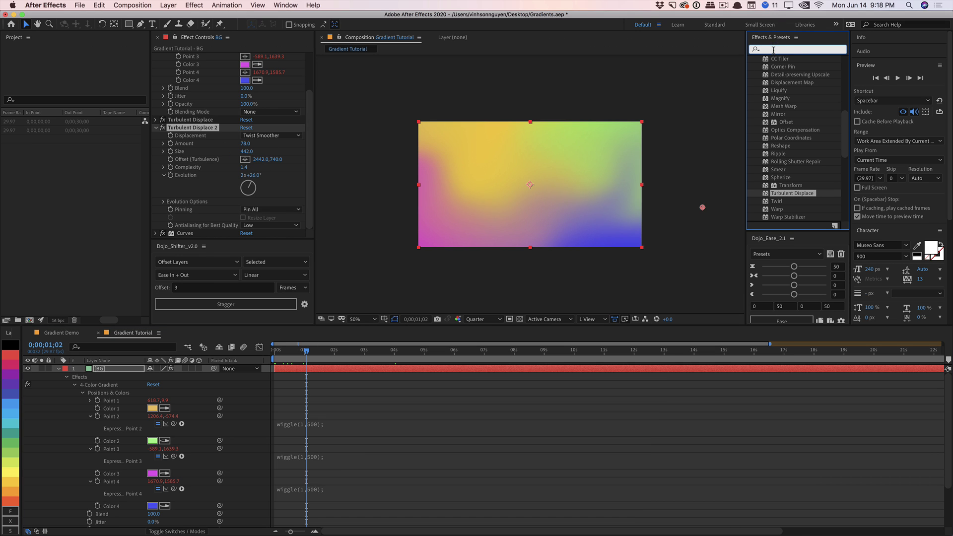
{"action": "scroll", "coordinate": [780, 110], "scroll_direction": "up", "scroll_amount": 2}
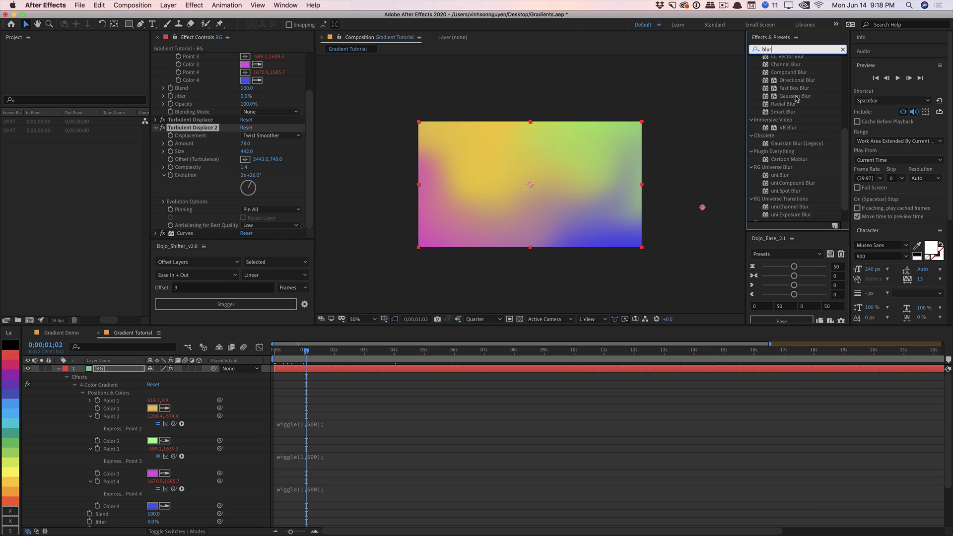
{"action": "left_click_drag", "start_coordinate": [795, 95], "coordinate": [383, 223]}
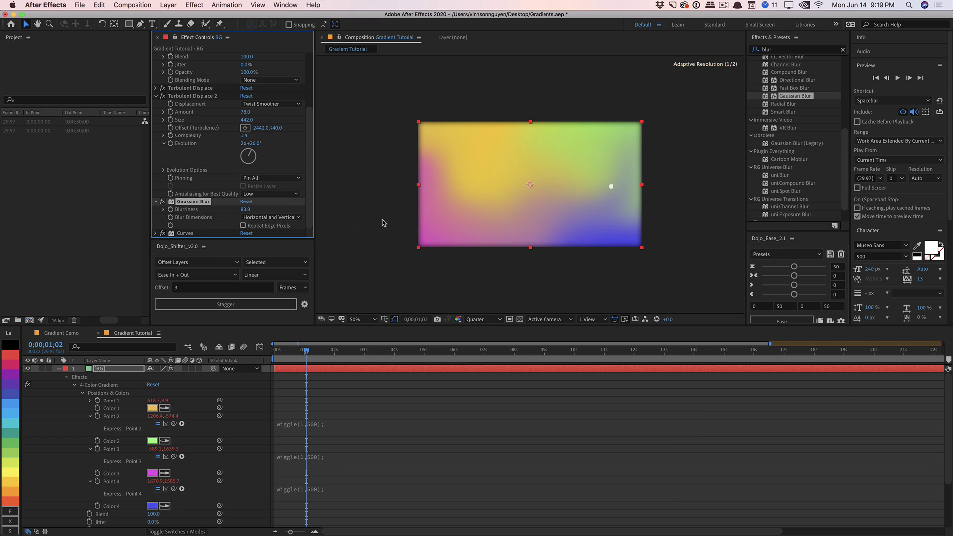
{"action": "left_click", "coordinate": [243, 225]}
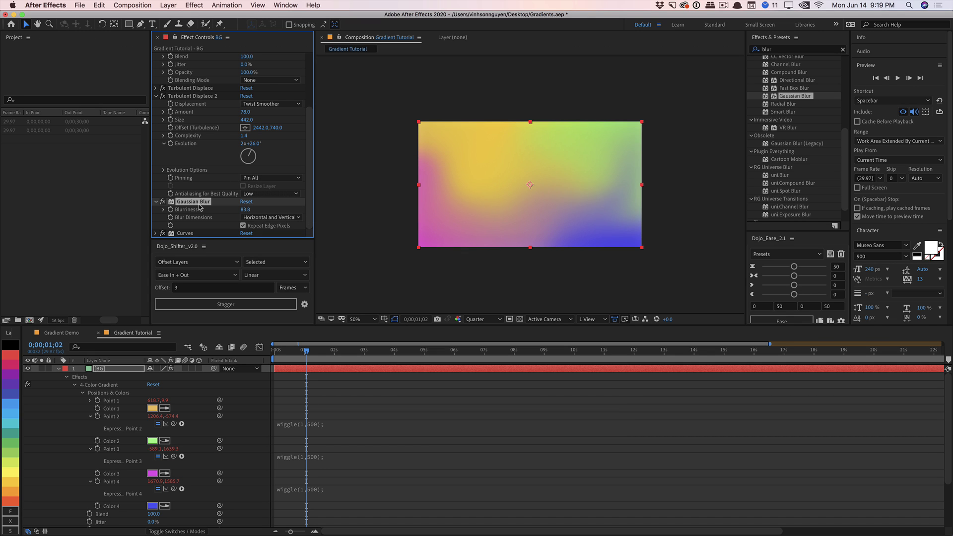
{"action": "left_click", "coordinate": [156, 202]}
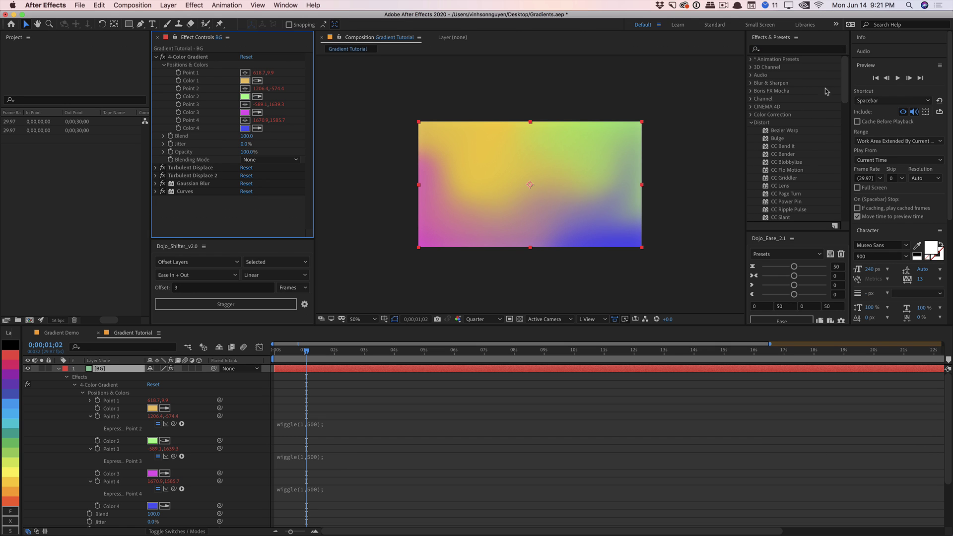
- Add the Mesh Warp distortion effect below Curves on the BG layer
{"action": "left_click_drag", "start_coordinate": [844, 93], "coordinate": [838, 154]}
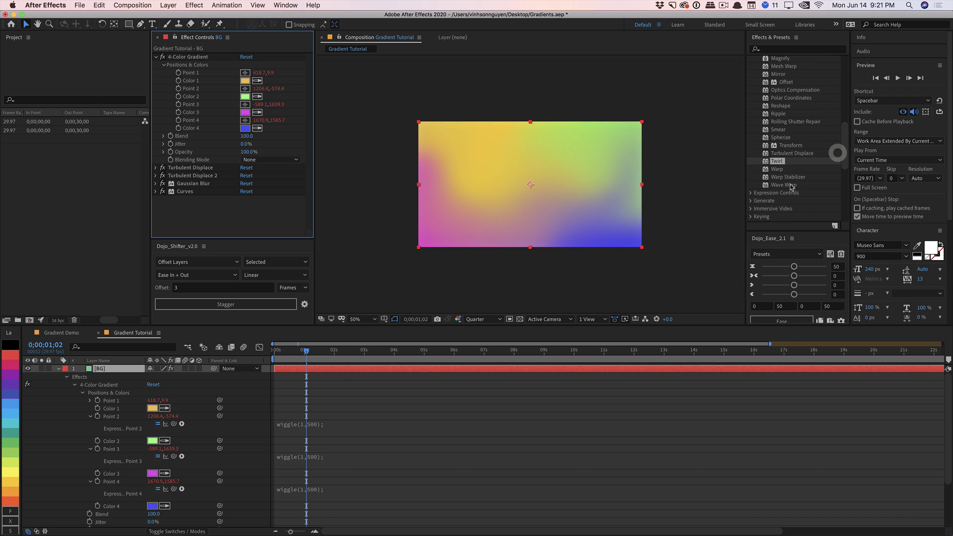
{"action": "left_click", "coordinate": [784, 67]}
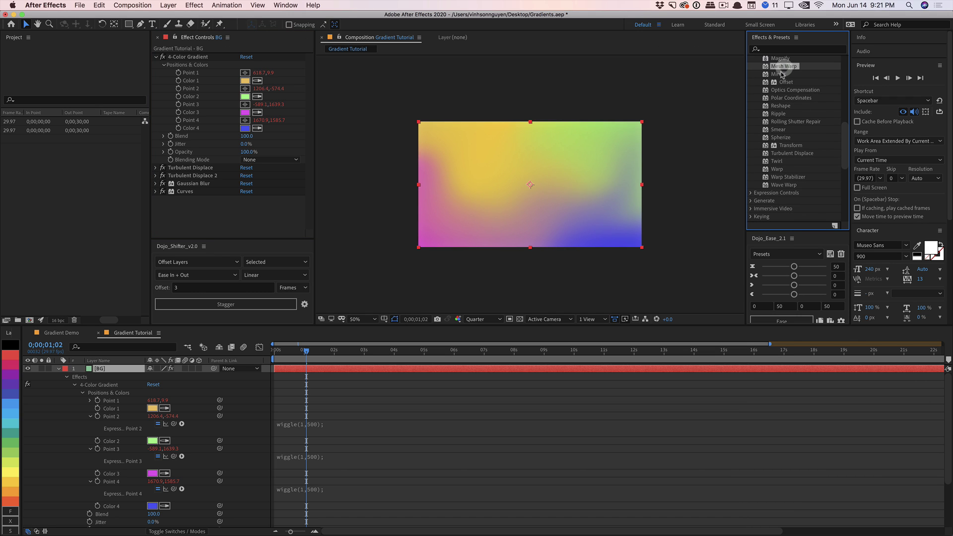
{"action": "left_click_drag", "start_coordinate": [784, 70], "coordinate": [250, 213]}
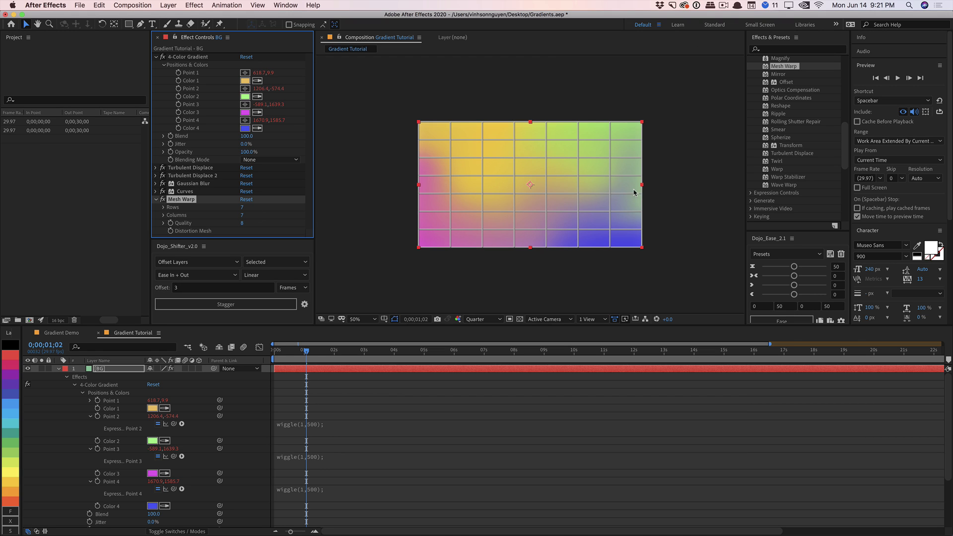
- Set Mesh Warp to 4 rows and 4 columns and show its grid in the composition
{"action": "left_click", "coordinate": [242, 209]}
{"action": "type", "text": "4"}
{"action": "key", "text": "Return"}
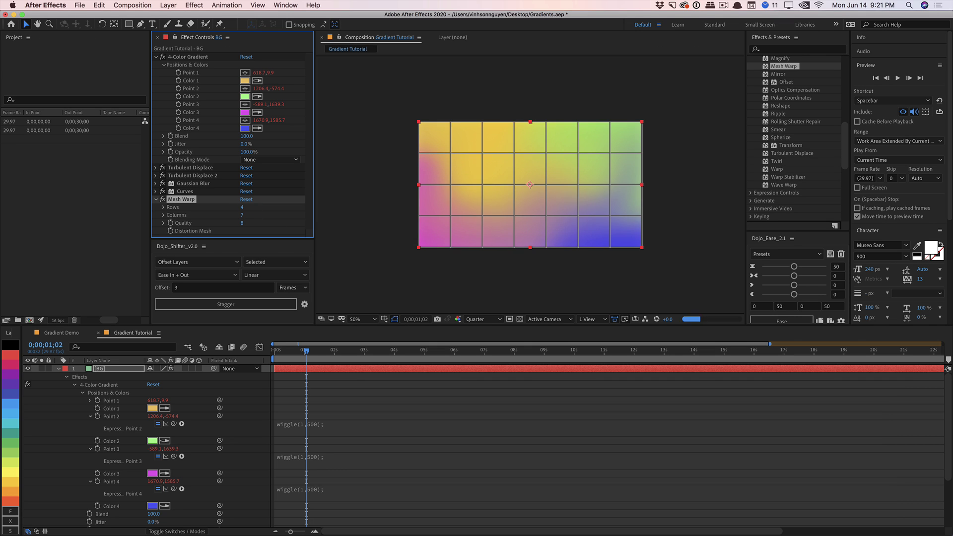
{"action": "left_click", "coordinate": [242, 215]}
{"action": "type", "text": "4"}
{"action": "left_click", "coordinate": [270, 216]}
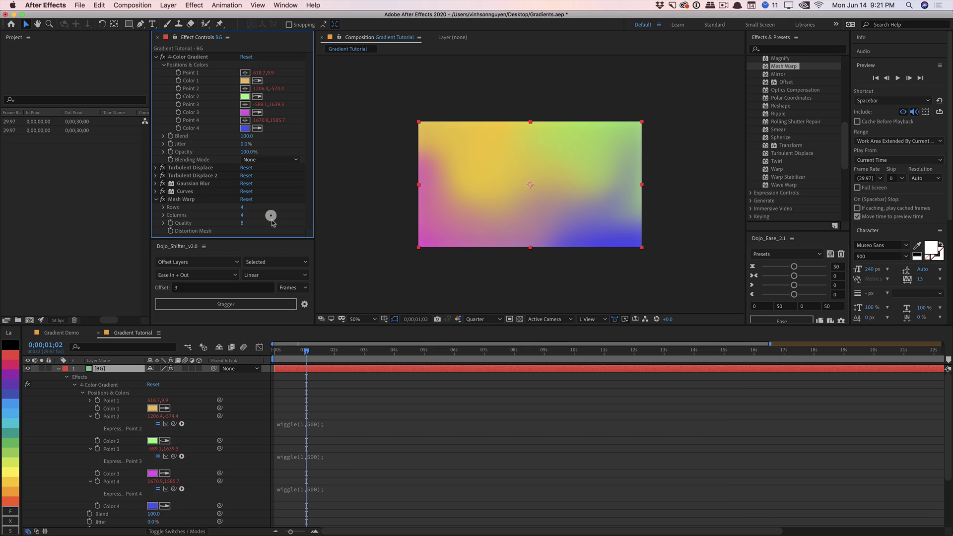
{"action": "left_click", "coordinate": [186, 199]}
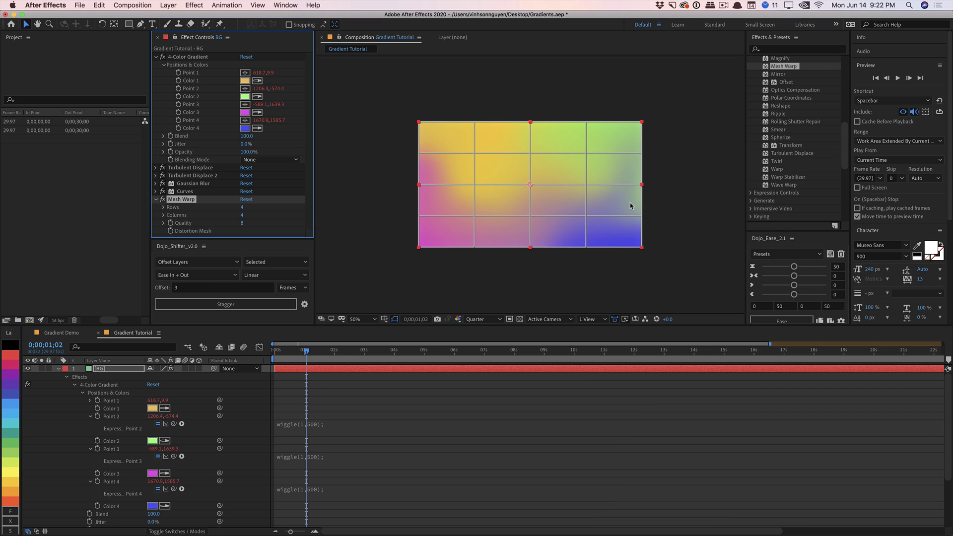
- Bend the Mesh Warp grid by shifting its interior points and rotating the tangents of the upper-right interior point
{"action": "left_click_drag", "start_coordinate": [474, 184], "coordinate": [467, 147]}
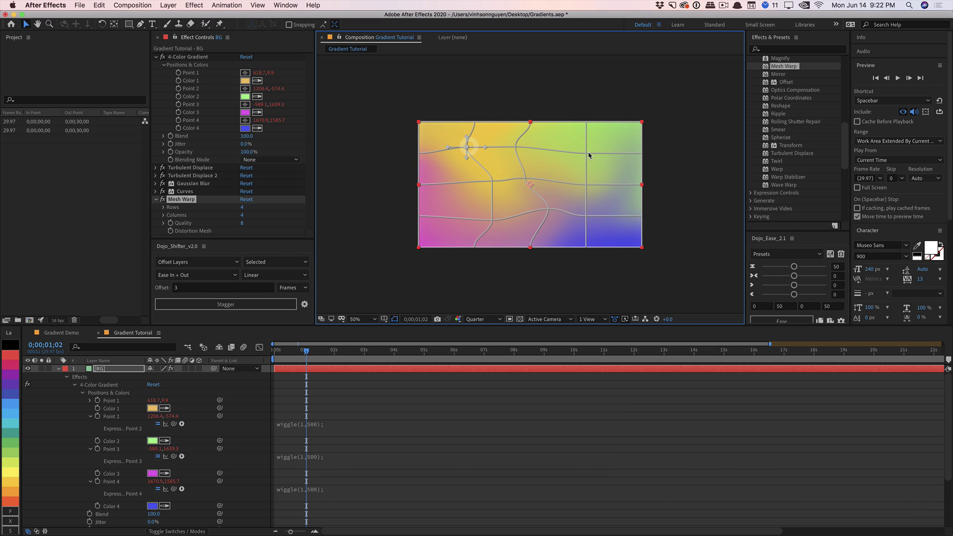
{"action": "left_click_drag", "start_coordinate": [587, 154], "coordinate": [590, 140]}
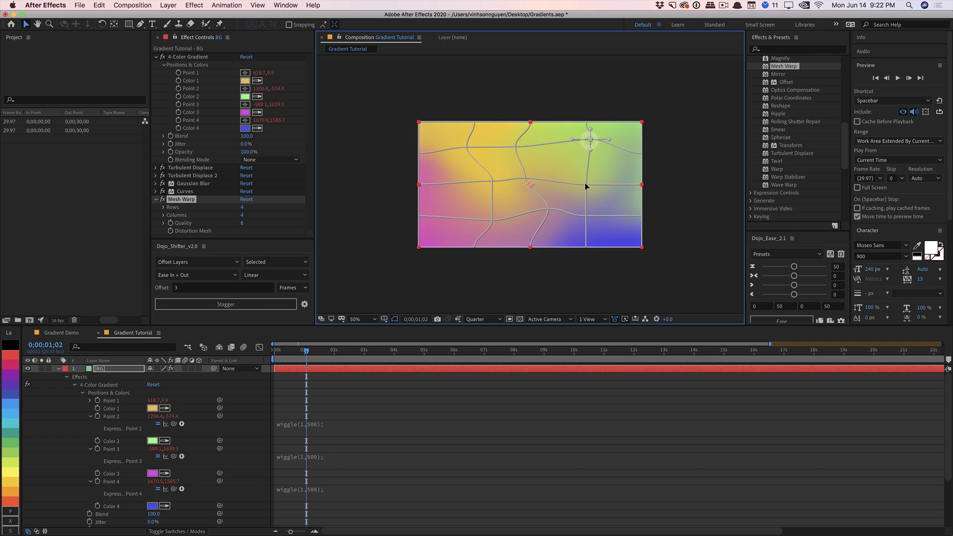
{"action": "mouse_move", "coordinate": [586, 186]}
{"action": "left_mouse_down"}
{"action": "mouse_move", "coordinate": [572, 164]}
{"action": "mouse_move", "coordinate": [593, 180]}
{"action": "left_mouse_up"}
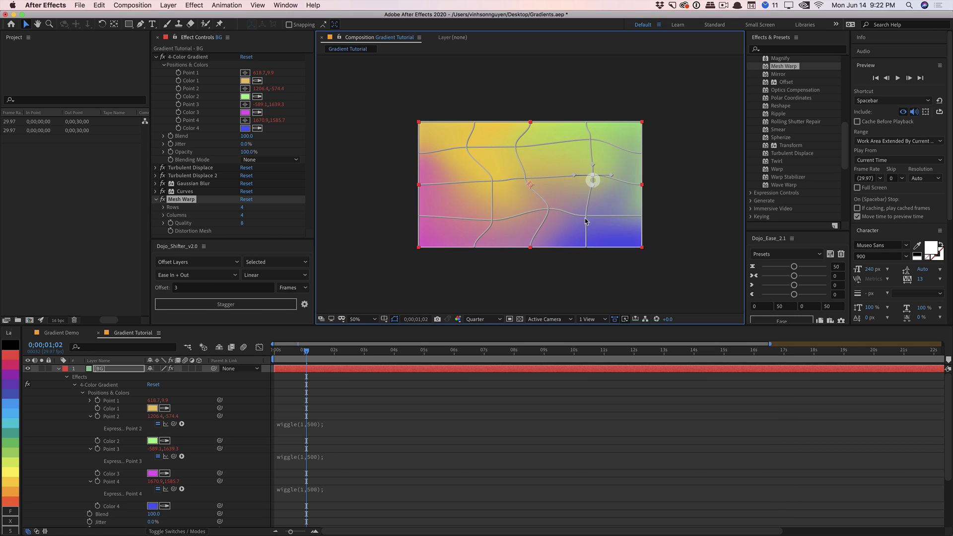
{"action": "left_click_drag", "start_coordinate": [585, 216], "coordinate": [534, 172]}
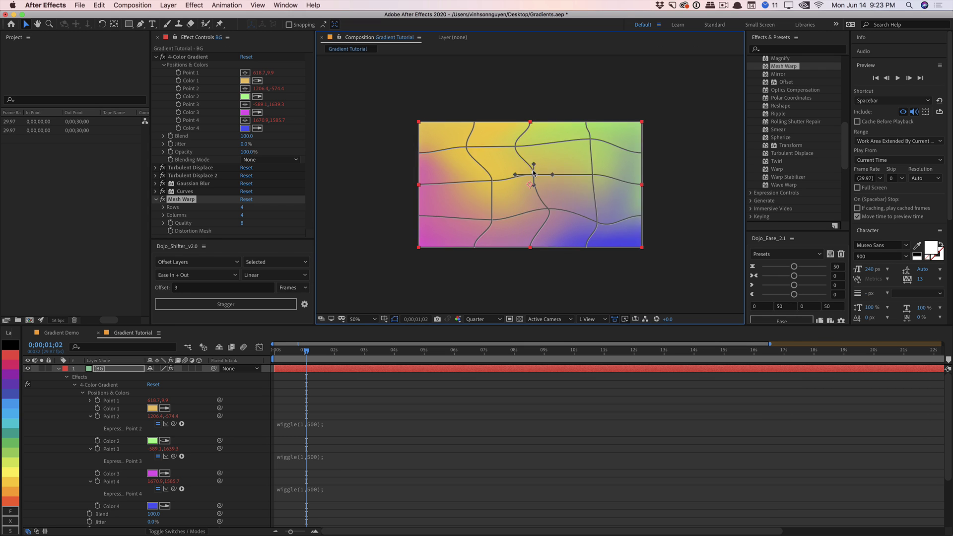
{"action": "left_click", "coordinate": [591, 139]}
{"action": "left_click_drag", "start_coordinate": [591, 149], "coordinate": [627, 125]}
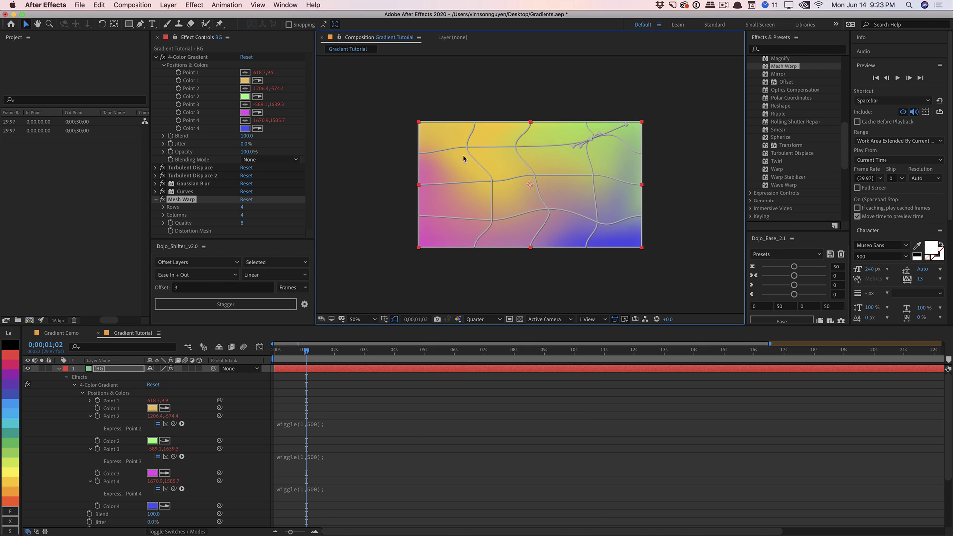
{"action": "left_click", "coordinate": [461, 181]}
- Pull the Mesh Warp points along the grid's left and bottom edges outward beyond the frame, including the lower-left corner
{"action": "left_click_drag", "start_coordinate": [419, 154], "coordinate": [405, 152]}
{"action": "left_click_drag", "start_coordinate": [419, 217], "coordinate": [416, 258]}
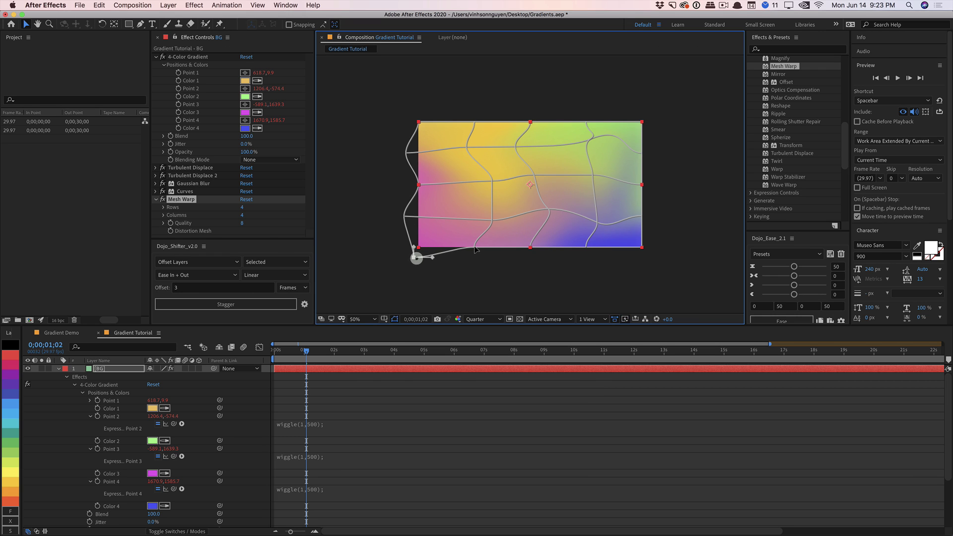
{"action": "left_click_drag", "start_coordinate": [475, 248], "coordinate": [477, 263]}
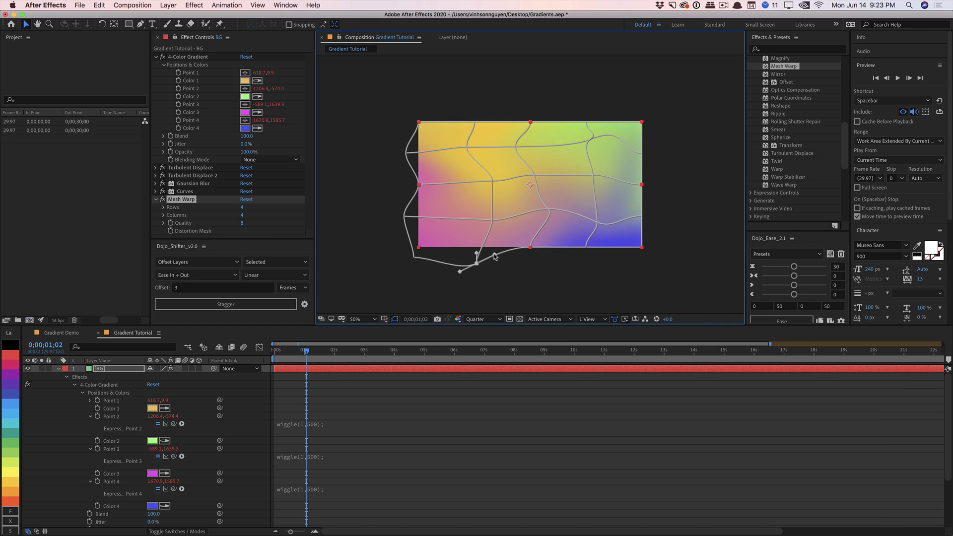
{"action": "left_click", "coordinate": [587, 247]}
{"action": "left_click_drag", "start_coordinate": [568, 247], "coordinate": [586, 268]}
- Pull the Mesh Warp points on the grid's right and top edges outward, and reshape the upper-left interior point with its tangents
{"action": "left_click_drag", "start_coordinate": [642, 216], "coordinate": [675, 206]}
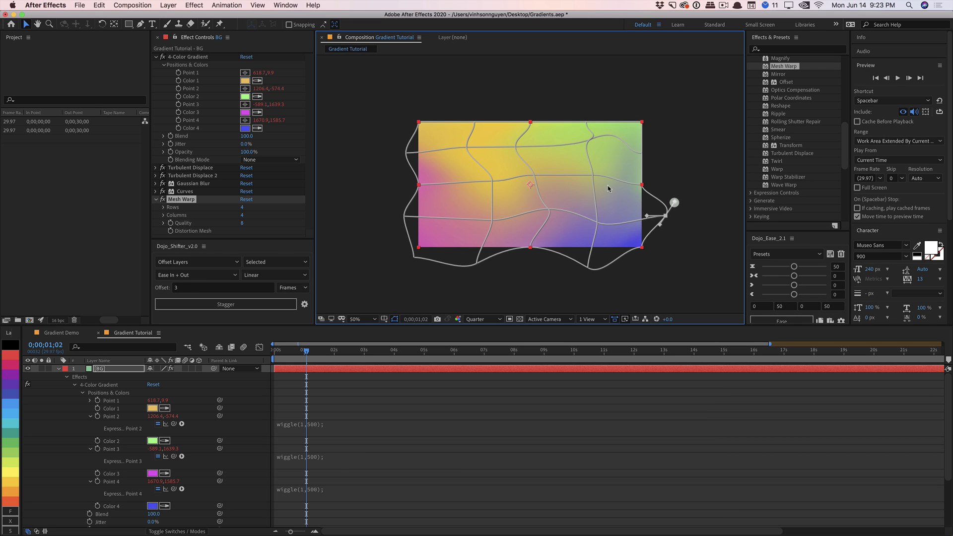
{"action": "left_click", "coordinate": [646, 154]}
{"action": "left_click_drag", "start_coordinate": [649, 155], "coordinate": [675, 130]}
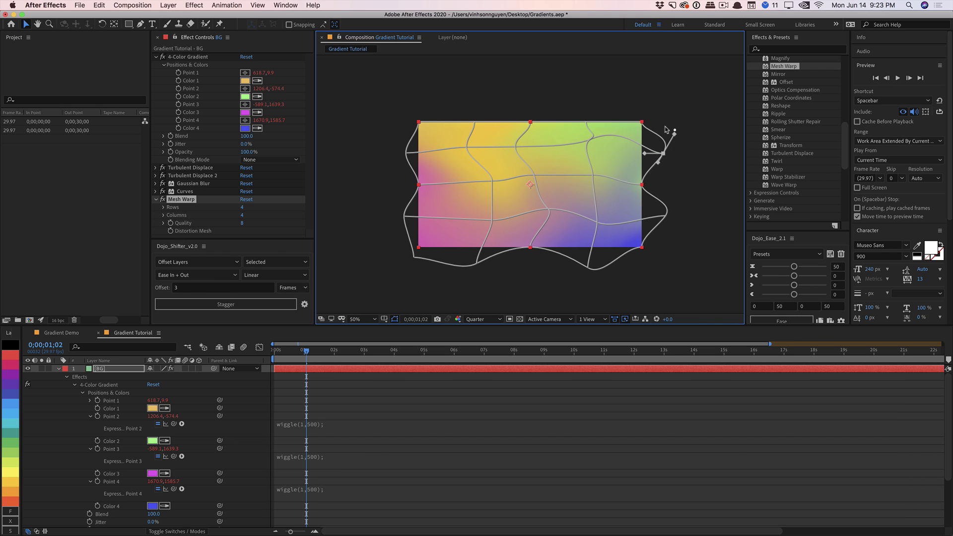
{"action": "left_click", "coordinate": [587, 125]}
{"action": "mouse_move", "coordinate": [587, 124]}
{"action": "left_mouse_down"}
{"action": "mouse_move", "coordinate": [586, 108]}
{"action": "mouse_move", "coordinate": [602, 115]}
{"action": "left_mouse_up"}
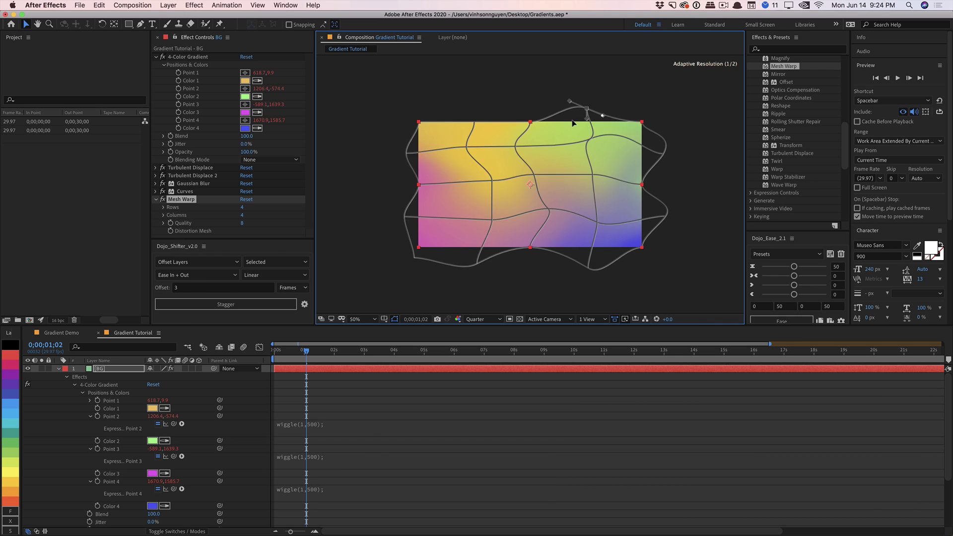
{"action": "left_click_drag", "start_coordinate": [475, 125], "coordinate": [478, 105]}
{"action": "left_click", "coordinate": [528, 129]}
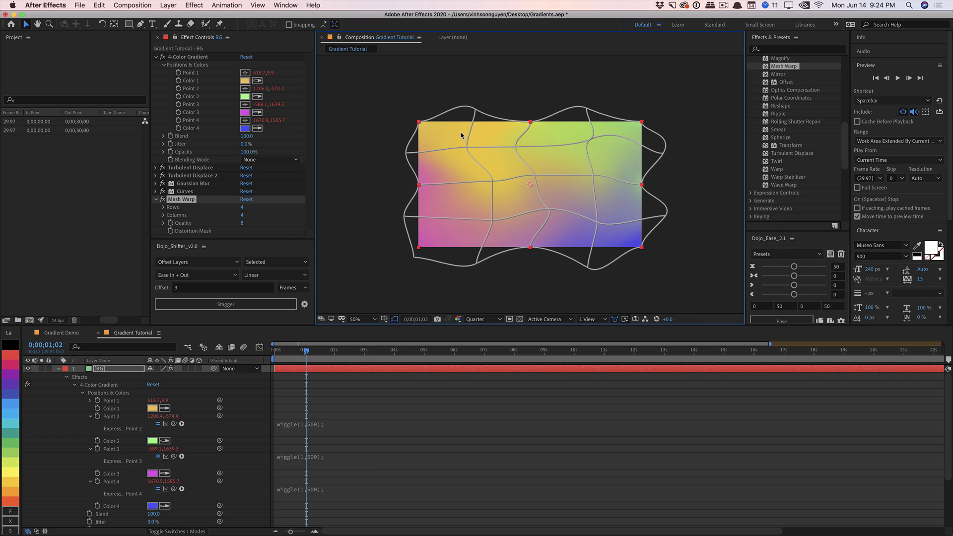
{"action": "left_click_drag", "start_coordinate": [467, 148], "coordinate": [484, 120]}
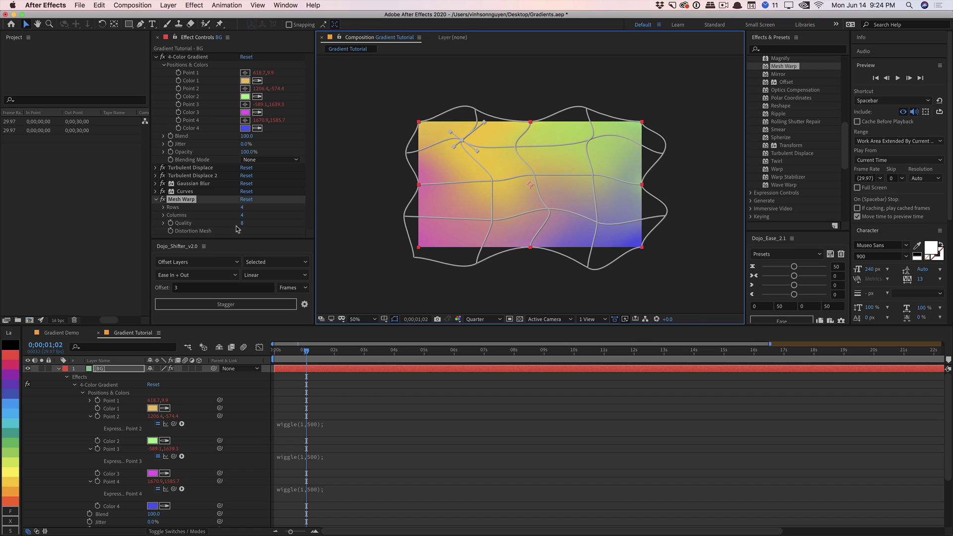
- Preview the gradient at about 10 seconds and set the 4-Color Gradient's Blend to 236
{"action": "left_click", "coordinate": [340, 233]}
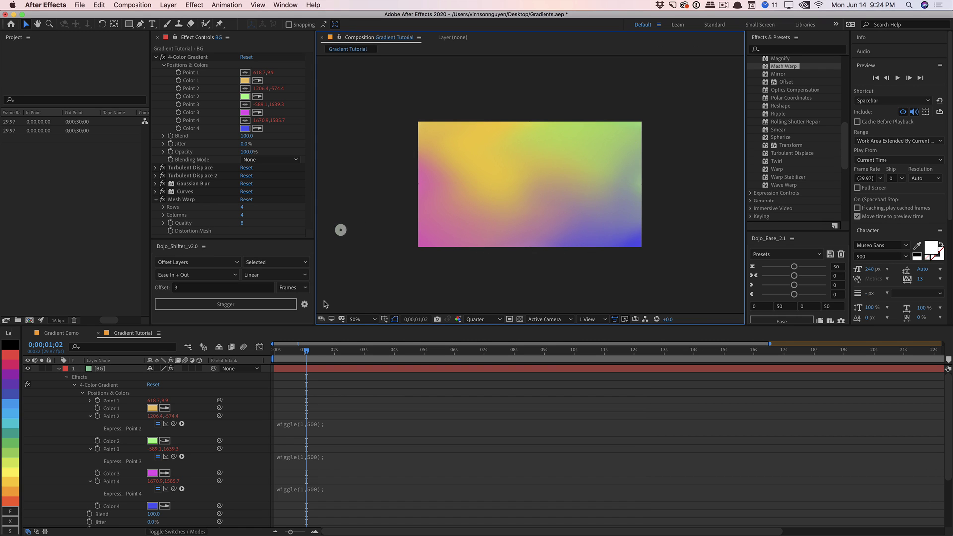
{"action": "left_click_drag", "start_coordinate": [307, 351], "coordinate": [581, 327]}
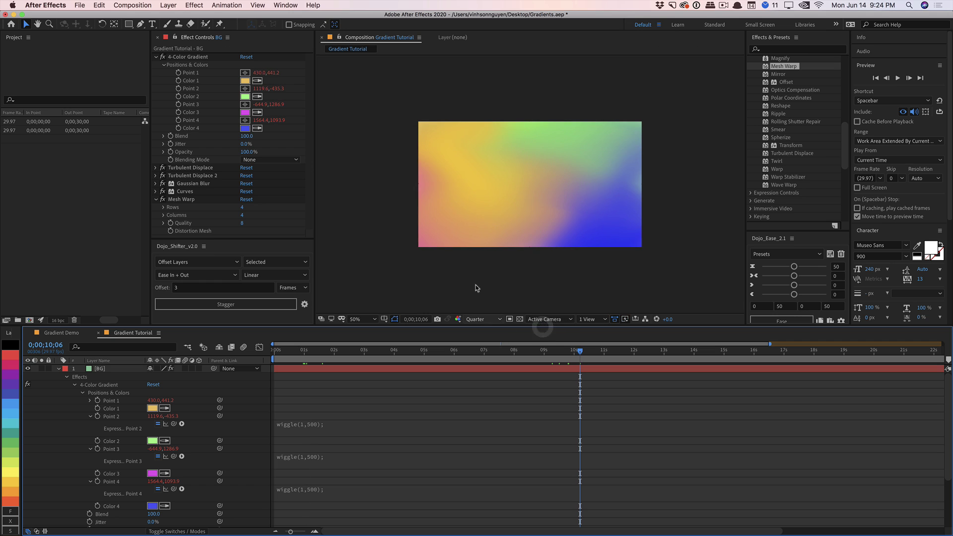
{"action": "left_click_drag", "start_coordinate": [247, 136], "coordinate": [277, 132]}
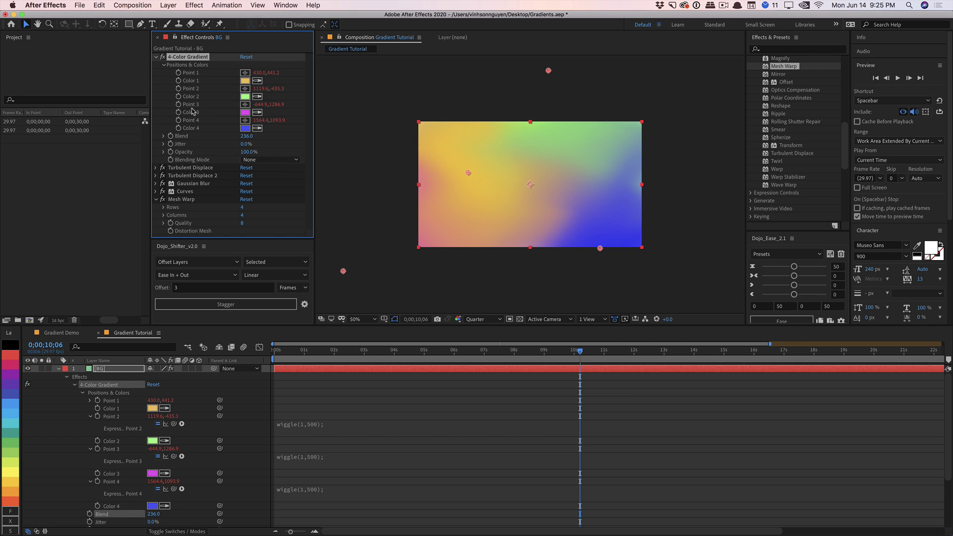
- Collapse the settings of all effects on the BG layer and fold up its timeline properties
{"action": "key", "text": "super+a"}
{"action": "left_click", "coordinate": [225, 4]}
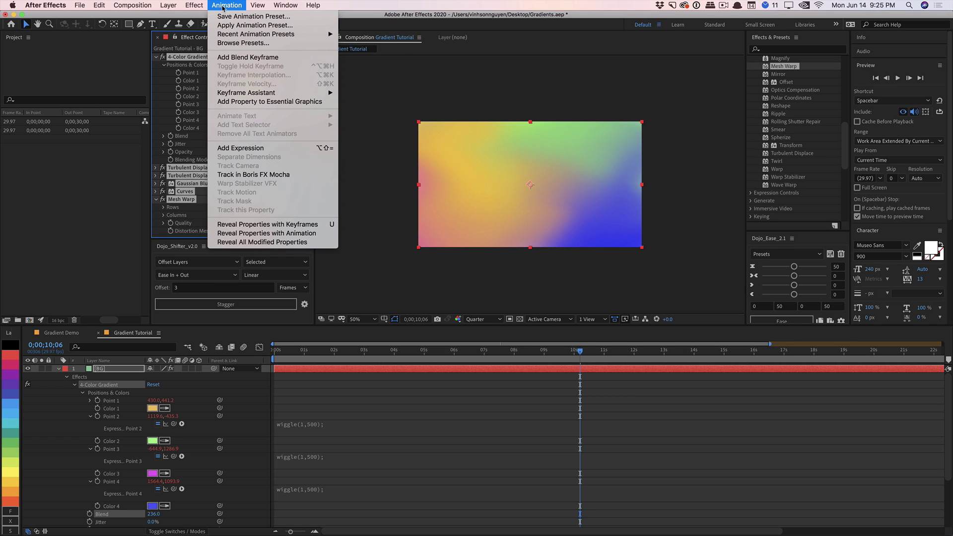
{"action": "left_click", "coordinate": [171, 82]}
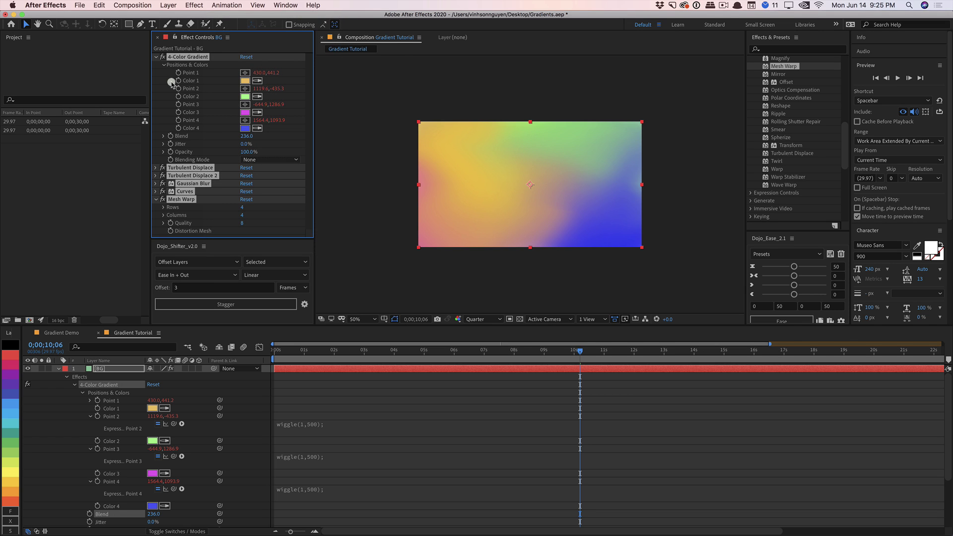
{"action": "left_click", "coordinate": [156, 201]}
{"action": "left_click", "coordinate": [187, 164]}
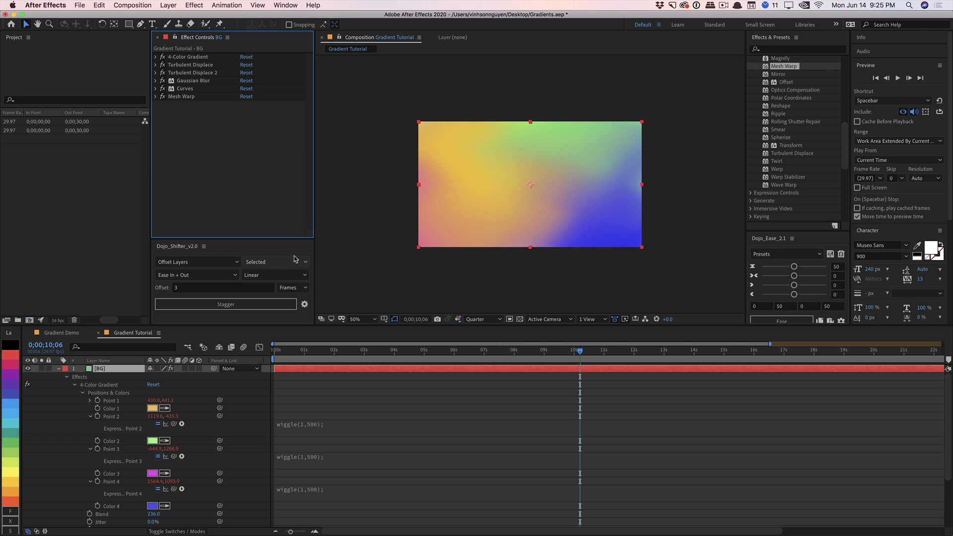
{"action": "left_click", "coordinate": [59, 370]}
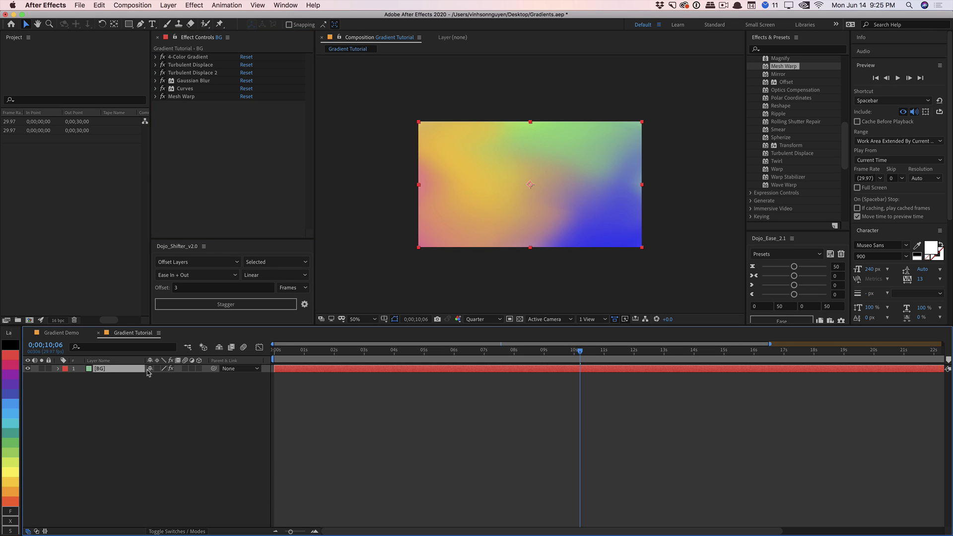
- Create a new composition-sized solid layer named BG
{"action": "left_click", "coordinate": [171, 5]}
{"action": "mouse_move", "coordinate": [176, 16]}
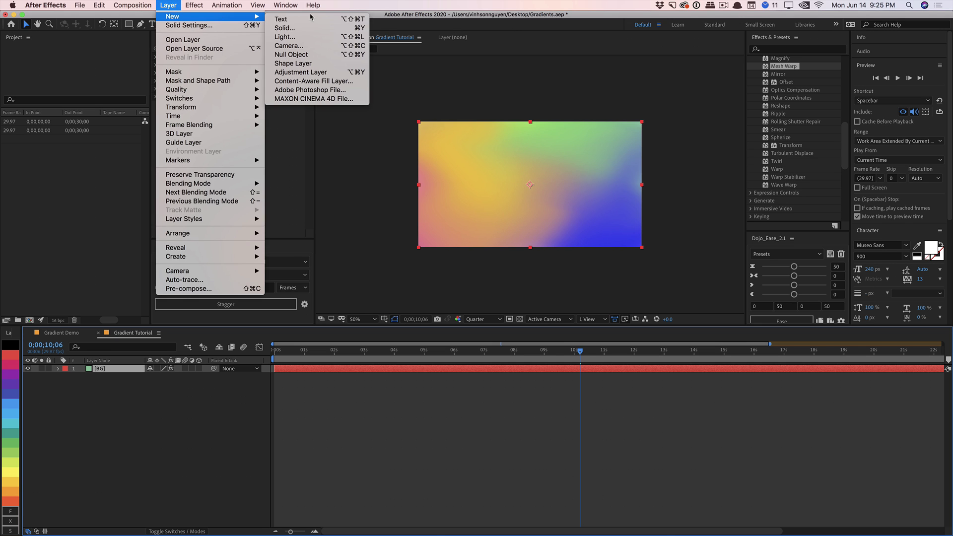
{"action": "left_click", "coordinate": [309, 28]}
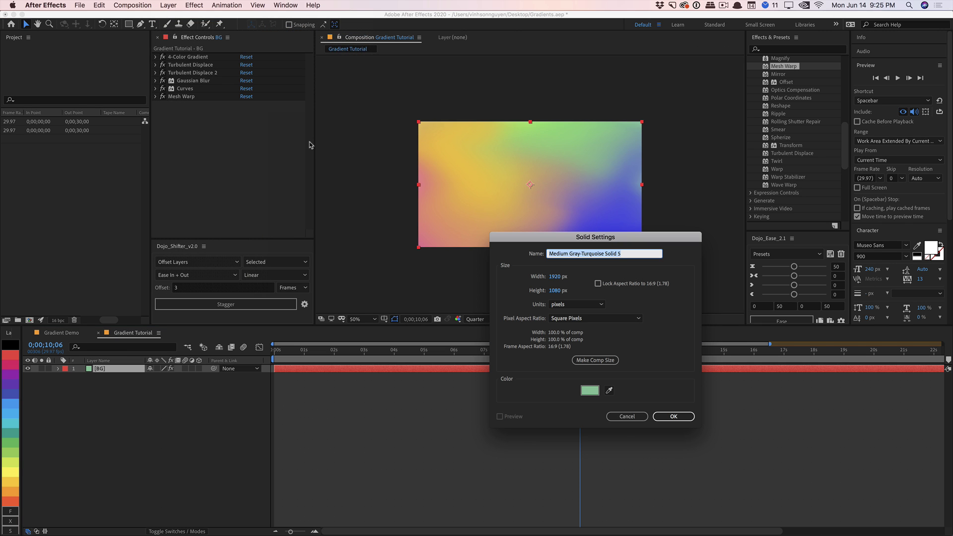
{"action": "type", "text": "BG"}
{"action": "left_click_drag", "start_coordinate": [544, 238], "coordinate": [460, 185]}
{"action": "left_click", "coordinate": [510, 308]}
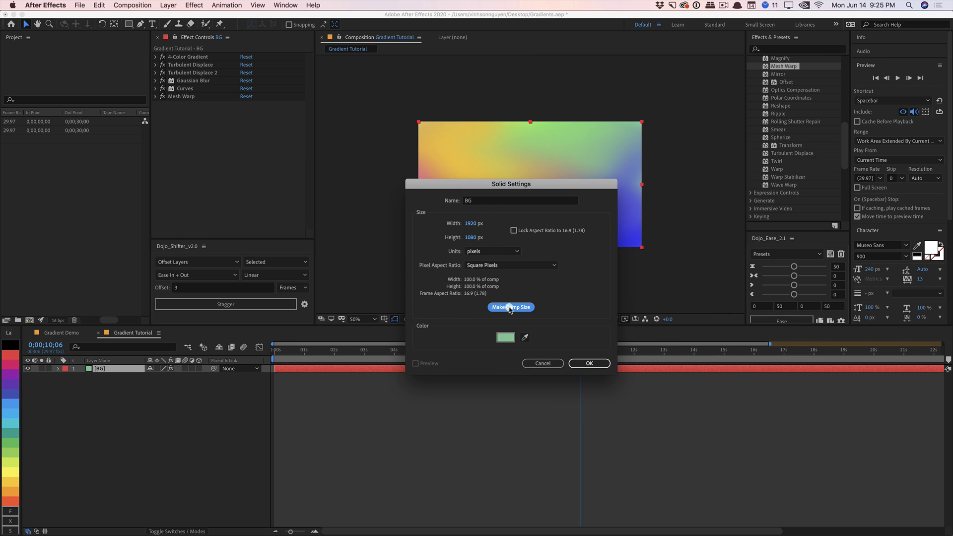
{"action": "key", "text": "Return"}
- Find the Fractal Noise effect and apply it to the new BG solid
{"action": "left_click", "coordinate": [195, 5]}
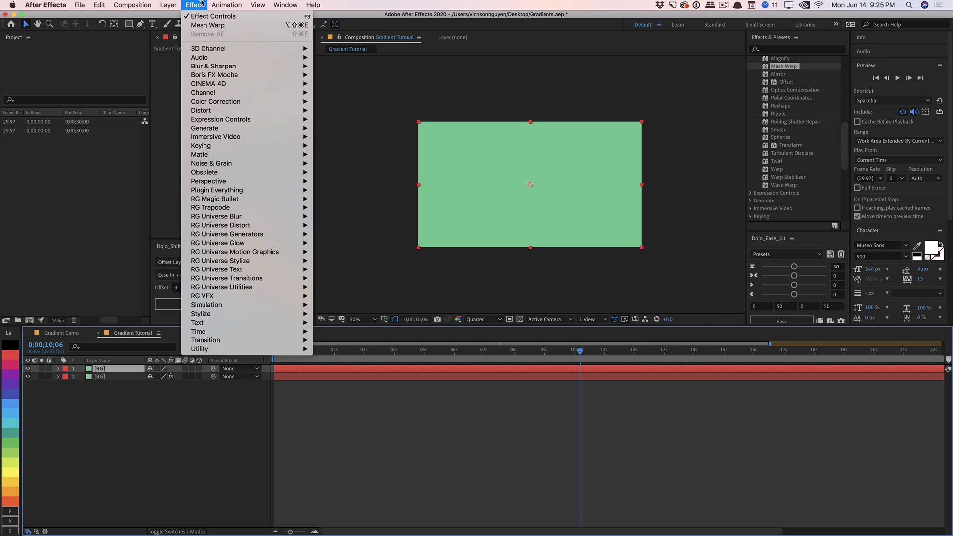
{"action": "left_click", "coordinate": [194, 5]}
{"action": "left_click", "coordinate": [818, 49]}
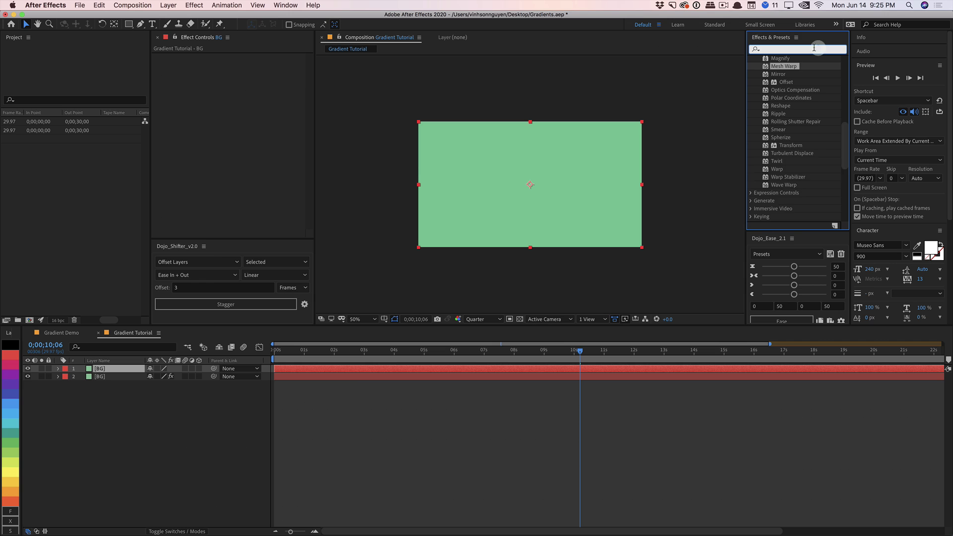
{"action": "type", "text": "fractal"}
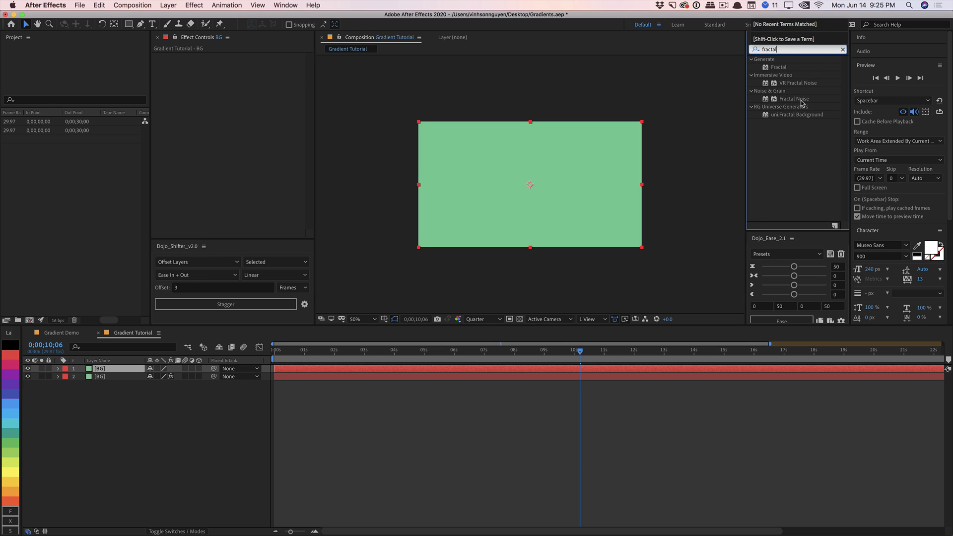
{"action": "left_click_drag", "start_coordinate": [801, 103], "coordinate": [581, 142]}
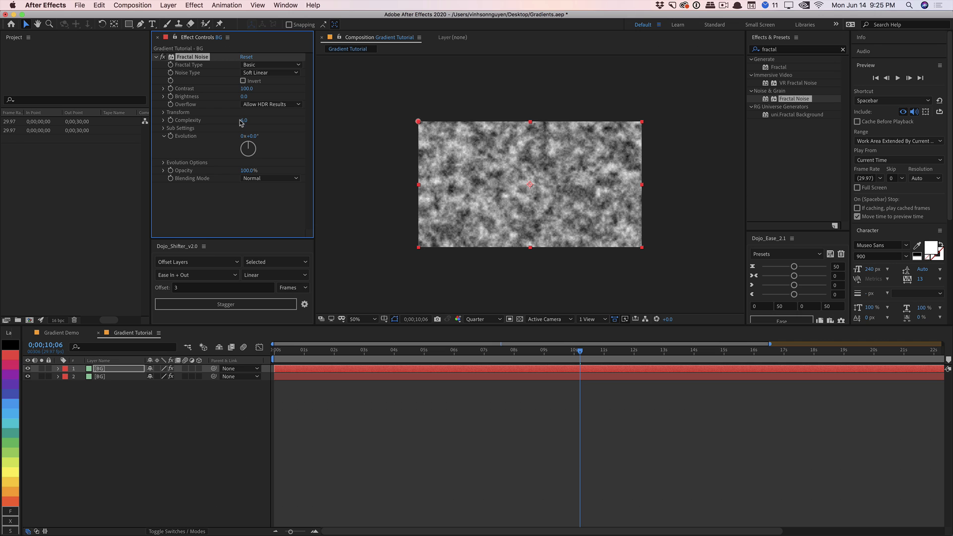
- Set the Fractal Noise scale to 549, contrast to 310 and brightness to -33
{"action": "left_click", "coordinate": [163, 113]}
{"action": "left_click", "coordinate": [172, 136]}
{"action": "left_click_drag", "start_coordinate": [247, 136], "coordinate": [437, 118]}
{"action": "left_click_drag", "start_coordinate": [247, 89], "coordinate": [344, 83]}
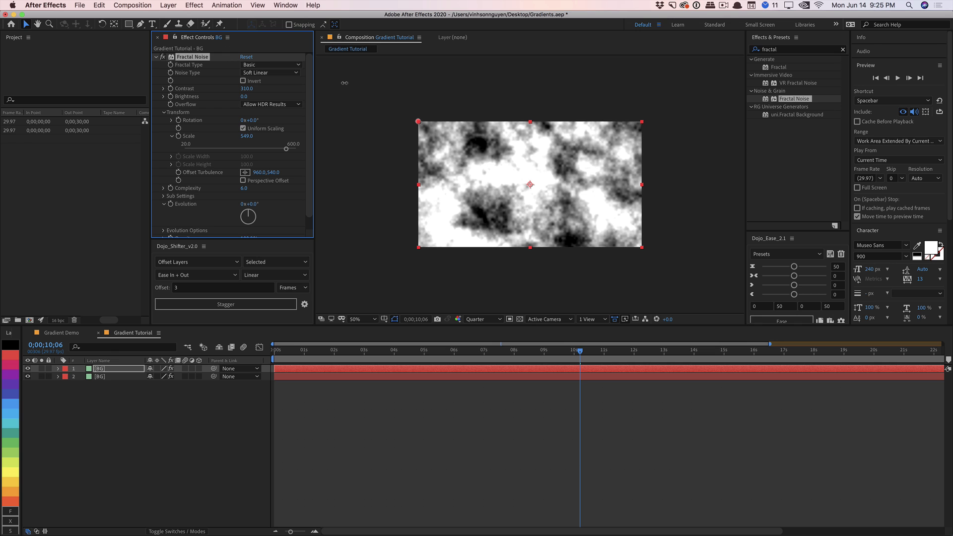
{"action": "mouse_move", "coordinate": [244, 94]}
{"action": "left_mouse_down"}
{"action": "mouse_move", "coordinate": [219, 96]}
{"action": "mouse_move", "coordinate": [226, 93]}
{"action": "left_mouse_up"}
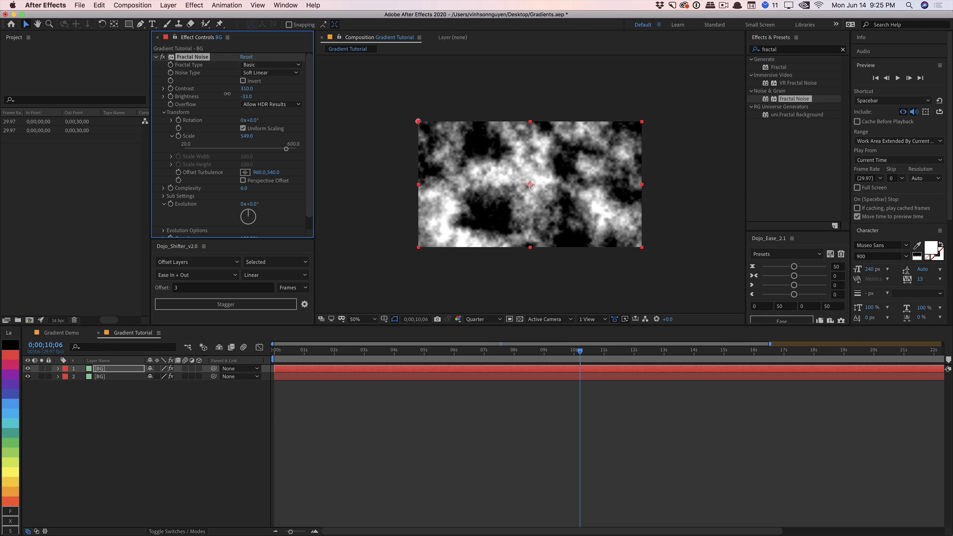
- Try the Smeary fractal type and the Spline noise type, and set the noise type to Linear
{"action": "left_click", "coordinate": [275, 65]}
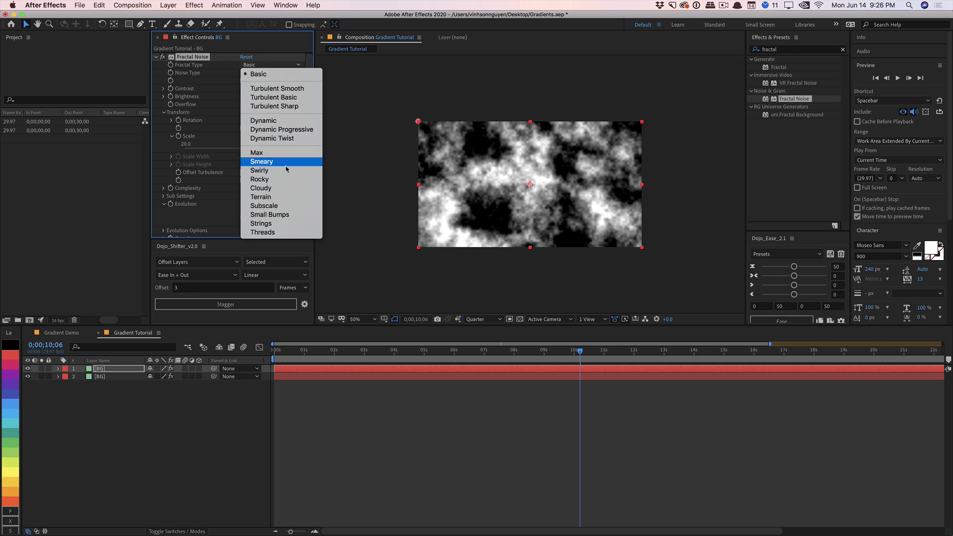
{"action": "left_click", "coordinate": [261, 161]}
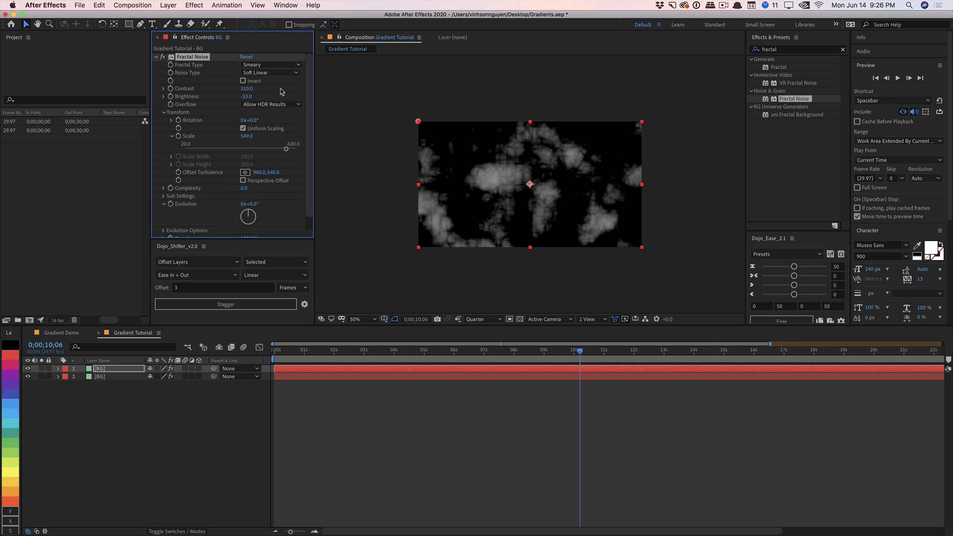
{"action": "left_click", "coordinate": [272, 72]}
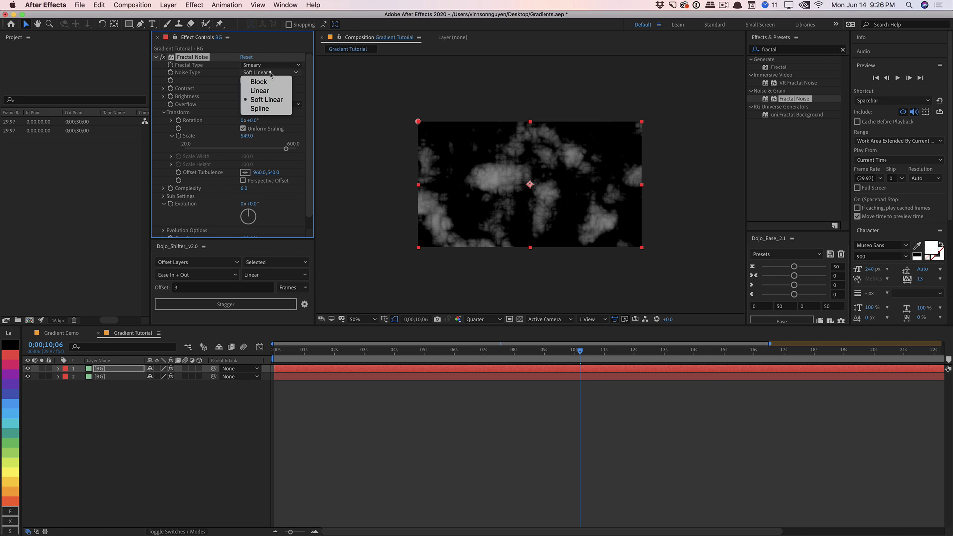
{"action": "left_click", "coordinate": [272, 108]}
{"action": "left_click", "coordinate": [272, 72]}
{"action": "left_click", "coordinate": [263, 91]}
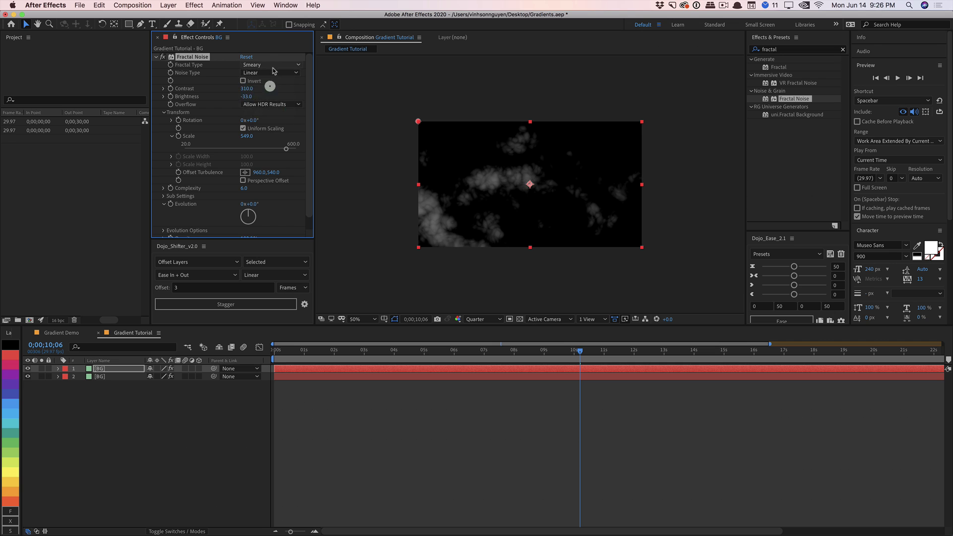
- Try the Rocky fractal type and set the Fractal Noise to Turbulent Smooth instead
{"action": "left_click", "coordinate": [272, 67]}
{"action": "left_click", "coordinate": [281, 177]}
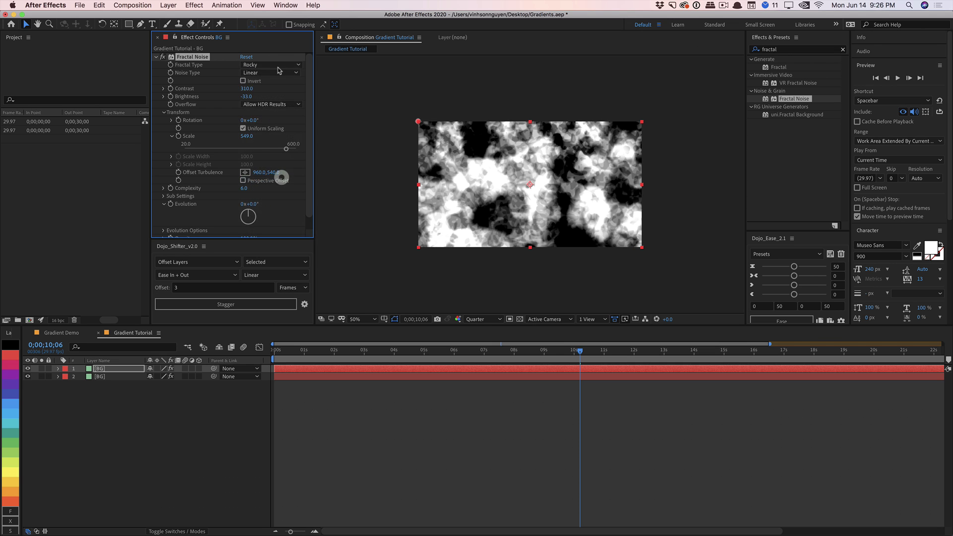
{"action": "left_click", "coordinate": [277, 66]}
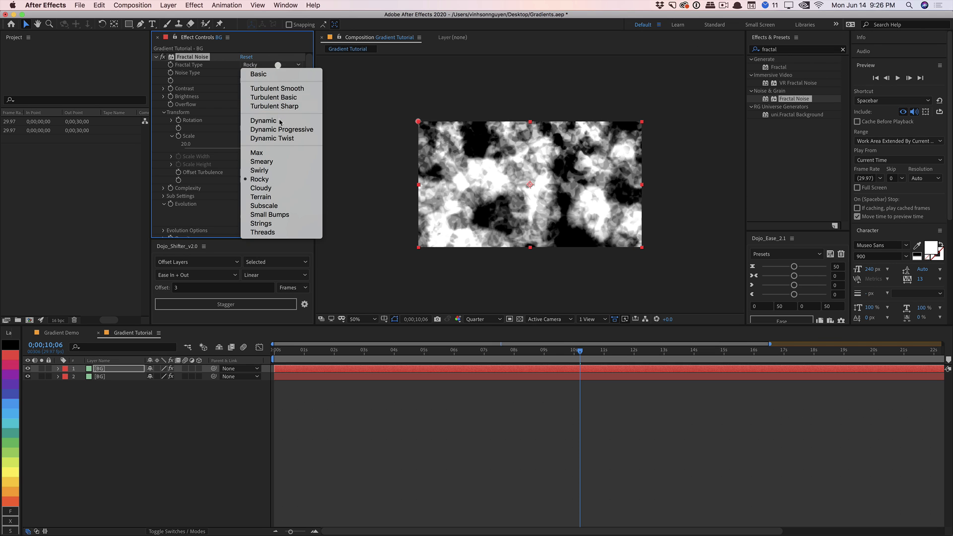
{"action": "left_click", "coordinate": [281, 88]}
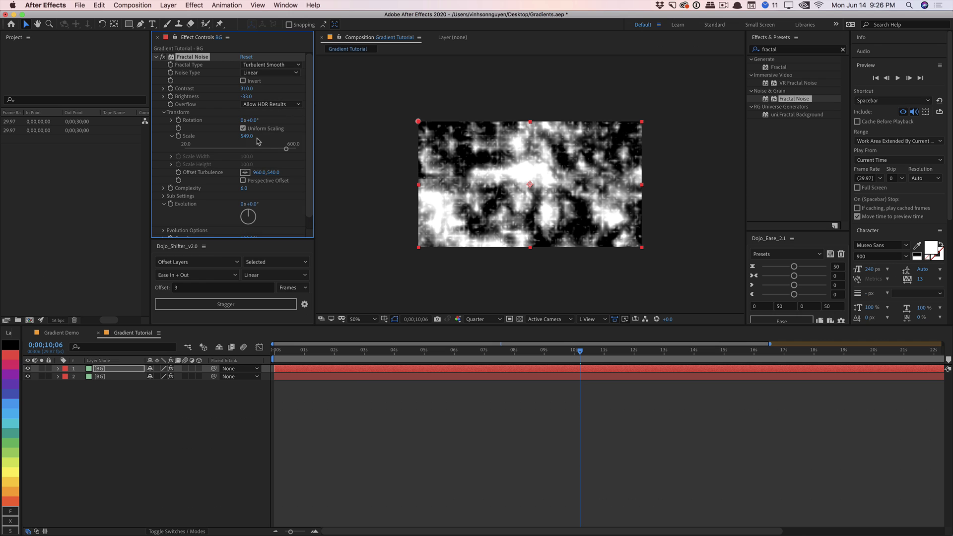
- Enlarge the Fractal Noise scale to 788 and reduce its complexity to 3.8
{"action": "left_click_drag", "start_coordinate": [251, 138], "coordinate": [341, 116]}
{"action": "left_click_drag", "start_coordinate": [244, 188], "coordinate": [148, 196]}
{"action": "scroll", "coordinate": [305, 207], "scroll_direction": "down", "scroll_amount": 2}
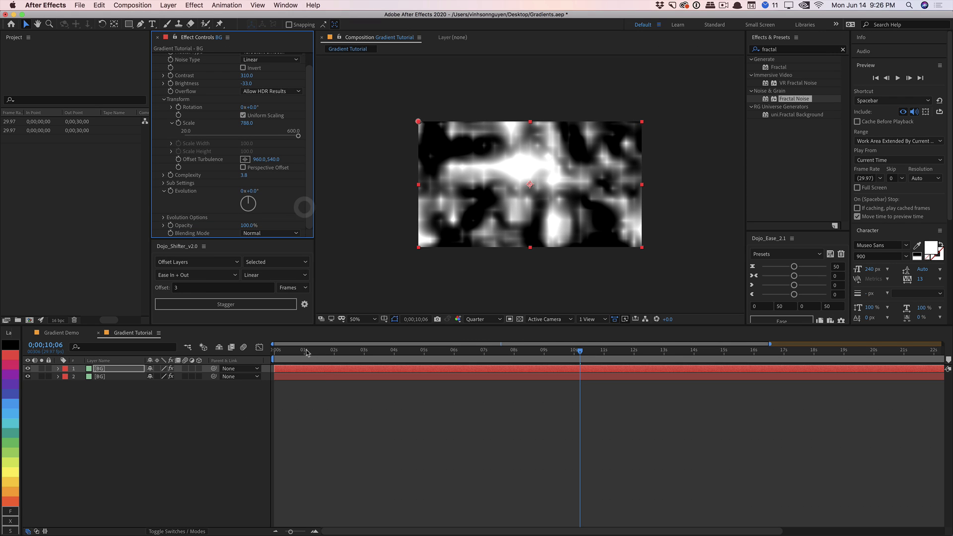
- Add the expression time*40 to the Fractal Noise Evolution and preview the motion up to about 9 seconds
{"action": "left_click", "coordinate": [325, 350]}
{"action": "key", "text": "space"}
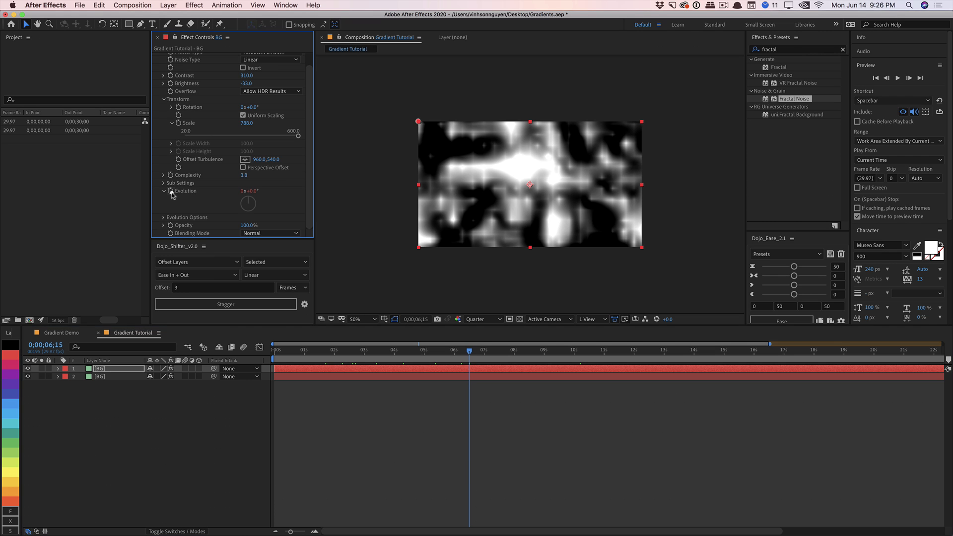
{"action": "left_click", "coordinate": [171, 192], "text": "alt"}
{"action": "type", "text": "time*40"}
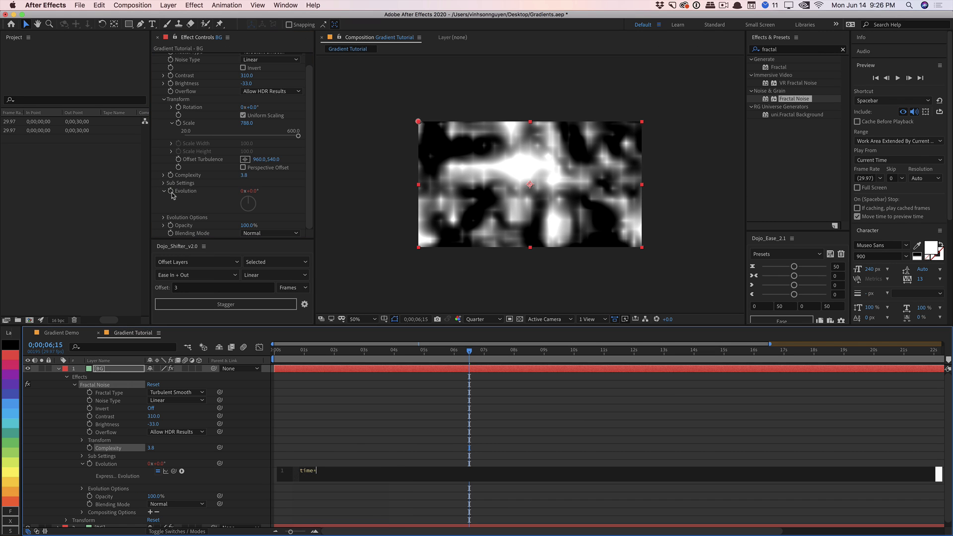
{"action": "left_click", "coordinate": [93, 191]}
{"action": "left_click_drag", "start_coordinate": [333, 346], "coordinate": [545, 338]}
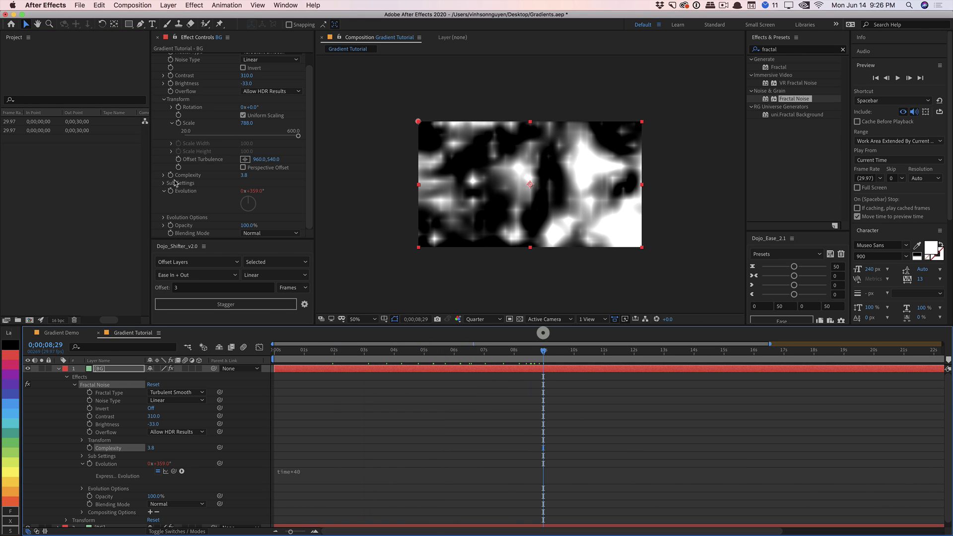
- Keyframe Offset Turbulence from 960, 540 at the start of the timeline to 1800, 540 at 0;00;05;01
{"action": "left_click_drag", "start_coordinate": [289, 351], "coordinate": [274, 351]}
{"action": "left_click", "coordinate": [178, 159]}
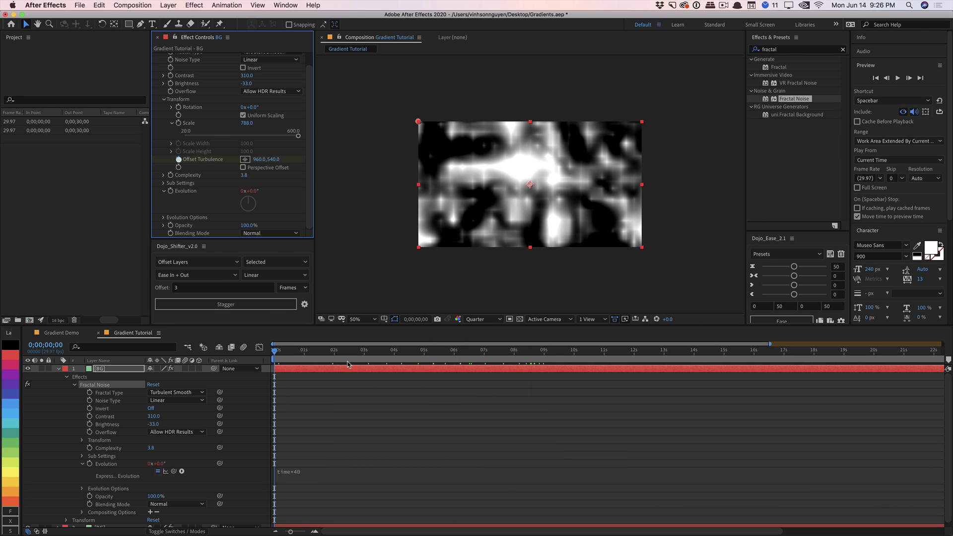
{"action": "left_click", "coordinate": [425, 351]}
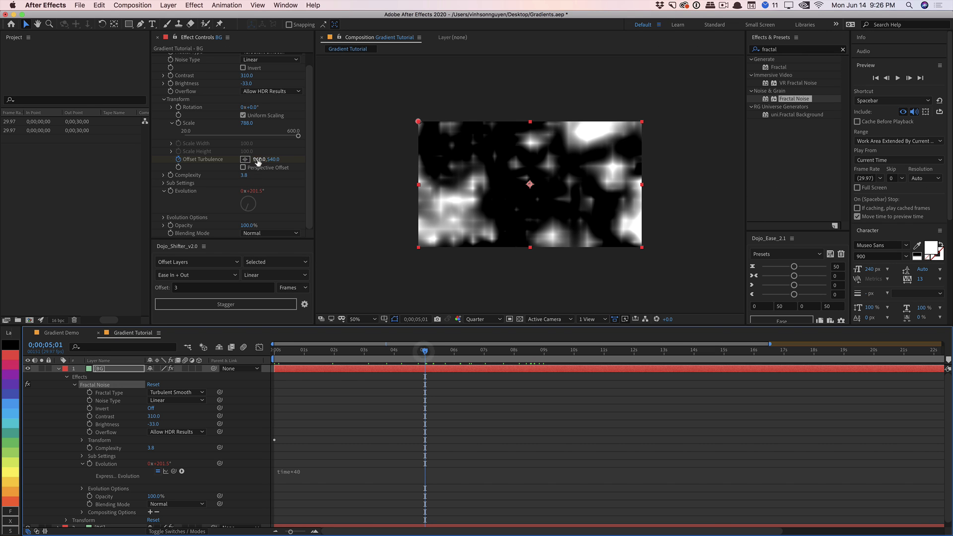
{"action": "left_click_drag", "start_coordinate": [255, 159], "coordinate": [401, 311]}
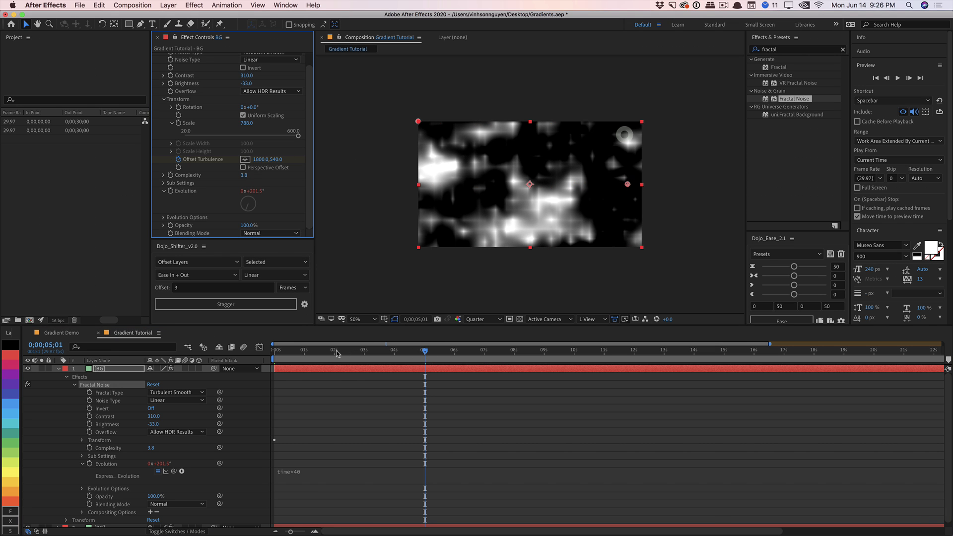
{"action": "mouse_move", "coordinate": [425, 350]}
{"action": "left_mouse_down"}
{"action": "mouse_move", "coordinate": [379, 350]}
{"action": "mouse_move", "coordinate": [422, 350]}
{"action": "left_mouse_up"}
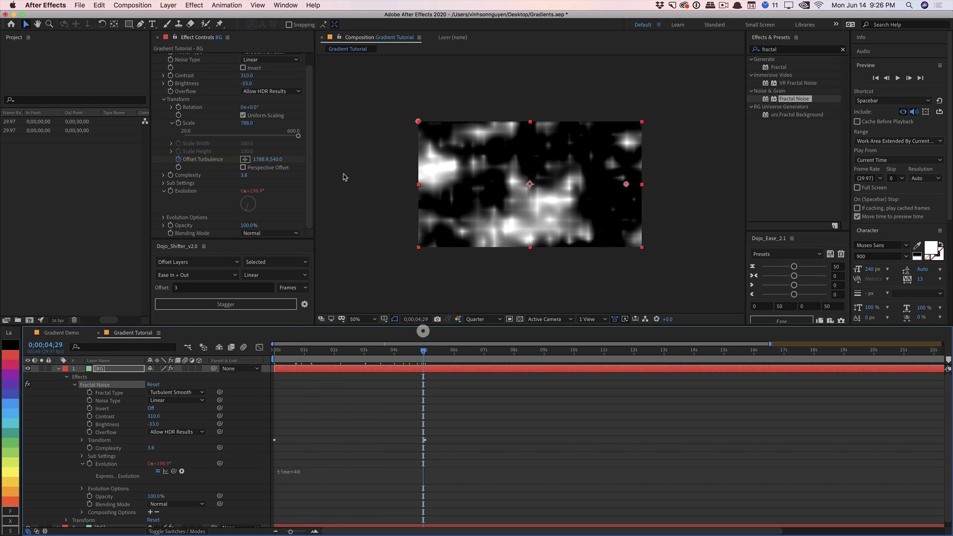
- Set the Fractal Noise contrast to 365 and brightness to -19
{"action": "left_click_drag", "start_coordinate": [308, 196], "coordinate": [311, 119]}
{"action": "mouse_move", "coordinate": [245, 88]}
{"action": "left_mouse_down"}
{"action": "mouse_move", "coordinate": [272, 88]}
{"action": "mouse_move", "coordinate": [254, 96]}
{"action": "left_mouse_up"}
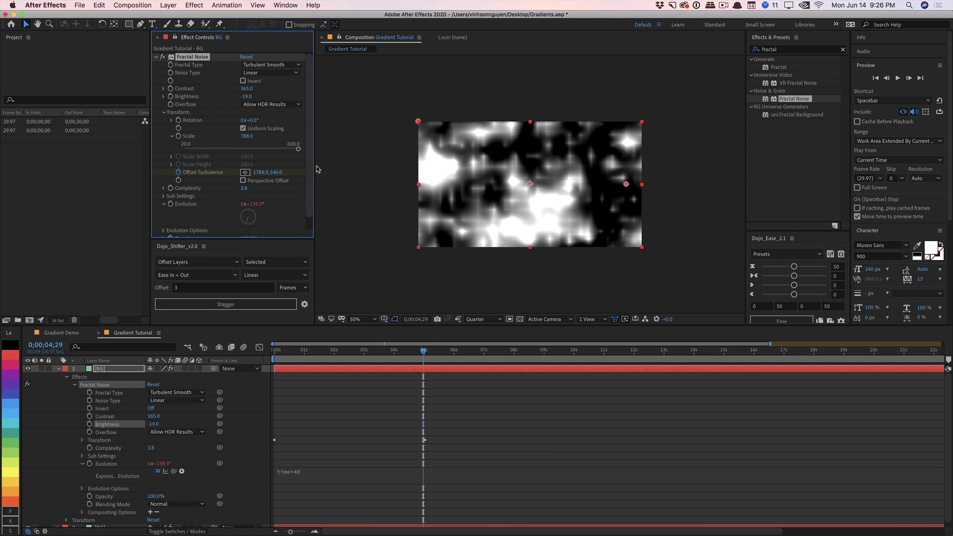
- Collapse Fractal Noise, apply the Colorama effect to the BG solid, and expand Colorama's Input Phase settings
{"action": "left_click", "coordinate": [156, 57]}
{"action": "left_click", "coordinate": [818, 52]}
{"action": "key", "text": "super+a"}
{"action": "type", "text": "colorama"}
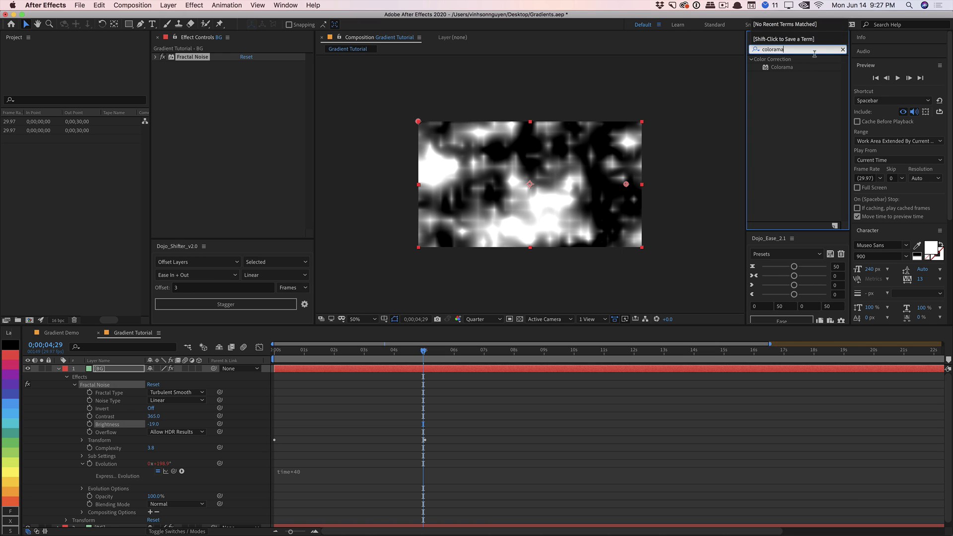
{"action": "left_click_drag", "start_coordinate": [785, 67], "coordinate": [263, 119]}
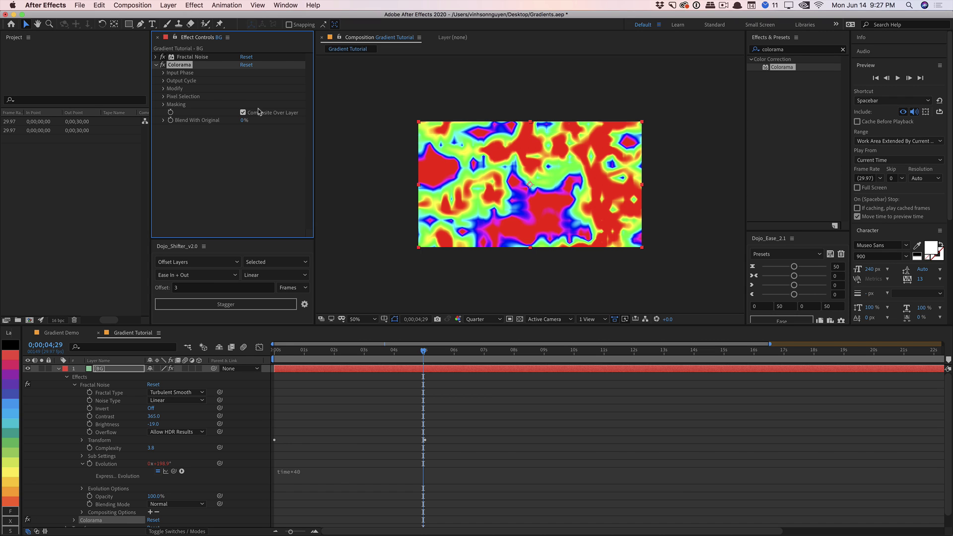
{"action": "left_click", "coordinate": [163, 73]}
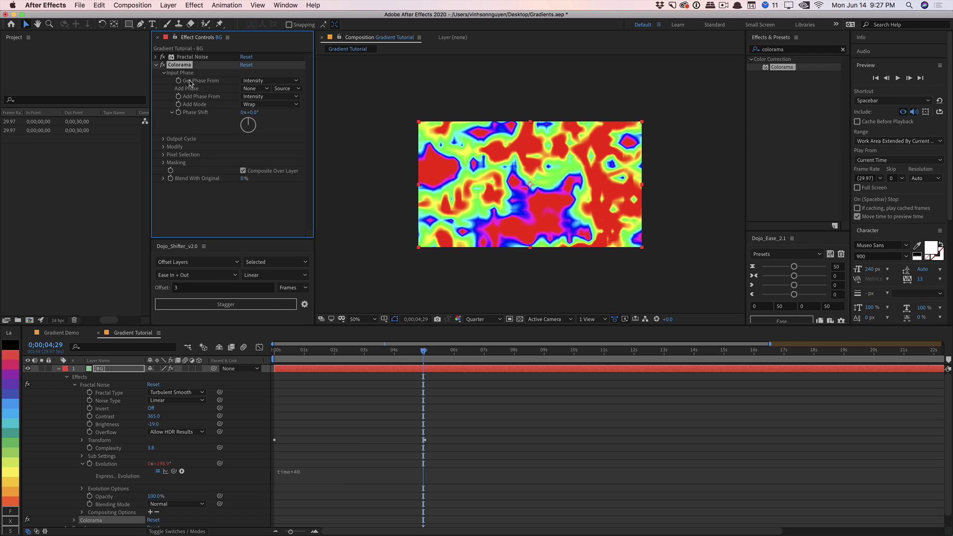
- Expand Colorama's Output Cycle, try the Carribean, Deep Ocean, Horizon, Old Glory and RGB preset palettes, and choose Hue Cycle
{"action": "left_click", "coordinate": [163, 140]}
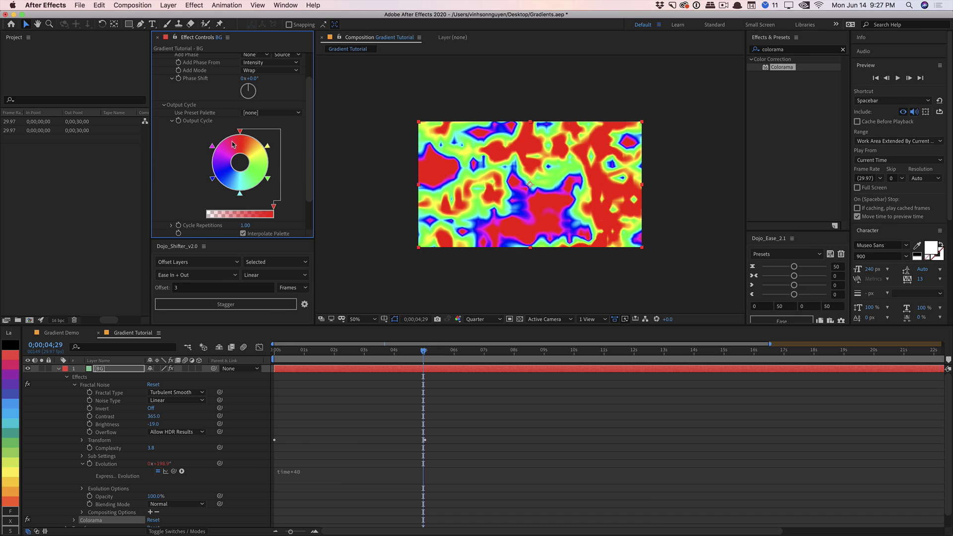
{"action": "left_click", "coordinate": [271, 113]}
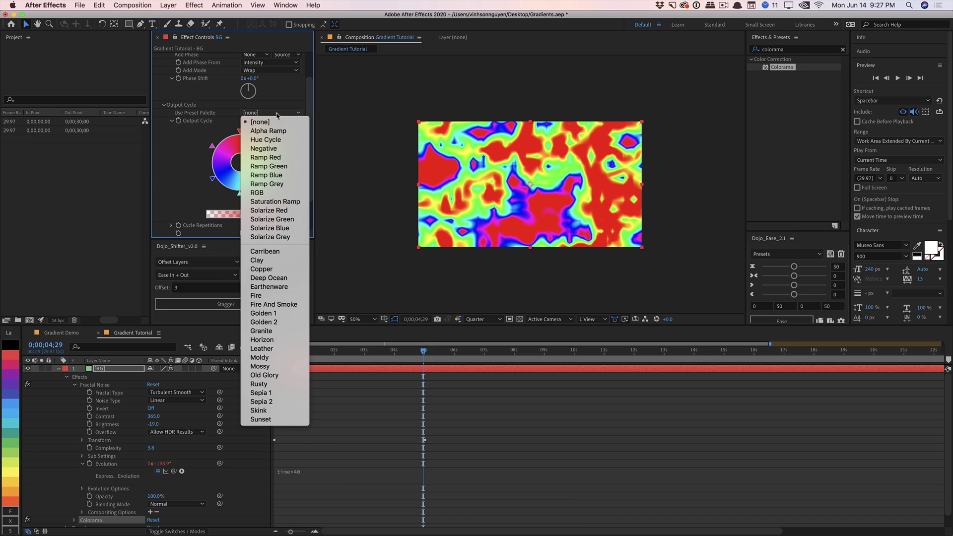
{"action": "left_click", "coordinate": [282, 250]}
{"action": "left_click", "coordinate": [280, 114]}
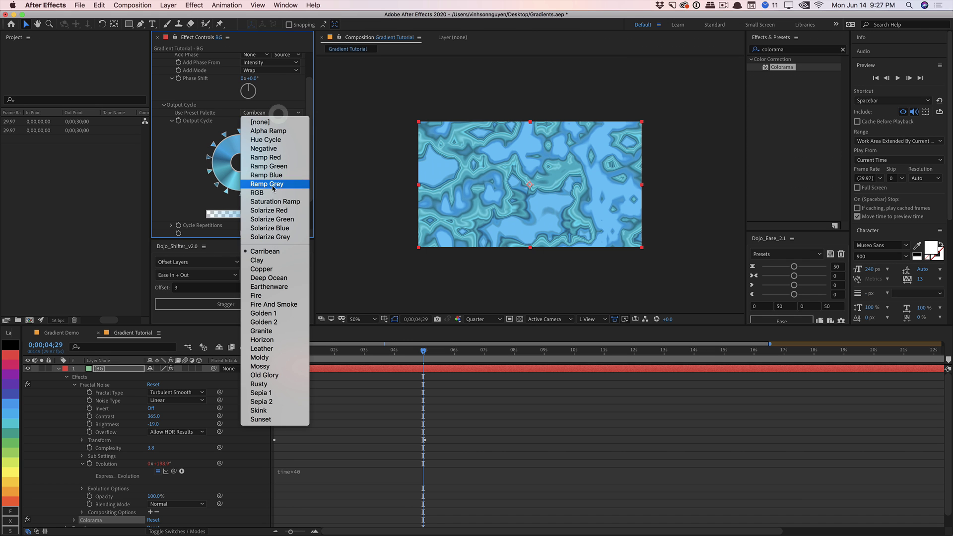
{"action": "left_click", "coordinate": [286, 281]}
{"action": "left_click", "coordinate": [270, 113]}
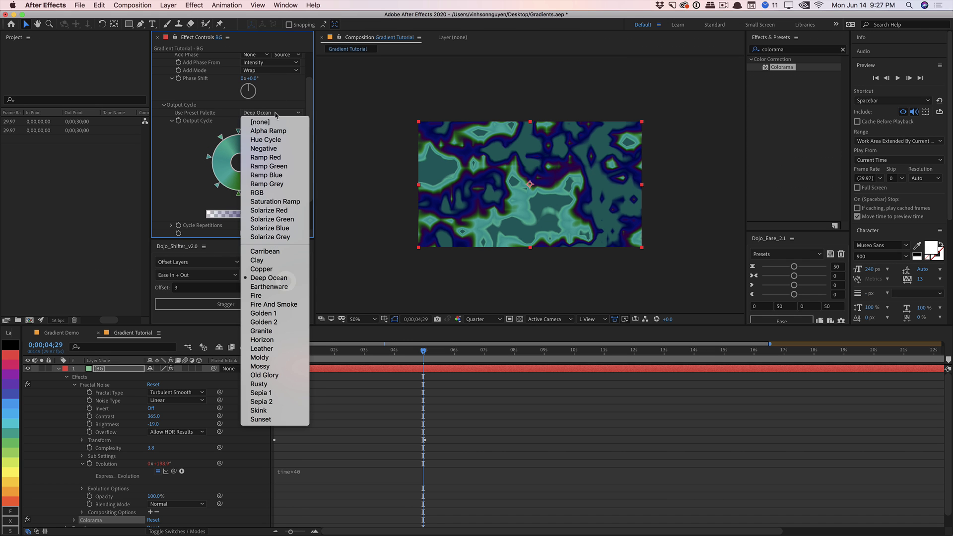
{"action": "left_click", "coordinate": [270, 340]}
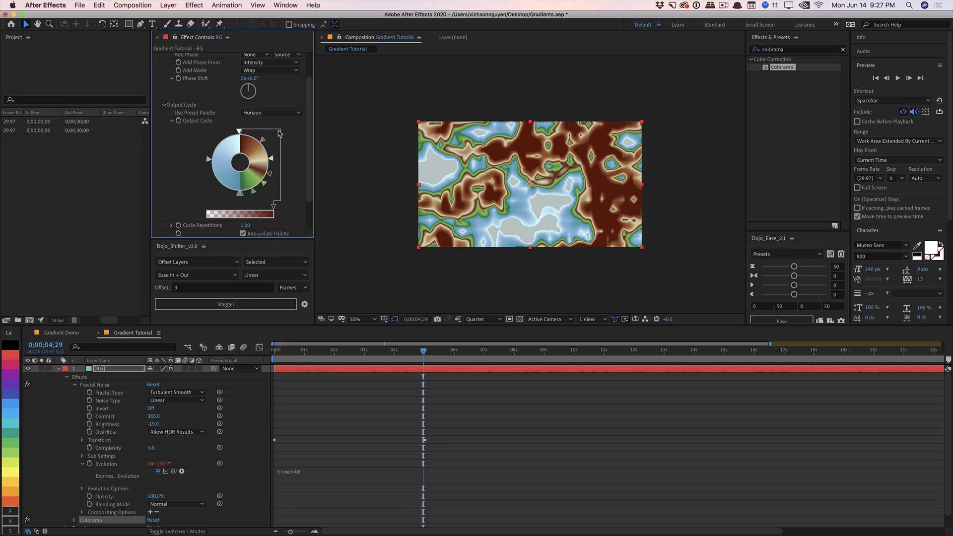
{"action": "left_click", "coordinate": [281, 114]}
{"action": "left_click", "coordinate": [277, 378]}
{"action": "left_click", "coordinate": [284, 114]}
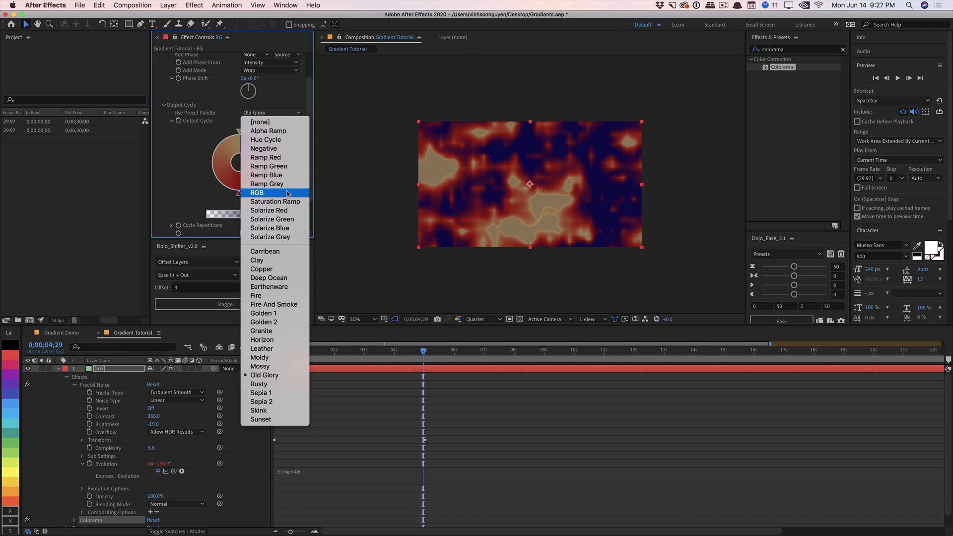
{"action": "left_click", "coordinate": [288, 193]}
{"action": "left_click", "coordinate": [283, 113]}
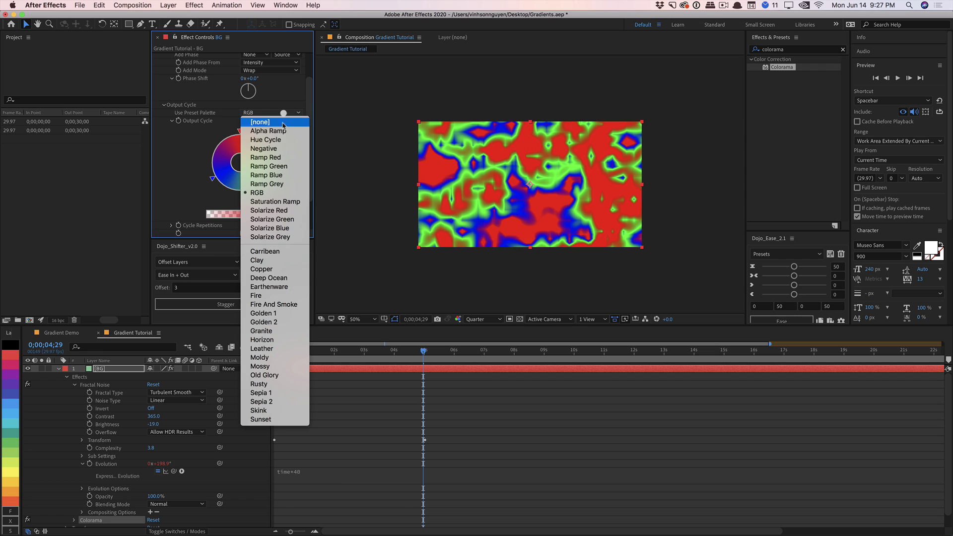
{"action": "left_click", "coordinate": [281, 140]}
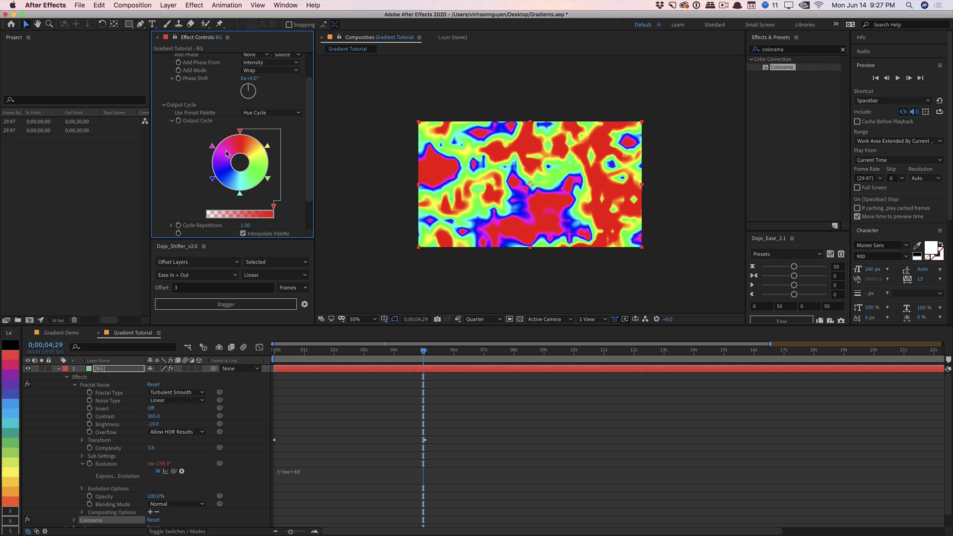
- Soften the Output Cycle colors, changing the magenta stop to light pink and the red stop to rose pink
{"action": "double_click", "coordinate": [211, 146]}
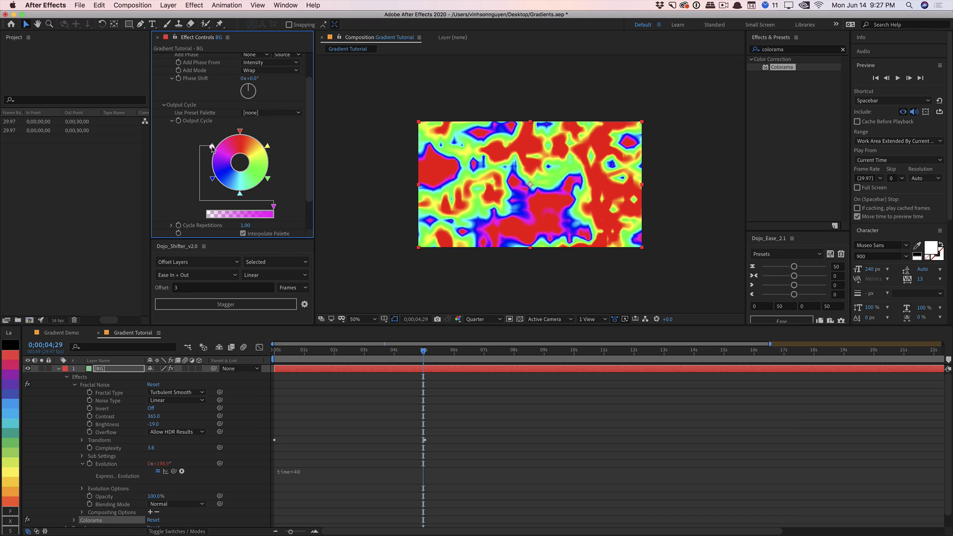
{"action": "left_click_drag", "start_coordinate": [514, 116], "coordinate": [388, 109]}
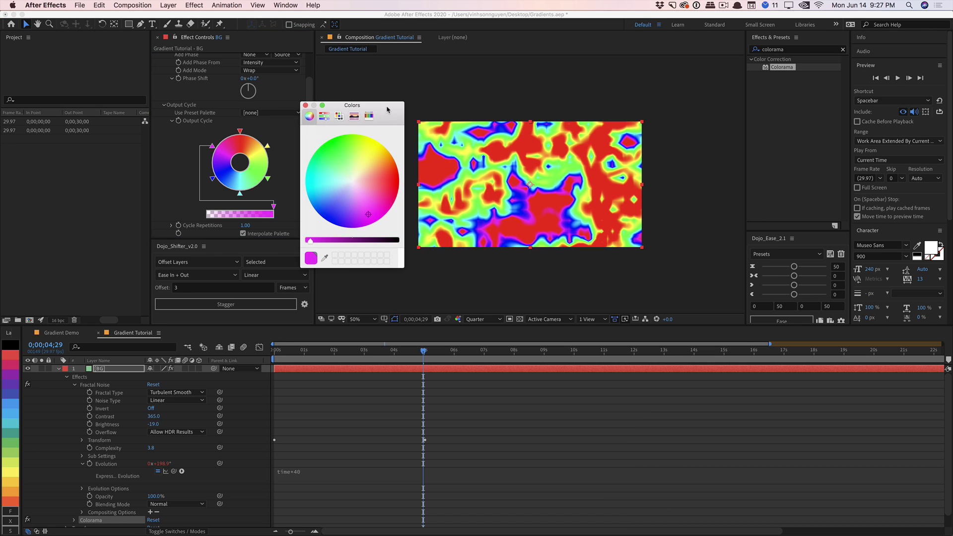
{"action": "left_click", "coordinate": [362, 201]}
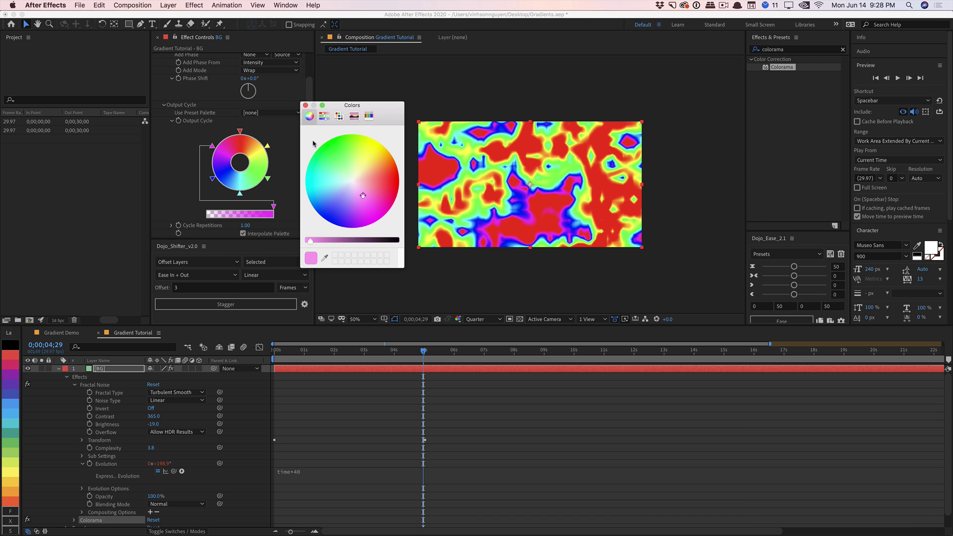
{"action": "left_click", "coordinate": [305, 105]}
{"action": "double_click", "coordinate": [240, 131]}
{"action": "left_click", "coordinate": [501, 178]}
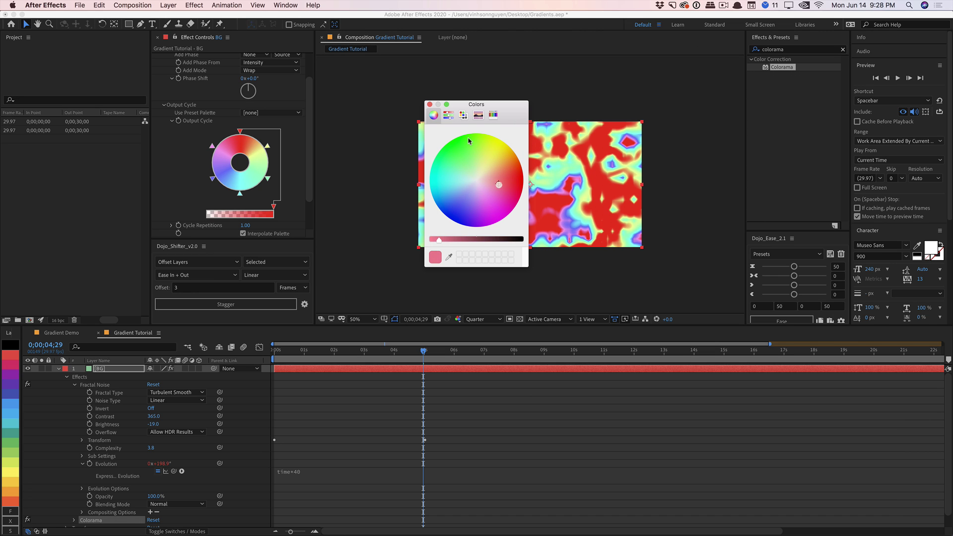
{"action": "left_click", "coordinate": [430, 104]}
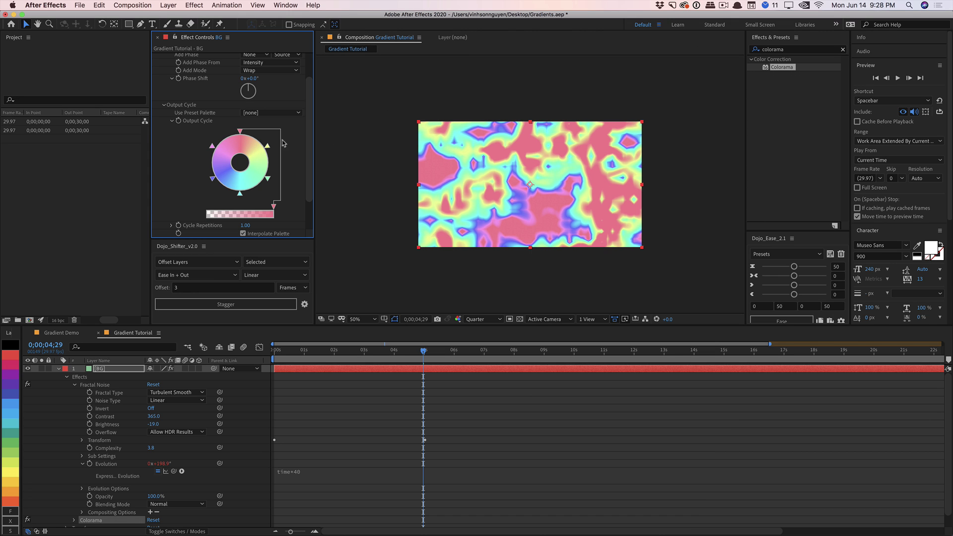
- Set Colorama's Cycle Repetitions to 2.20
{"action": "scroll", "coordinate": [310, 143], "scroll_direction": "down", "scroll_amount": 2}
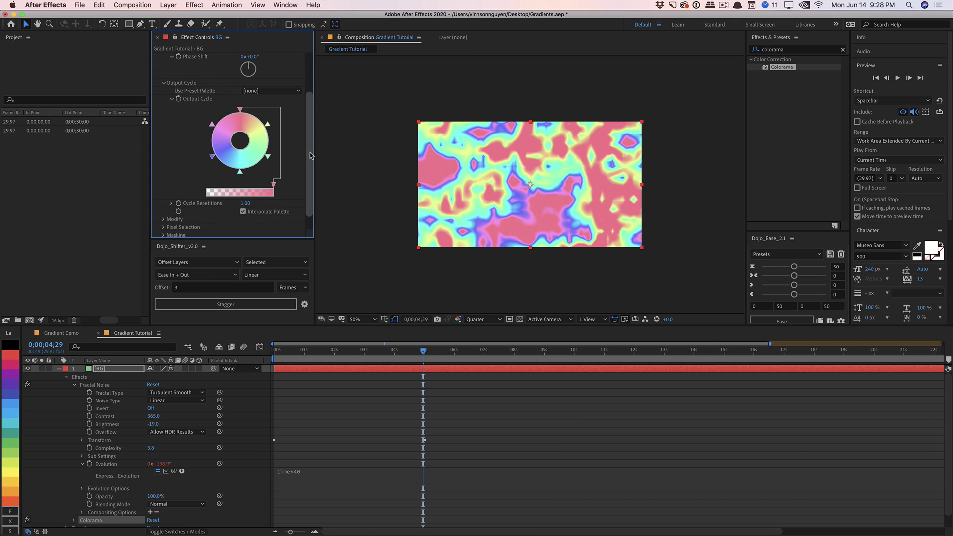
{"action": "scroll", "coordinate": [310, 155], "scroll_direction": "up", "scroll_amount": 1}
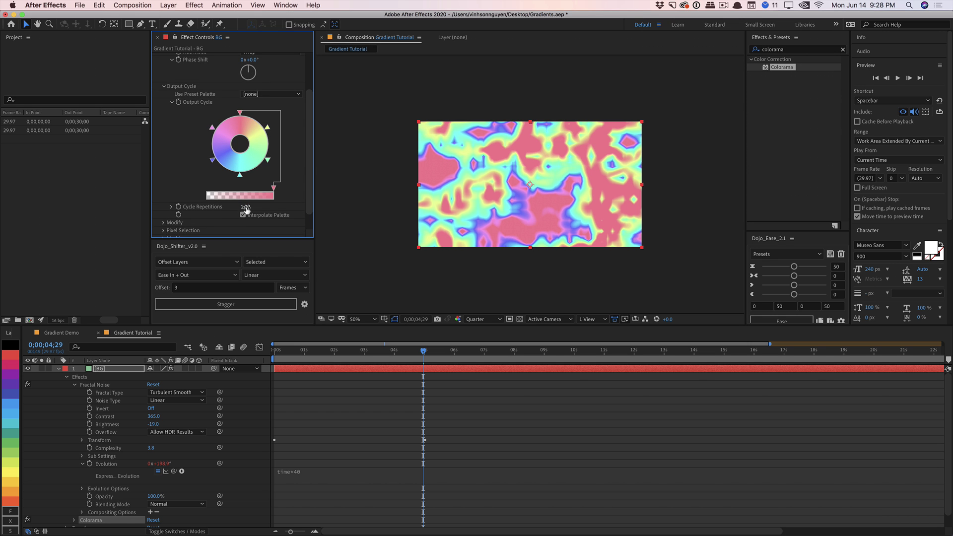
{"action": "left_click_drag", "start_coordinate": [249, 206], "coordinate": [251, 207]}
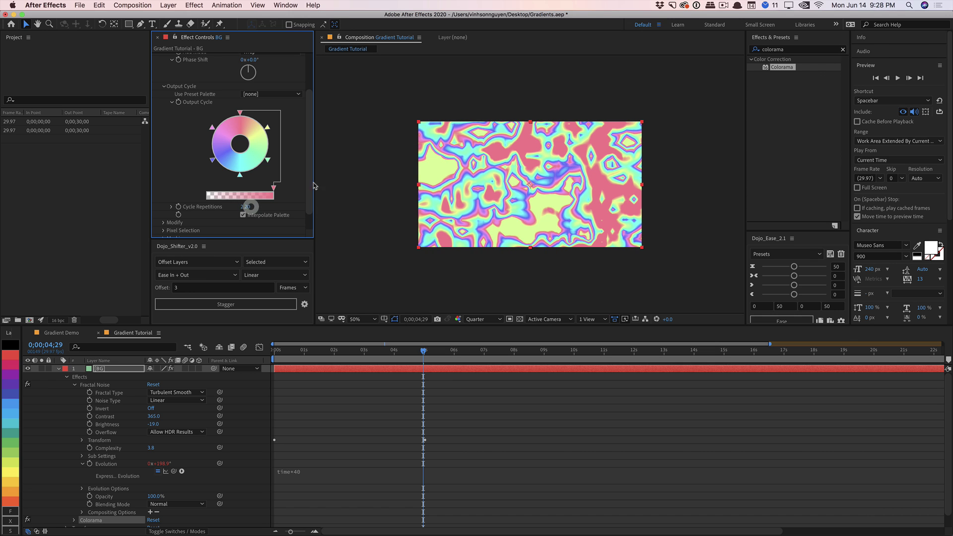
- Change the rose stop at the start of the Output Cycle to a slightly more saturated pinkish red
{"action": "scroll", "coordinate": [311, 178], "scroll_direction": "up", "scroll_amount": 2}
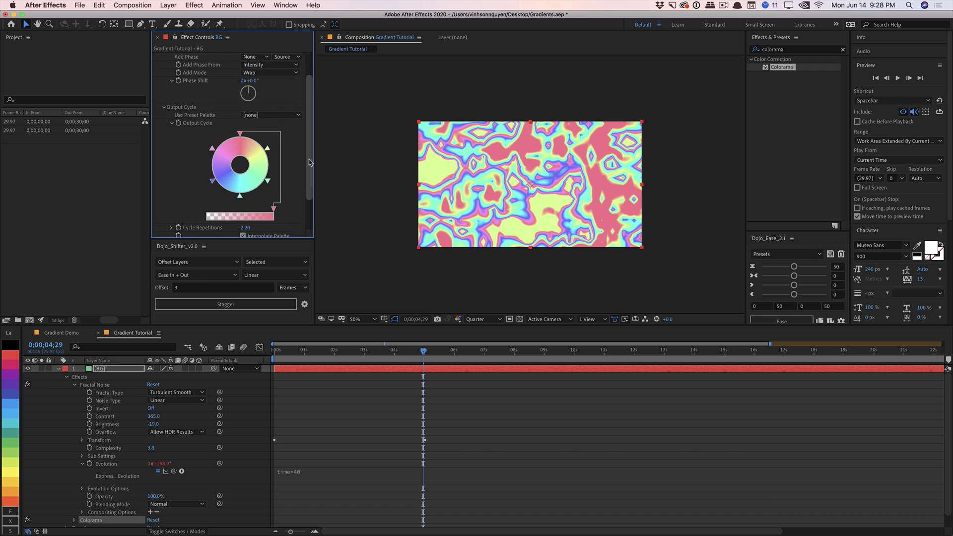
{"action": "double_click", "coordinate": [239, 136]}
{"action": "left_click_drag", "start_coordinate": [502, 181], "coordinate": [505, 184]}
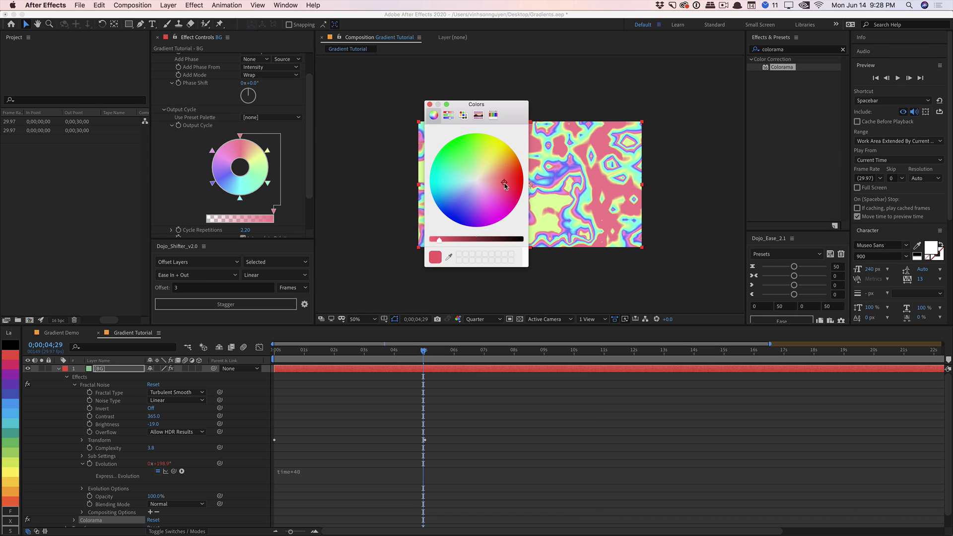
{"action": "left_click", "coordinate": [430, 104]}
- Apply Gaussian Blur to the BG layer below Colorama and set its Blurriness to 115.7
{"action": "left_click", "coordinate": [194, 5]}
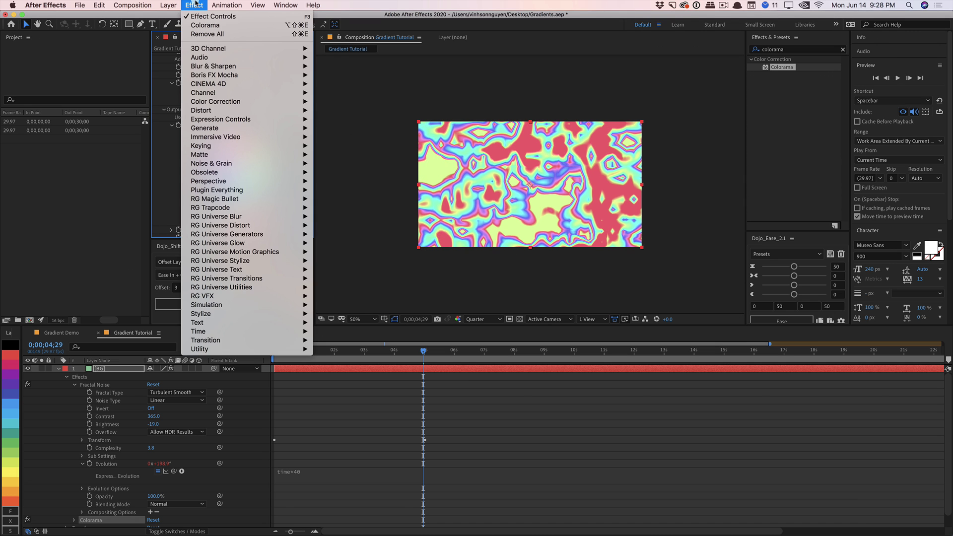
{"action": "left_click", "coordinate": [816, 48]}
{"action": "left_click", "coordinate": [843, 49]}
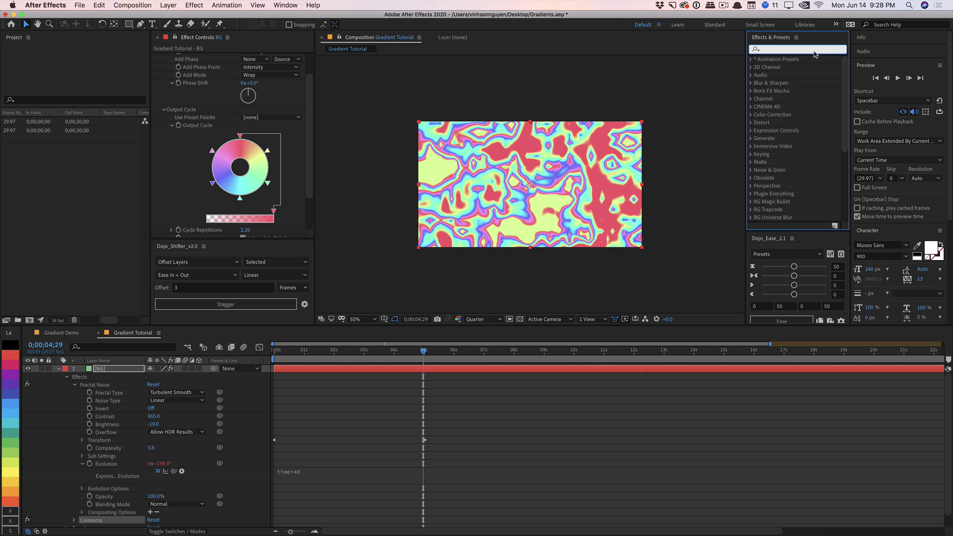
{"action": "type", "text": "gua"}
{"action": "key", "text": "BackSpace"}
{"action": "key", "text": "BackSpace"}
{"action": "type", "text": "a"}
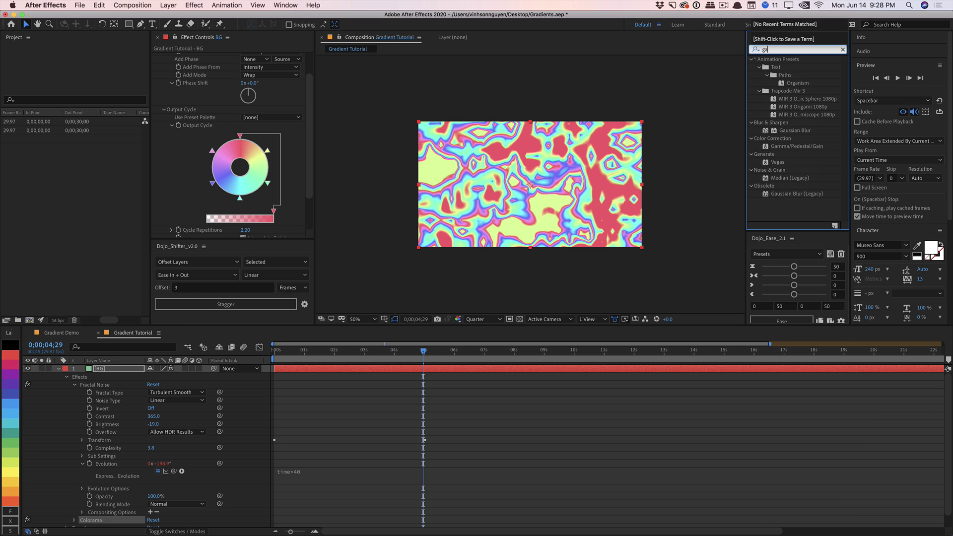
{"action": "left_click_drag", "start_coordinate": [794, 130], "coordinate": [219, 184]}
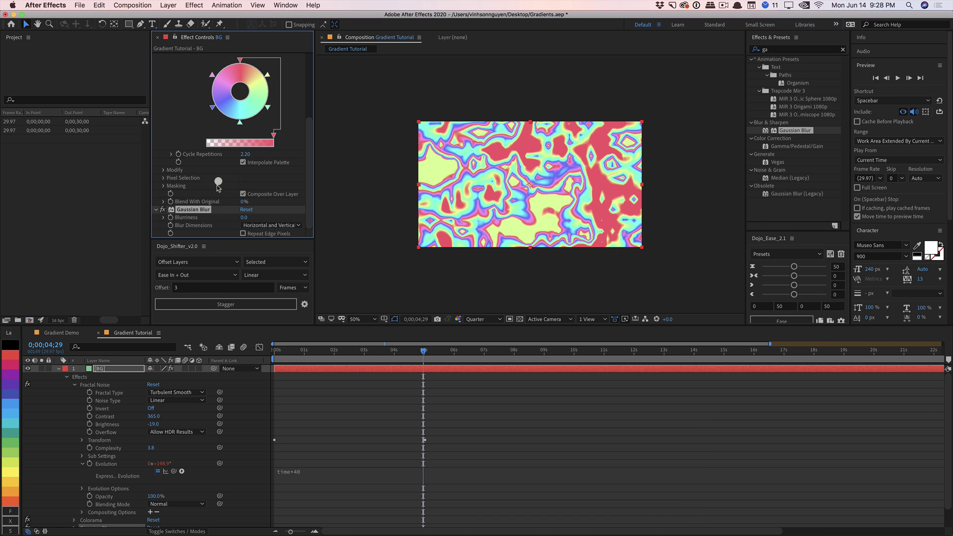
{"action": "left_click_drag", "start_coordinate": [343, 216], "coordinate": [747, 183]}
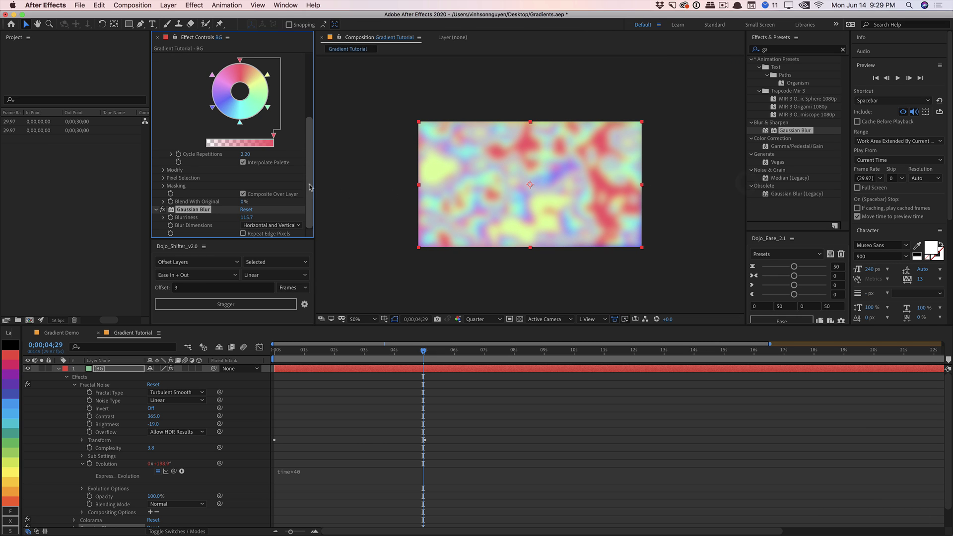
- Set Colorama's Cycle Repetitions to 1.00
{"action": "left_click_drag", "start_coordinate": [308, 196], "coordinate": [308, 160]}
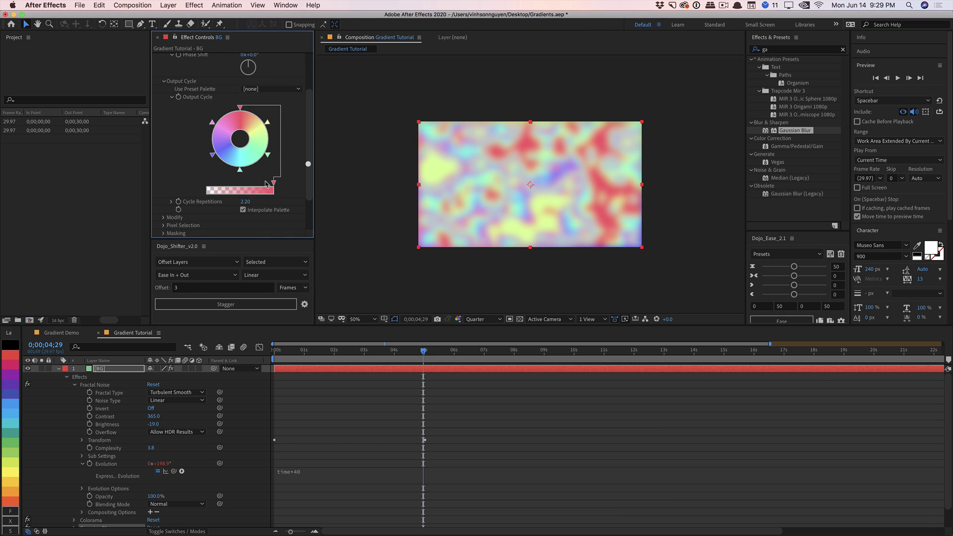
{"action": "type", "text": "1"}
{"action": "key", "text": "Return"}
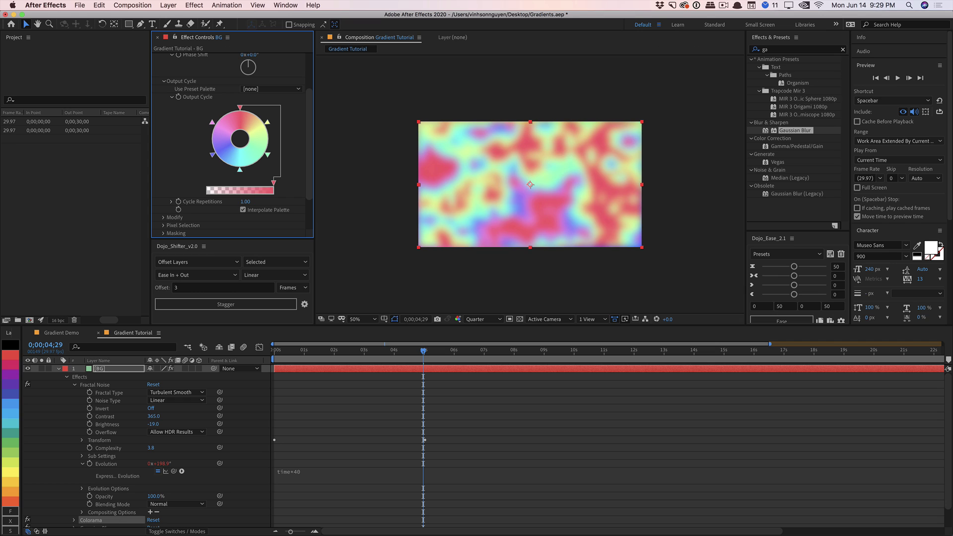
- Expand Fractal Noise, greatly enlarge its Scale for bigger color areas, and set Complexity to 2.9
{"action": "left_click_drag", "start_coordinate": [309, 154], "coordinate": [305, 120]}
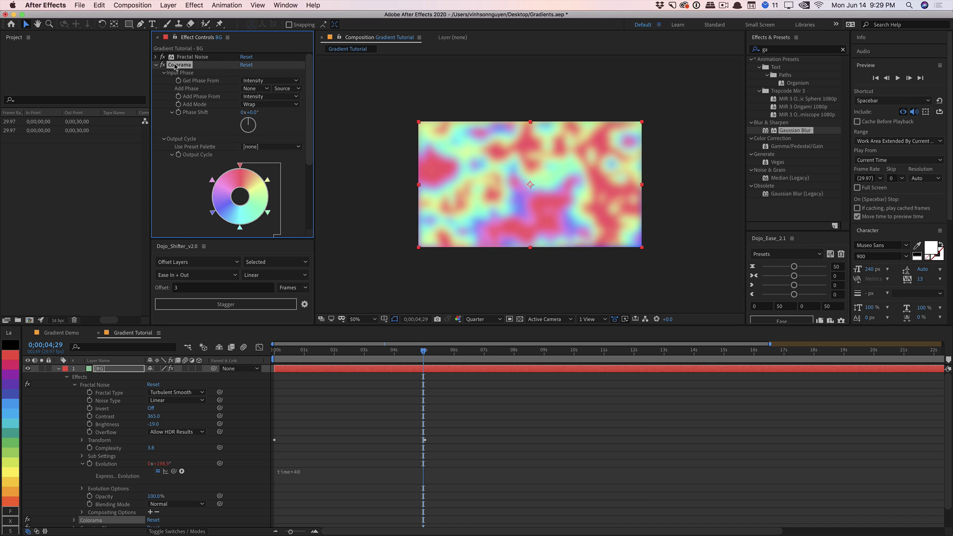
{"action": "left_click", "coordinate": [156, 57]}
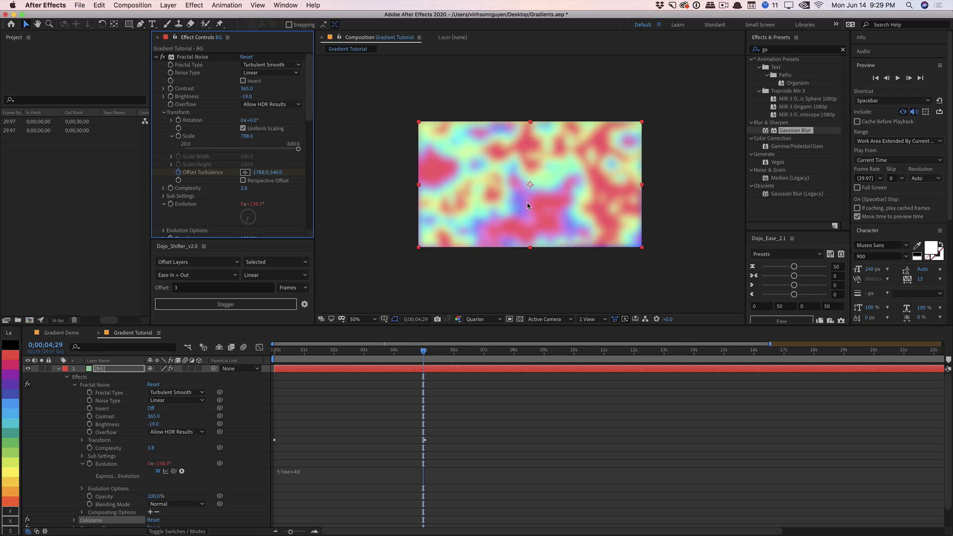
{"action": "left_click_drag", "start_coordinate": [246, 136], "coordinate": [551, 128]}
{"action": "scroll", "coordinate": [251, 145], "scroll_direction": "down", "scroll_amount": 4}
{"action": "left_click_drag", "start_coordinate": [244, 100], "coordinate": [204, 101]}
- Reposition the blue, cyan, green, yellow and red stops around Colorama's Output Cycle wheel
{"action": "scroll", "coordinate": [312, 144], "scroll_direction": "down", "scroll_amount": 4}
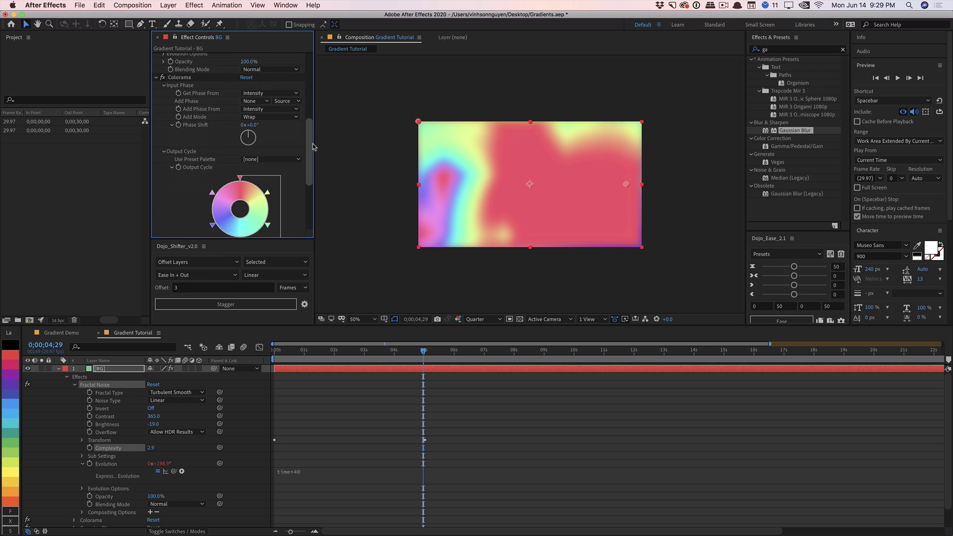
{"action": "scroll", "coordinate": [314, 145], "scroll_direction": "down", "scroll_amount": 2}
{"action": "left_click", "coordinate": [209, 186]}
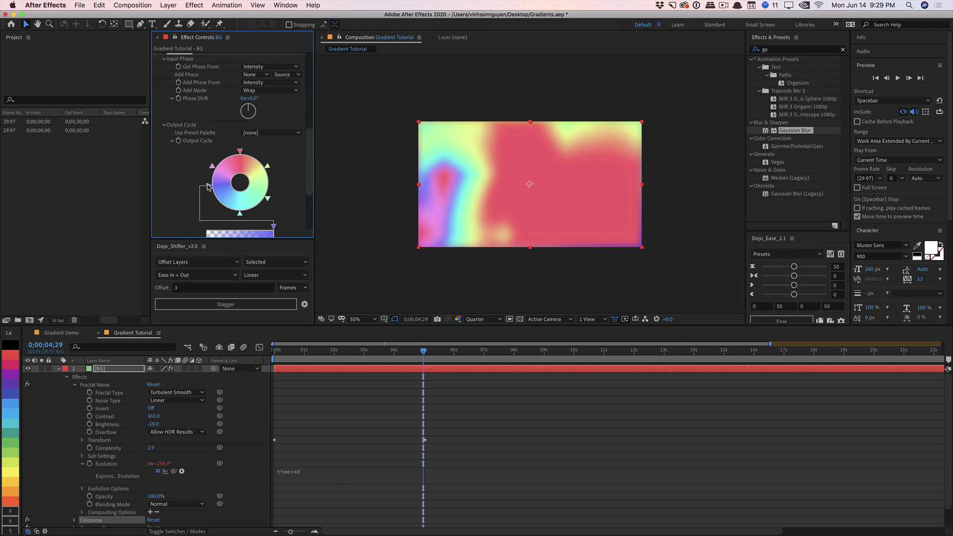
{"action": "left_click_drag", "start_coordinate": [209, 186], "coordinate": [261, 208]}
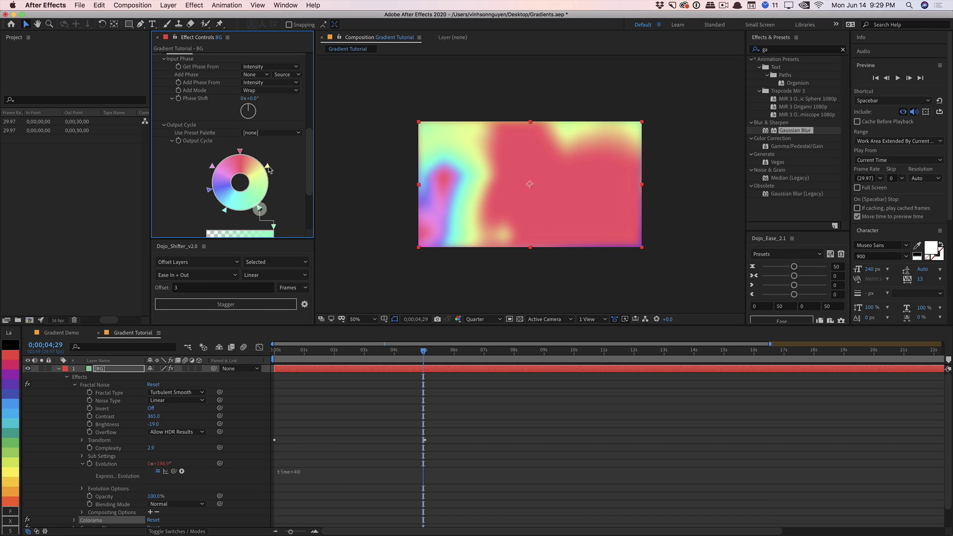
{"action": "mouse_move", "coordinate": [269, 170]}
{"action": "left_mouse_down"}
{"action": "mouse_move", "coordinate": [281, 195]}
{"action": "mouse_move", "coordinate": [259, 158]}
{"action": "mouse_move", "coordinate": [240, 149]}
{"action": "left_mouse_up"}
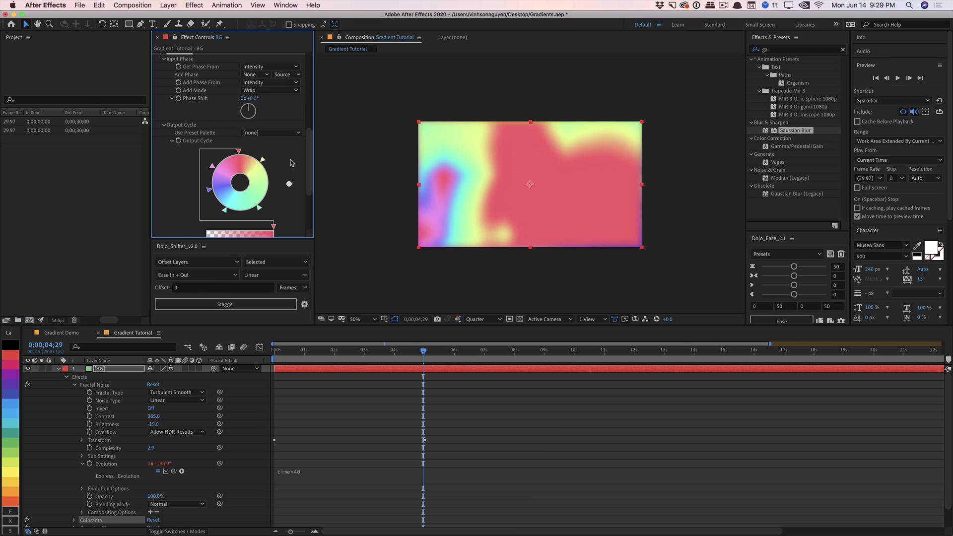
- Enable Repeat Edge Pixels on Gaussian Blur and set its Blurriness to 369.7
{"action": "left_click_drag", "start_coordinate": [309, 169], "coordinate": [311, 204]}
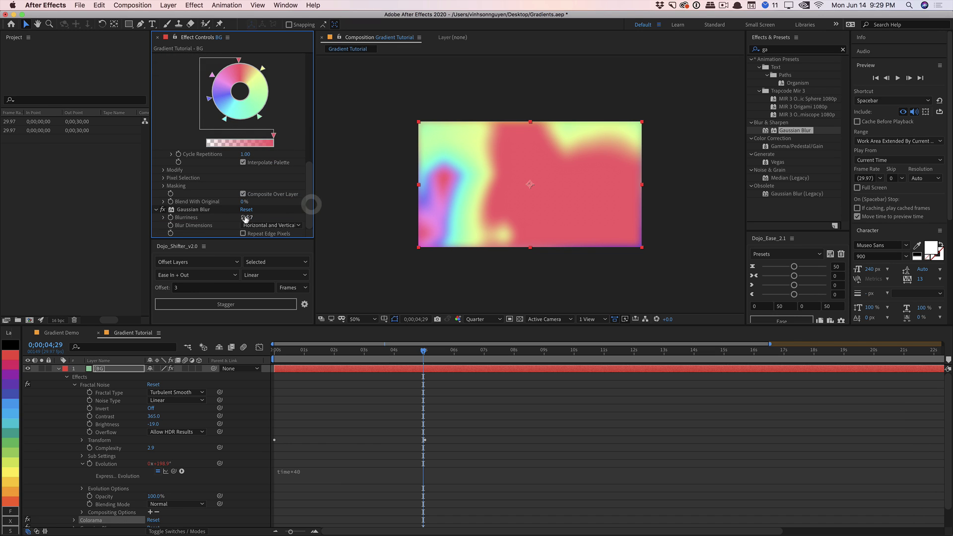
{"action": "left_click", "coordinate": [243, 234]}
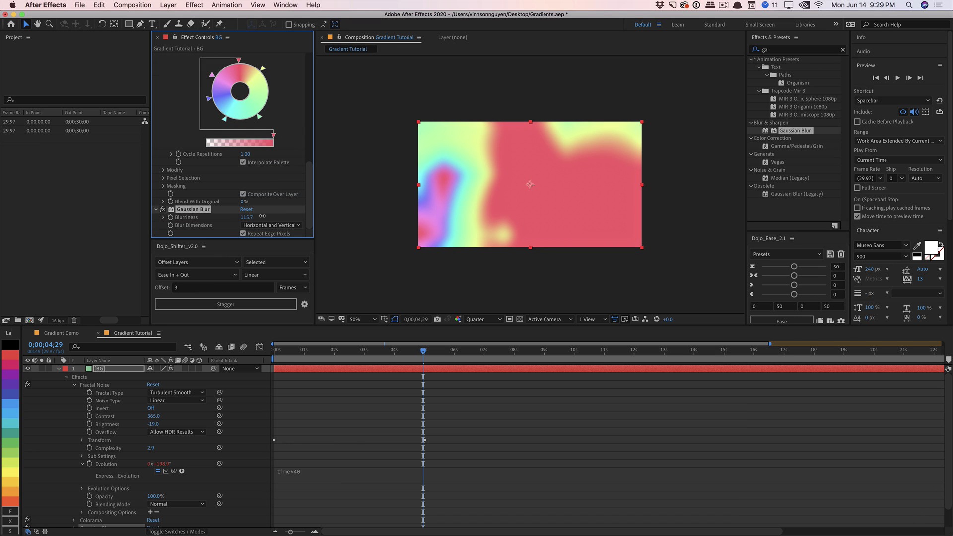
{"action": "left_click_drag", "start_coordinate": [262, 217], "coordinate": [513, 201]}
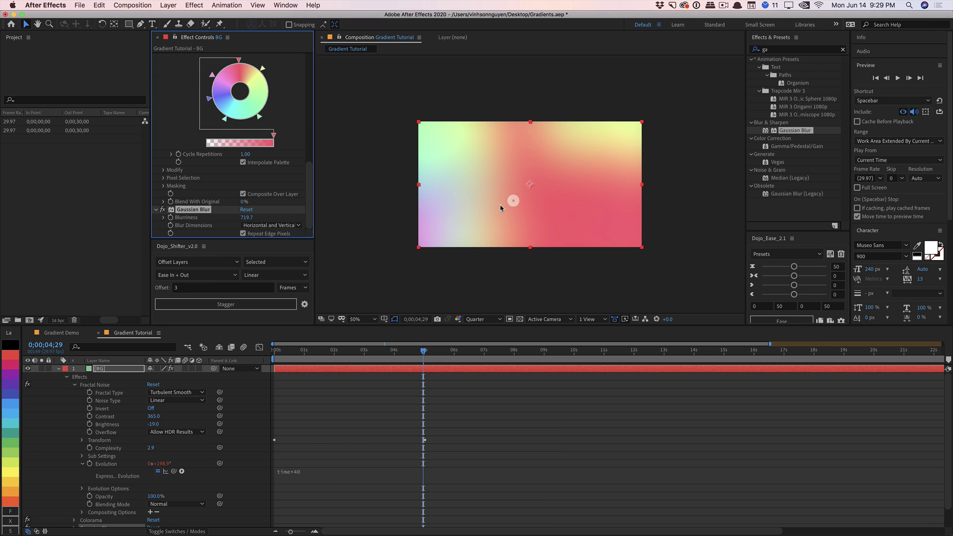
{"action": "left_click_drag", "start_coordinate": [242, 219], "coordinate": [70, 227]}
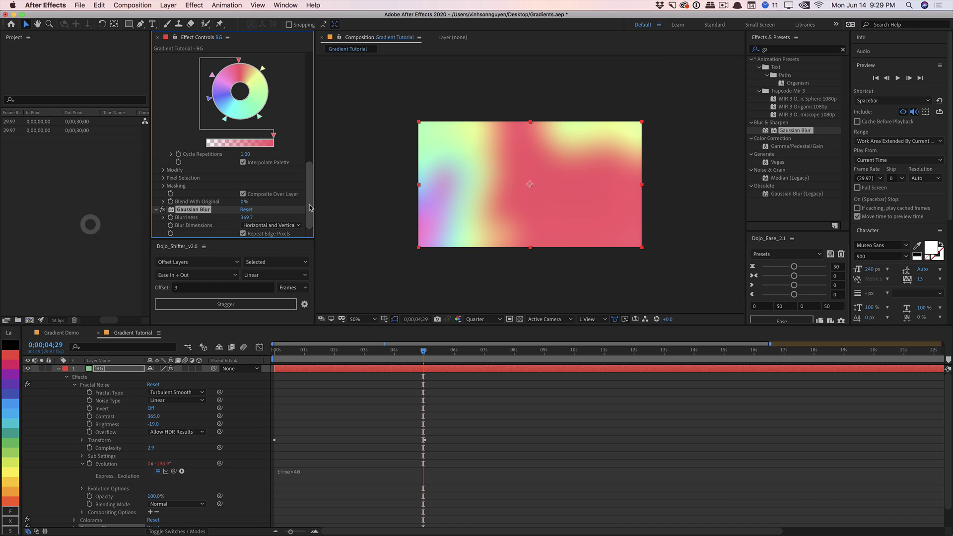
- At 0;00;02;12, set Fractal Noise's Offset Turbulence to 2487.5, 540.0
{"action": "scroll", "coordinate": [310, 208], "scroll_direction": "up", "scroll_amount": 1}
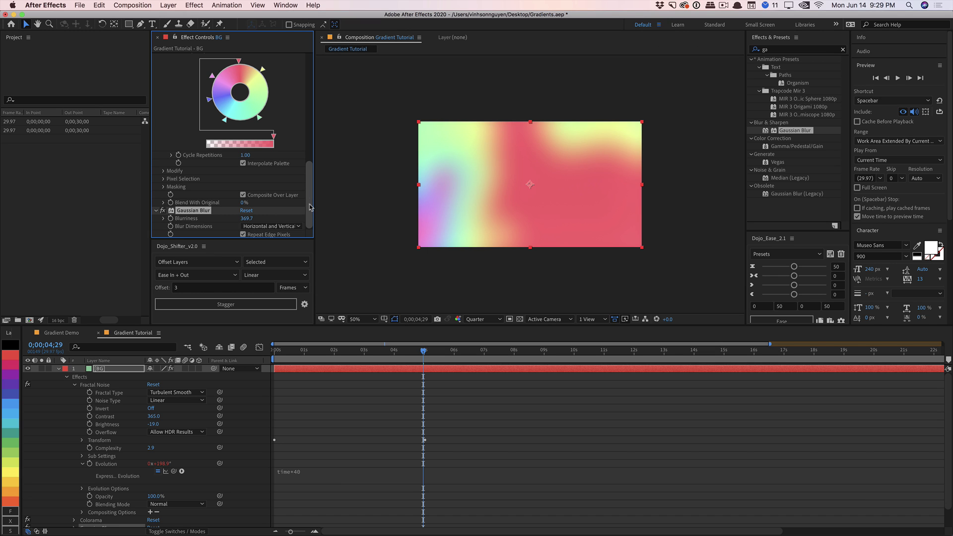
{"action": "left_click_drag", "start_coordinate": [310, 207], "coordinate": [306, 79]}
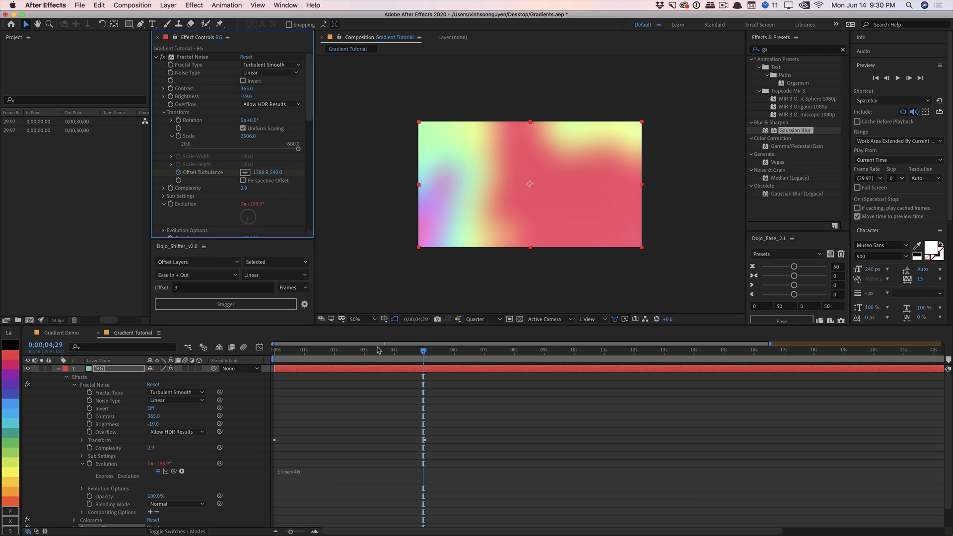
{"action": "left_click", "coordinate": [347, 350]}
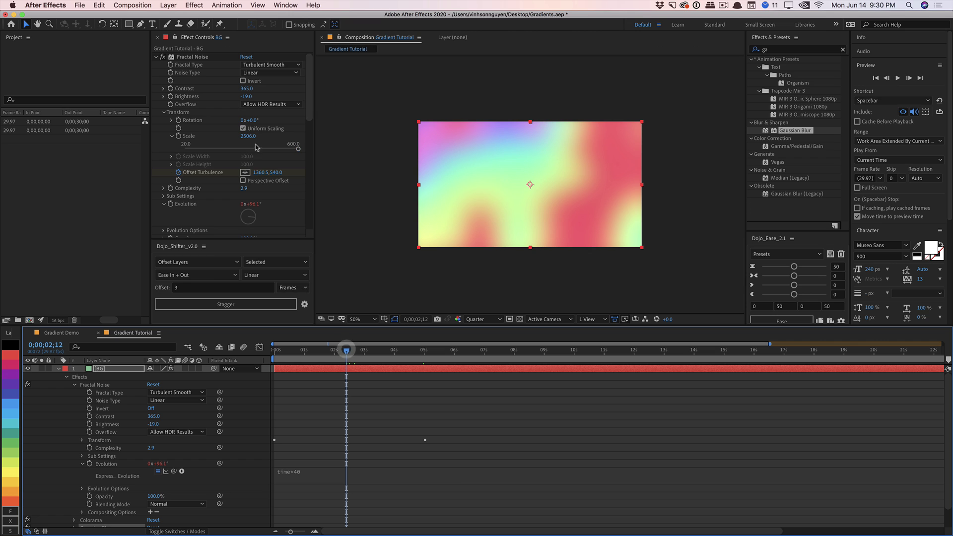
{"action": "left_click_drag", "start_coordinate": [262, 173], "coordinate": [765, 152]}
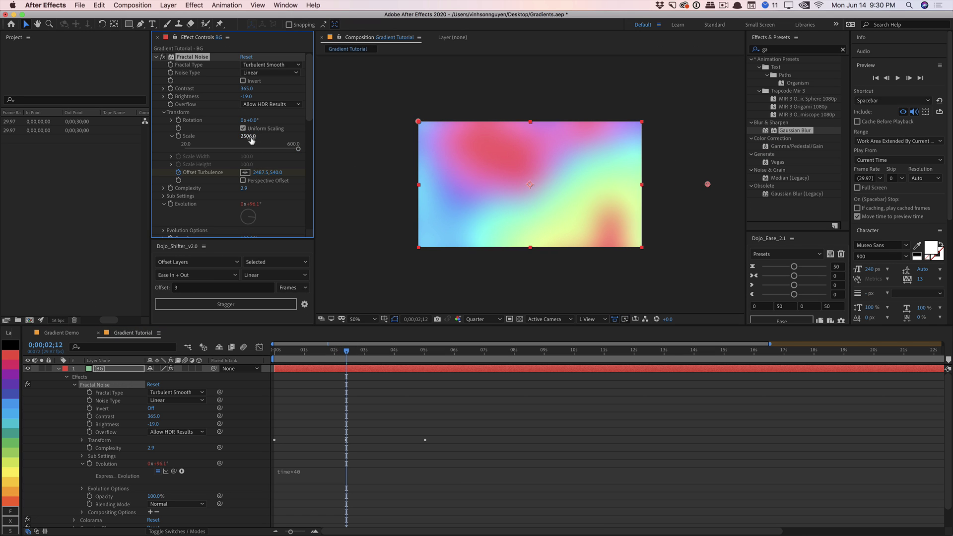
- Set Fractal Noise's Contrast to 337.0, Brightness to -22.0, Scale to 2854.0 and Complexity to 2.5
{"action": "left_click_drag", "start_coordinate": [248, 136], "coordinate": [312, 134]}
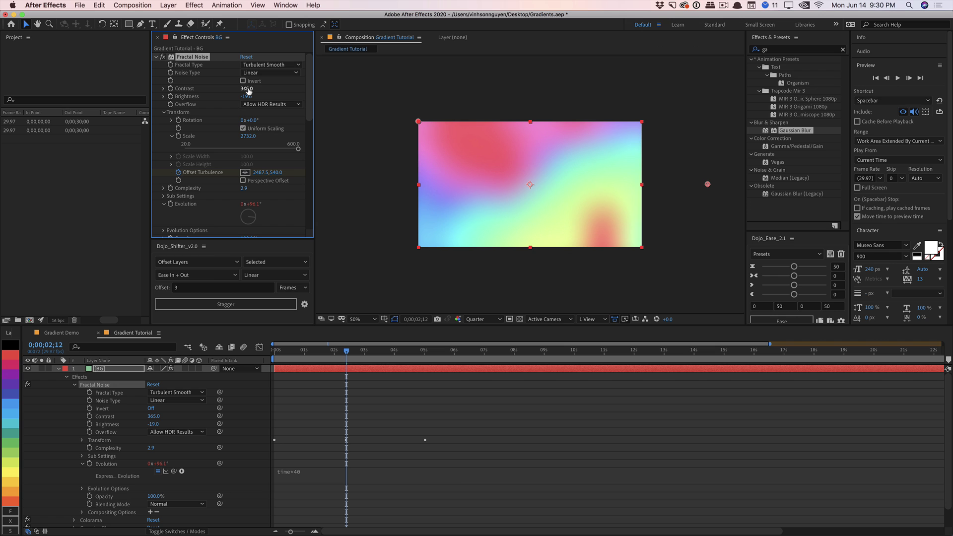
{"action": "mouse_move", "coordinate": [249, 90]}
{"action": "left_mouse_down"}
{"action": "mouse_move", "coordinate": [296, 83]}
{"action": "mouse_move", "coordinate": [217, 89]}
{"action": "mouse_move", "coordinate": [244, 98]}
{"action": "mouse_move", "coordinate": [211, 101]}
{"action": "mouse_move", "coordinate": [279, 84]}
{"action": "mouse_move", "coordinate": [236, 88]}
{"action": "mouse_move", "coordinate": [250, 85]}
{"action": "left_mouse_up"}
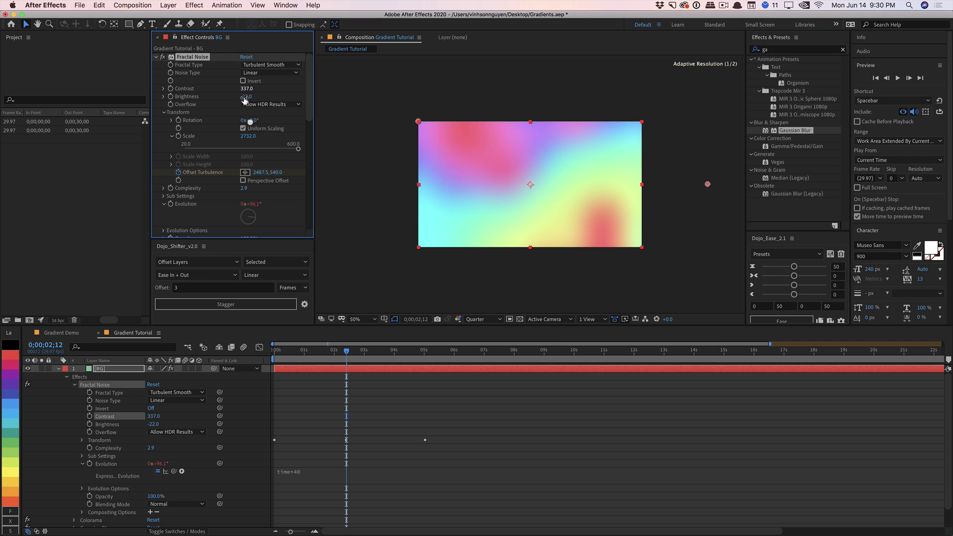
{"action": "left_click_drag", "start_coordinate": [252, 139], "coordinate": [304, 138]}
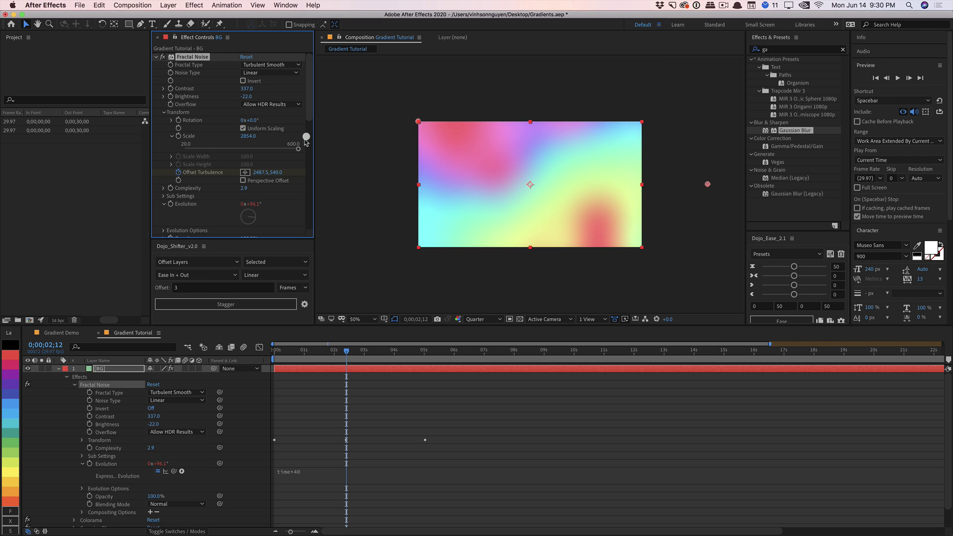
{"action": "left_click_drag", "start_coordinate": [243, 191], "coordinate": [219, 187]}
- Add the Turbulent Displace effect to the BG layer between Colorama and Gaussian Blur
{"action": "scroll", "coordinate": [298, 199], "scroll_direction": "down", "scroll_amount": 10}
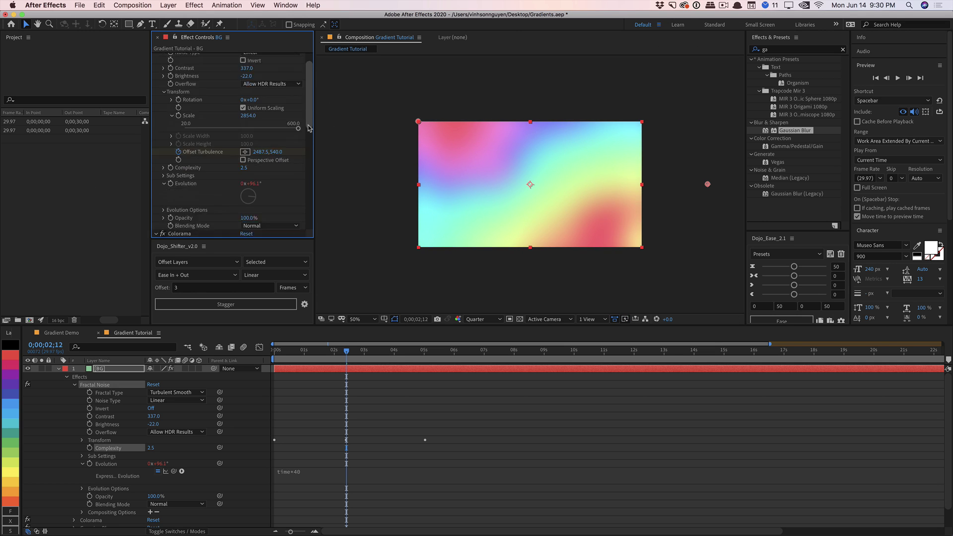
{"action": "scroll", "coordinate": [301, 202], "scroll_direction": "down", "scroll_amount": 3}
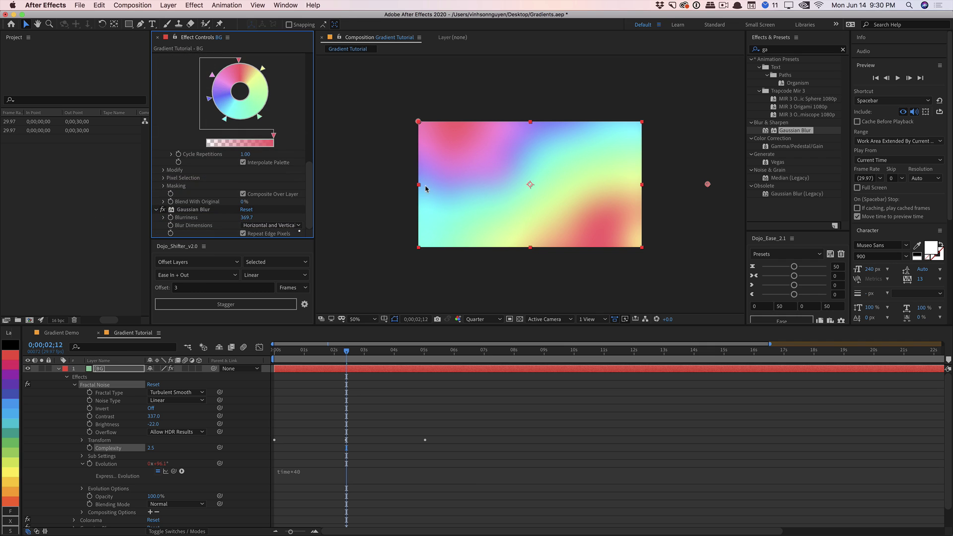
{"action": "left_click", "coordinate": [810, 50]}
{"action": "type", "text": "turb"}
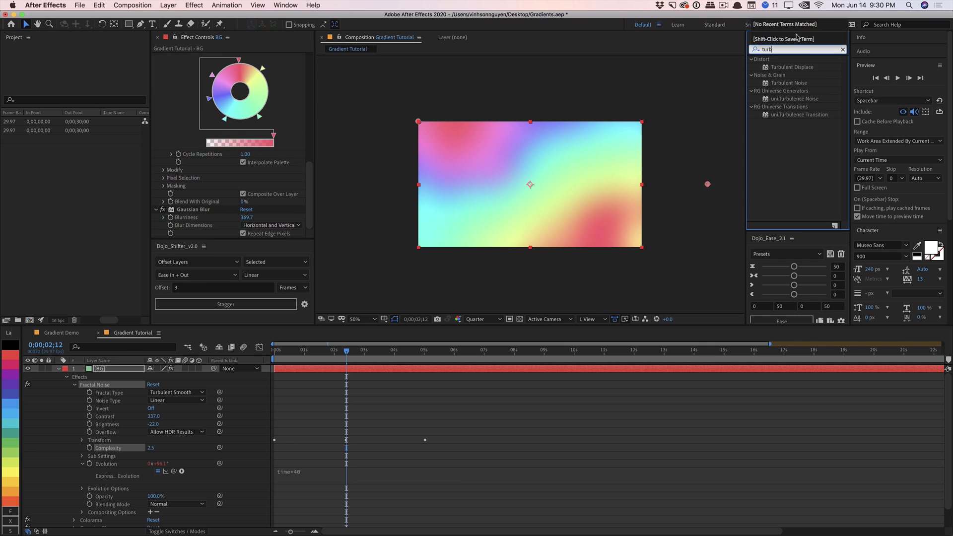
{"action": "left_click_drag", "start_coordinate": [796, 69], "coordinate": [253, 189]}
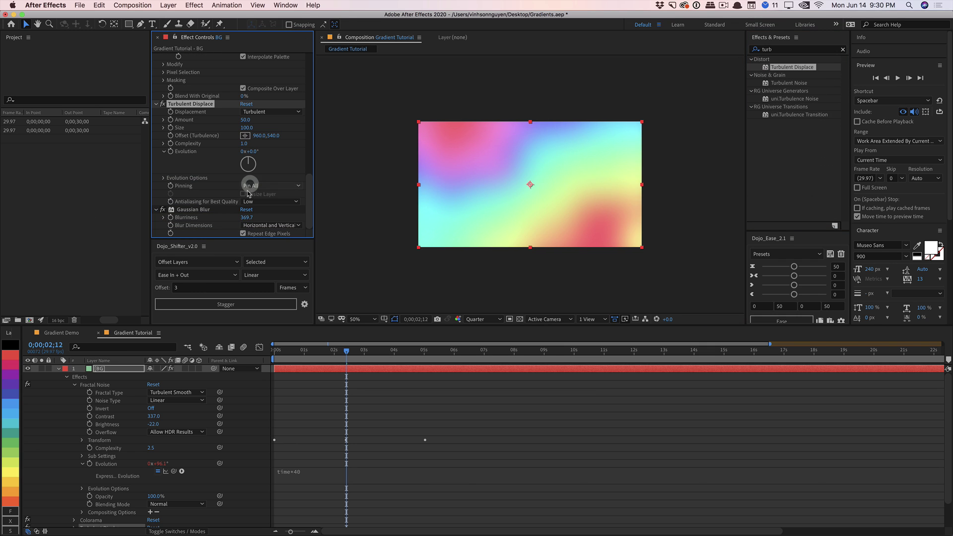
- Set Turbulent Displace's Amount to 658.0, Size to 97.0 and Evolution to 214°, and raise Gaussian Blur's Blurriness to 416.1
{"action": "left_click_drag", "start_coordinate": [245, 119], "coordinate": [406, 107]}
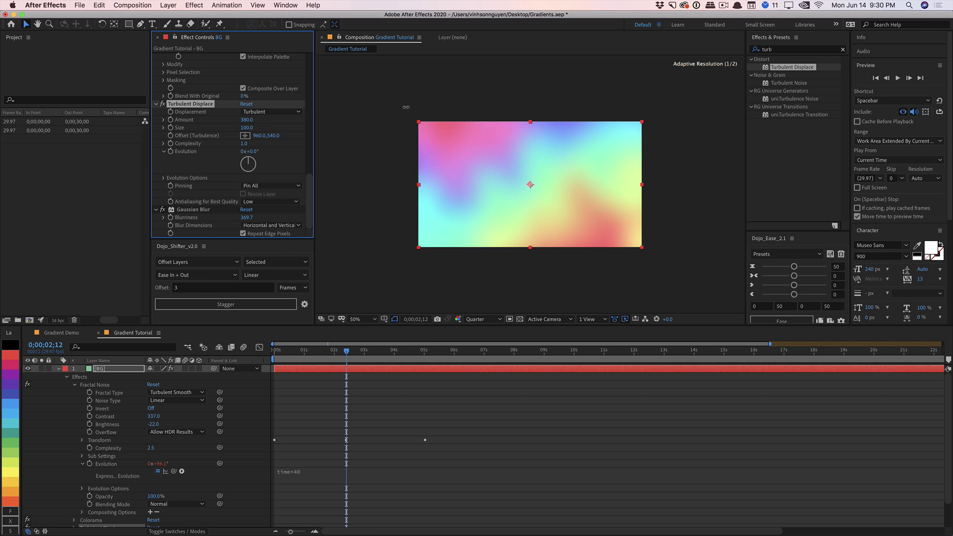
{"action": "left_click_drag", "start_coordinate": [486, 104], "coordinate": [312, 115]}
{"action": "left_click_drag", "start_coordinate": [246, 128], "coordinate": [225, 132]}
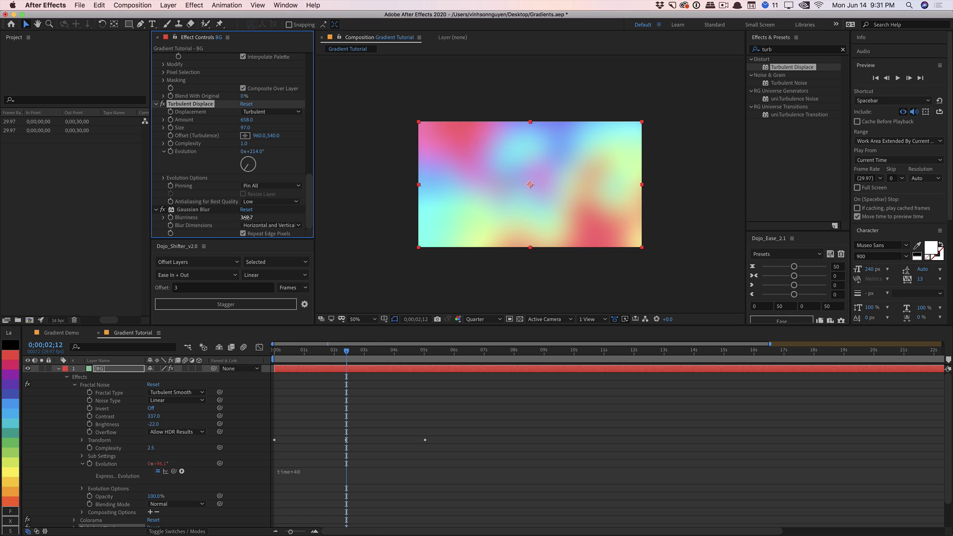
{"action": "left_click_drag", "start_coordinate": [247, 217], "coordinate": [307, 204]}
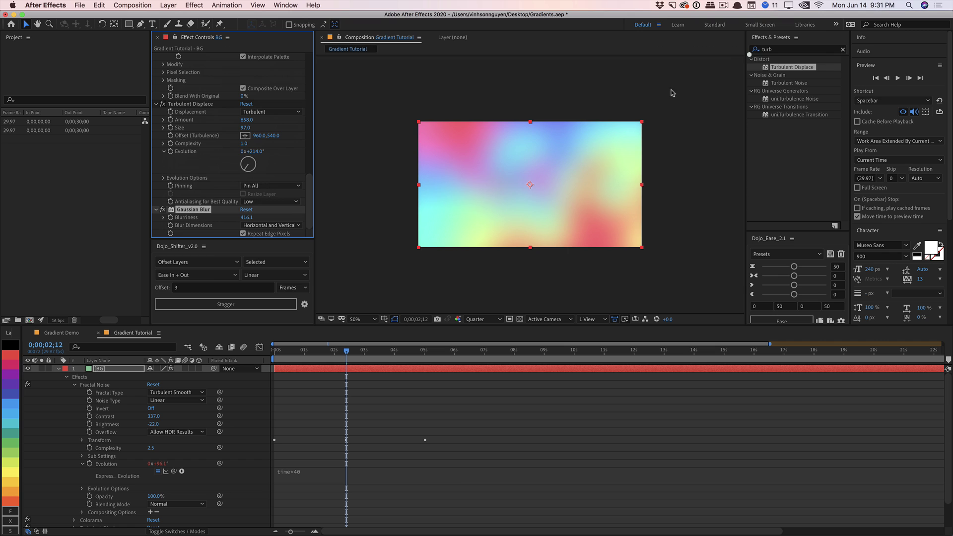
- Add the Curves effect after Gaussian Blur and the Hue/Saturation effect after Curves
{"action": "left_click", "coordinate": [817, 50]}
{"action": "type", "text": "curves"}
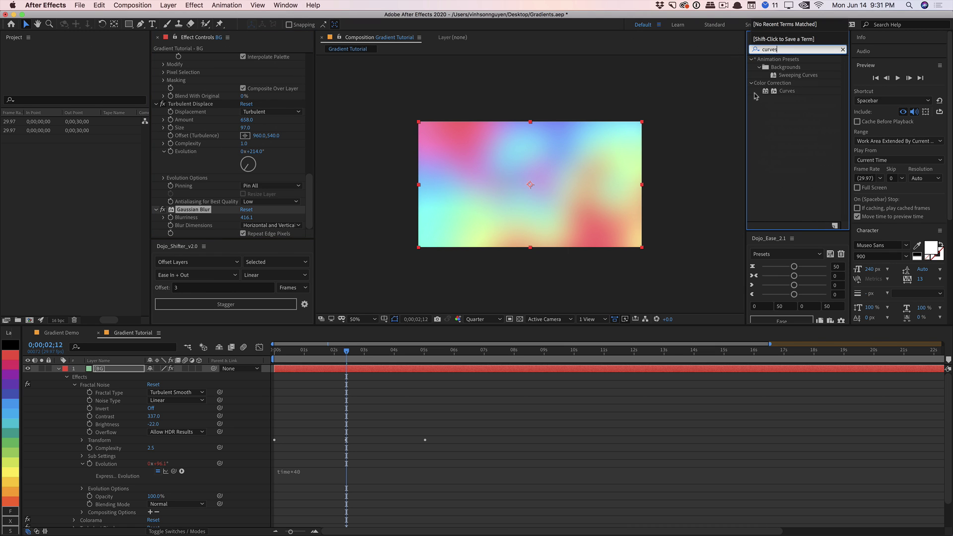
{"action": "left_click_drag", "start_coordinate": [779, 95], "coordinate": [252, 209]}
{"action": "left_click", "coordinate": [818, 49]}
{"action": "type", "text": "hue"}
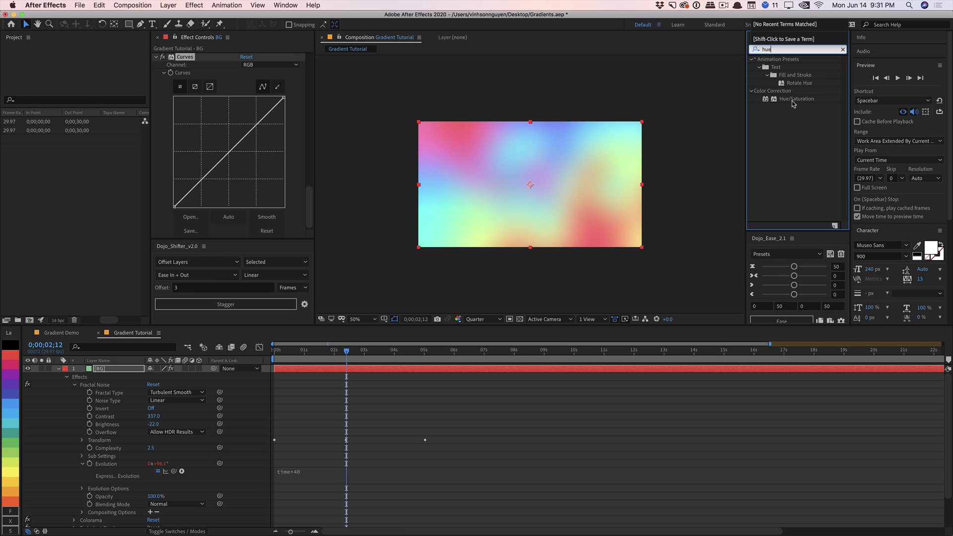
{"action": "left_click_drag", "start_coordinate": [794, 102], "coordinate": [225, 232]}
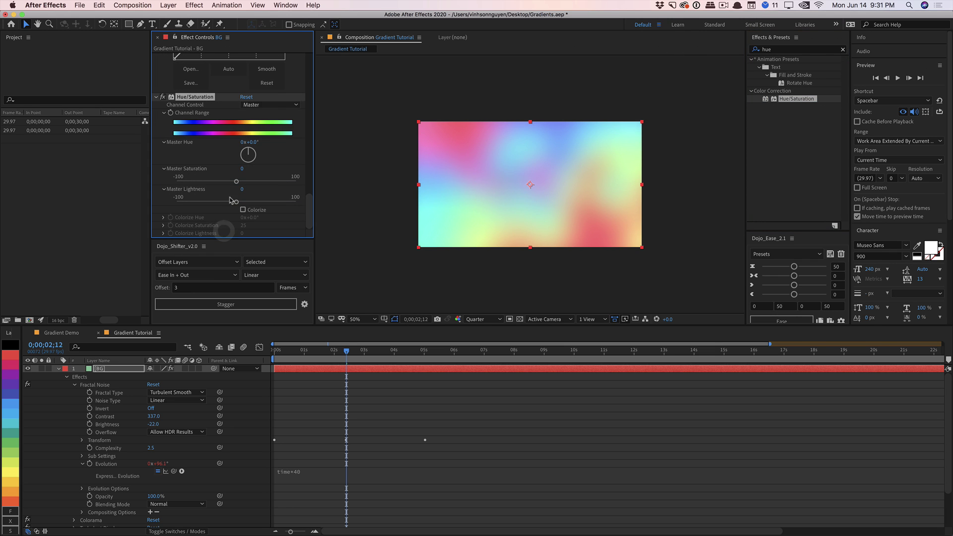
- Shape the RGB curve into a gentle S by raising the highlights and lowering the shadows
{"action": "scroll", "coordinate": [237, 203], "scroll_direction": "up", "scroll_amount": 5}
{"action": "scroll", "coordinate": [248, 186], "scroll_direction": "up", "scroll_amount": 3}
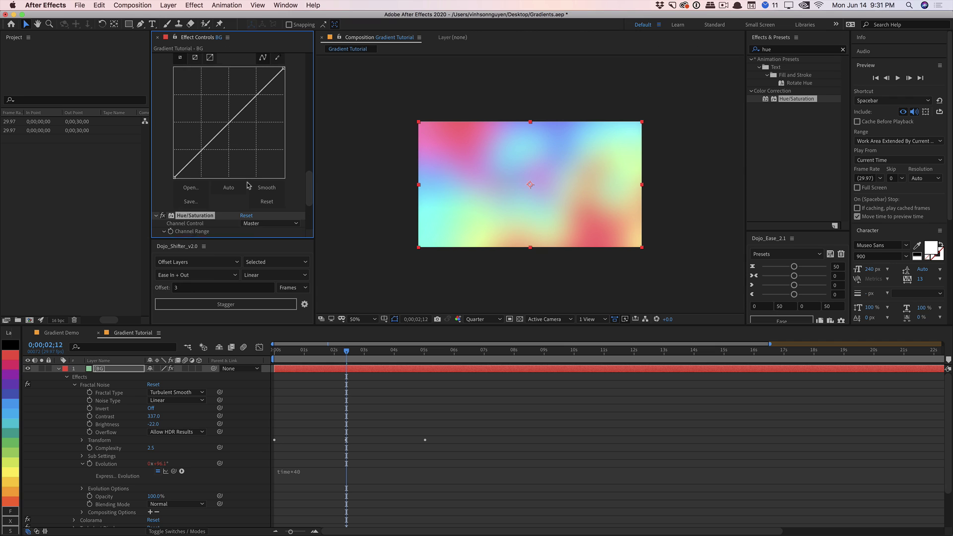
{"action": "left_click_drag", "start_coordinate": [255, 99], "coordinate": [255, 100]}
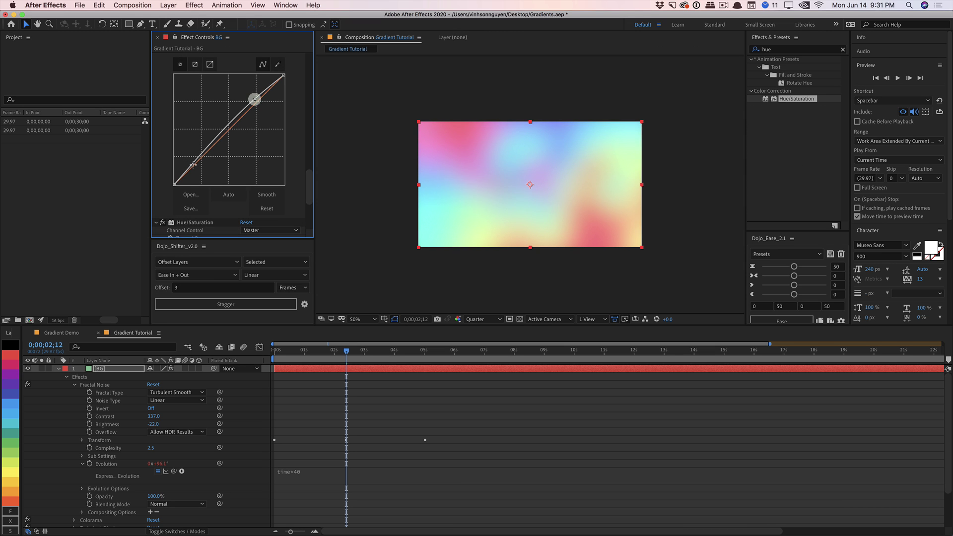
{"action": "left_click_drag", "start_coordinate": [193, 165], "coordinate": [204, 161]}
- Rotate Hue/Saturation's Master Hue through its color range to 2x+3.0° and collapse the effect
{"action": "left_click_drag", "start_coordinate": [309, 190], "coordinate": [310, 215]}
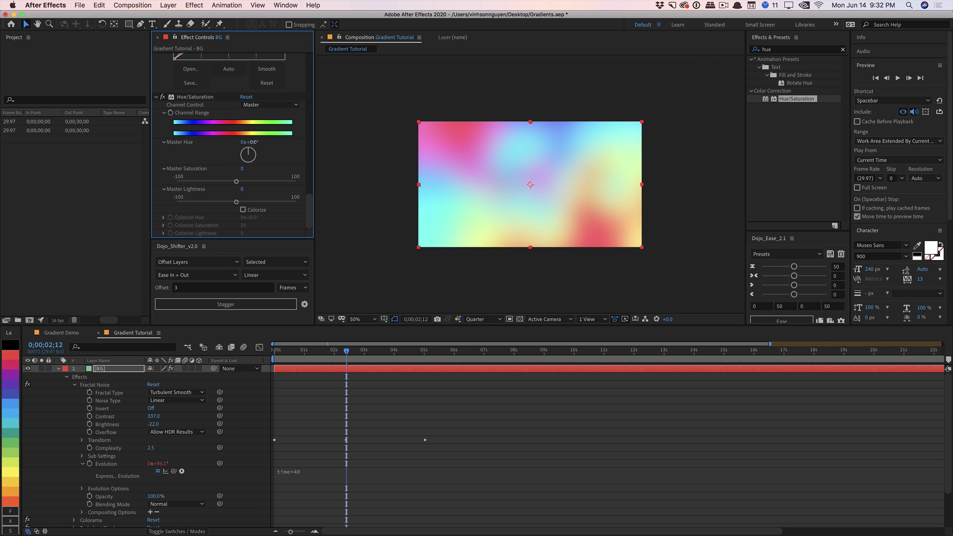
{"action": "left_click_drag", "start_coordinate": [253, 142], "coordinate": [302, 133]}
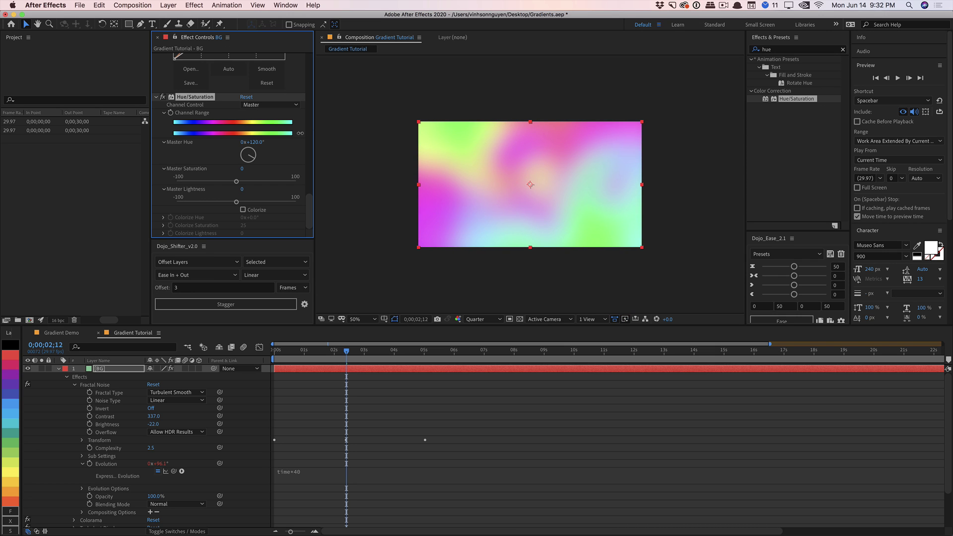
{"action": "left_click_drag", "start_coordinate": [305, 132], "coordinate": [554, 106]}
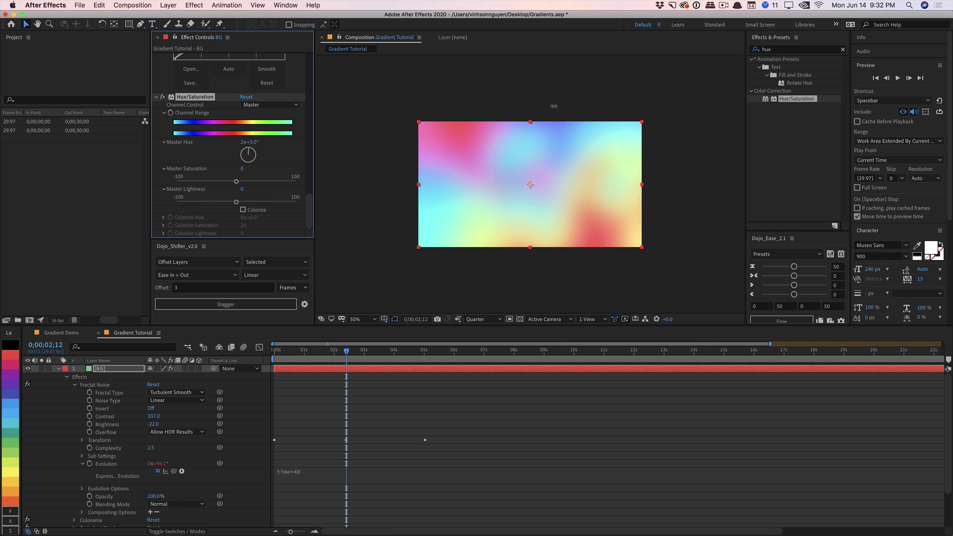
{"action": "left_click", "coordinate": [156, 99]}
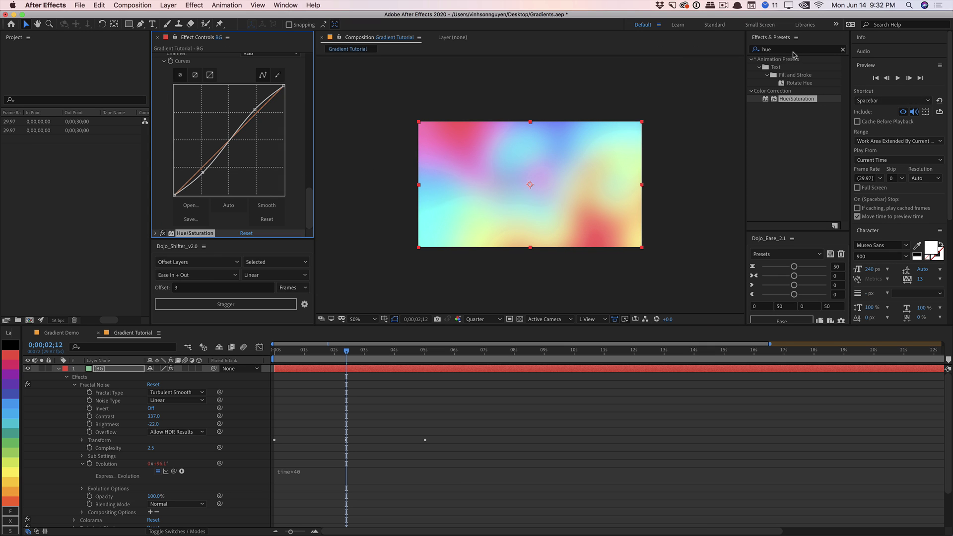
- Add a second Gaussian Blur after Hue/Saturation, with Blurriness 62.5 and Repeat Edge Pixels enabled
{"action": "left_click", "coordinate": [792, 51]}
{"action": "type", "text": "gau"}
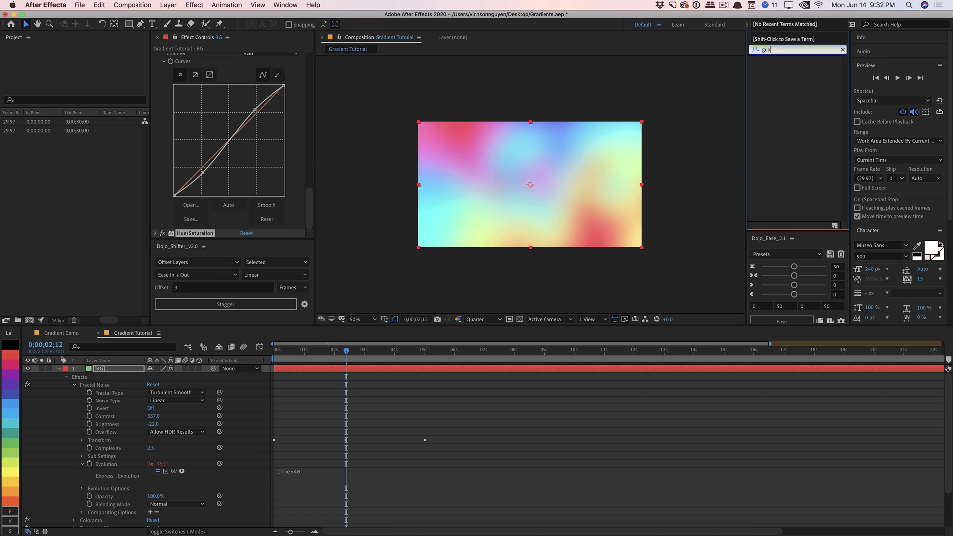
{"action": "left_click_drag", "start_coordinate": [775, 72], "coordinate": [220, 238]}
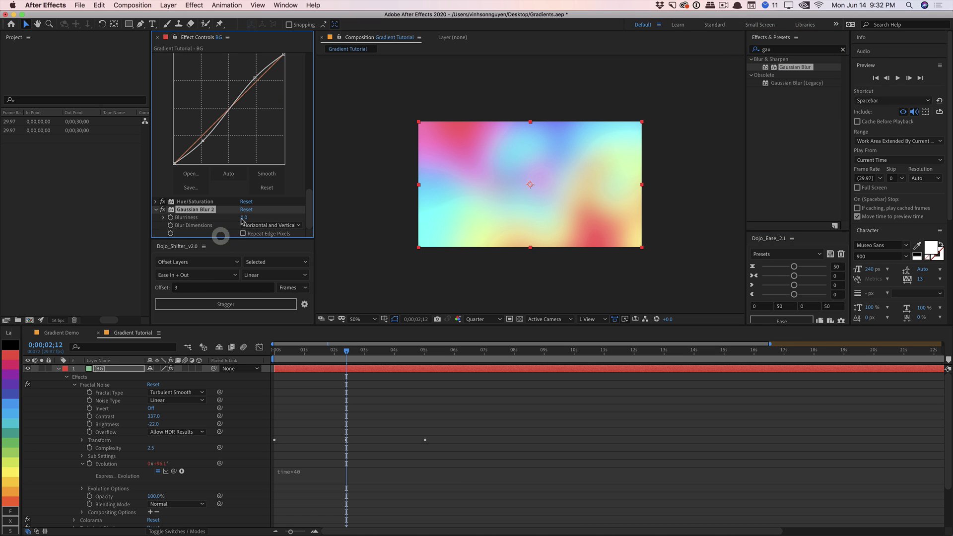
{"action": "left_click_drag", "start_coordinate": [337, 214], "coordinate": [593, 201]}
- Add the Add Grain effect last, with Viewing Mode Final Output, Intensity 0.500 and Size 0.600
{"action": "key", "text": "super+5"}
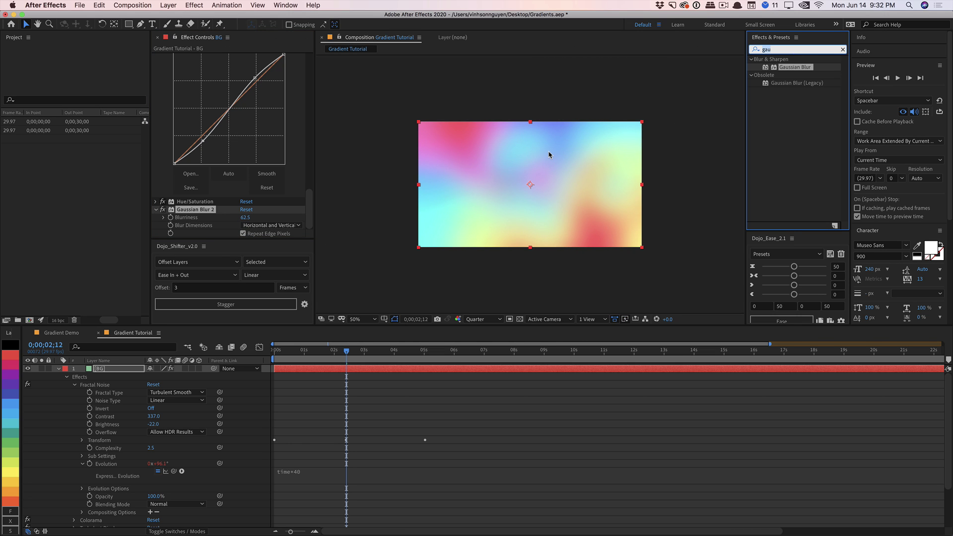
{"action": "type", "text": "grain"}
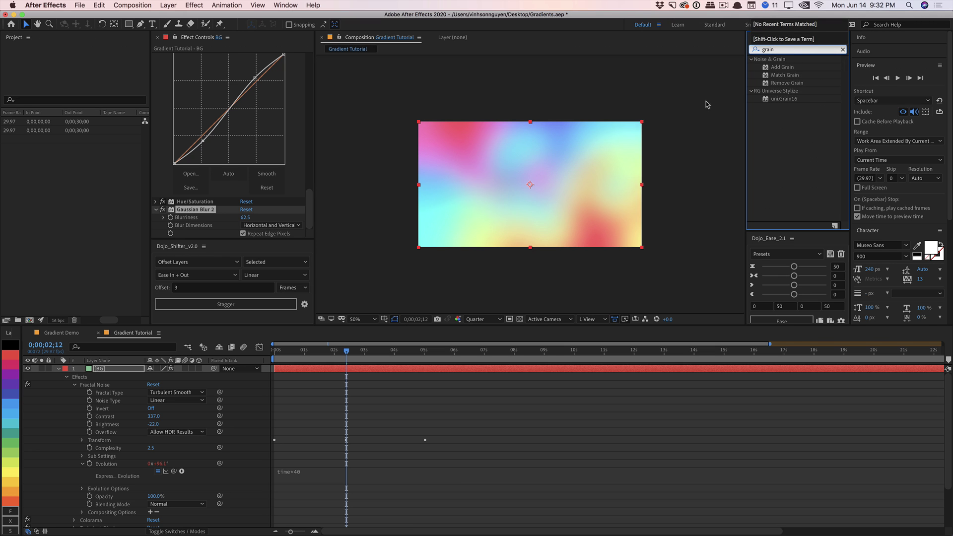
{"action": "left_click_drag", "start_coordinate": [774, 71], "coordinate": [203, 219]}
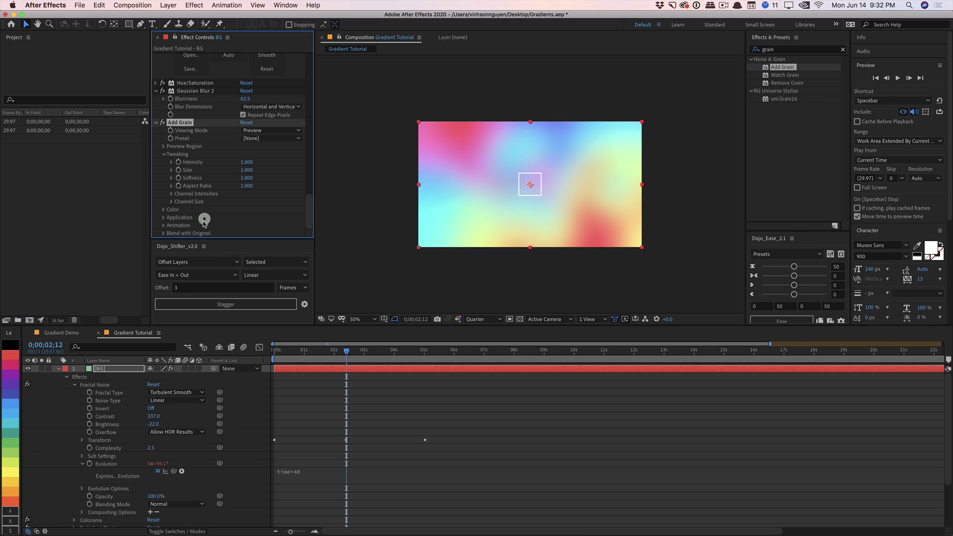
{"action": "left_click", "coordinate": [247, 131]}
{"action": "left_click", "coordinate": [249, 153]}
- Collapse the top BG layer and toggle its visibility off and on to compare it with the gradient layer beneath
{"action": "left_click", "coordinate": [111, 371]}
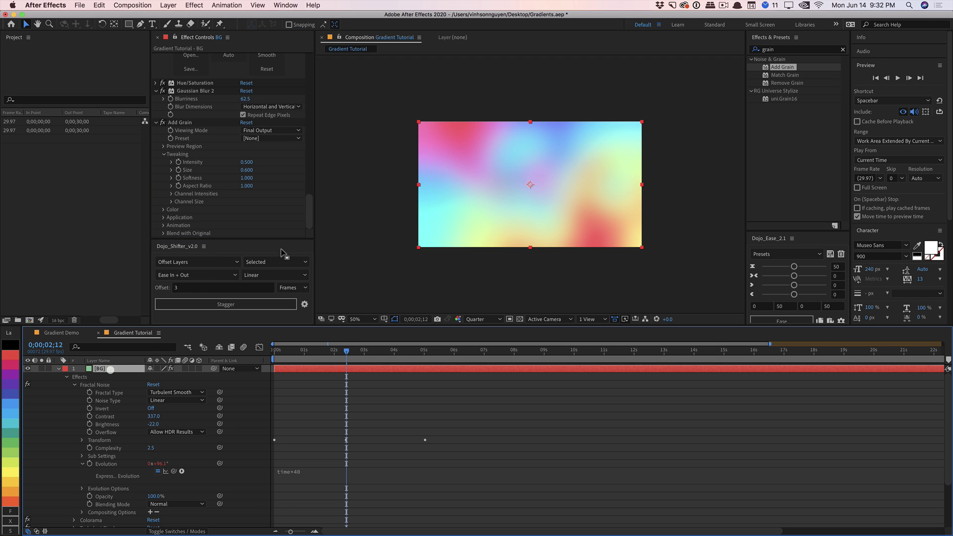
{"action": "left_click_drag", "start_coordinate": [309, 211], "coordinate": [305, 64]}
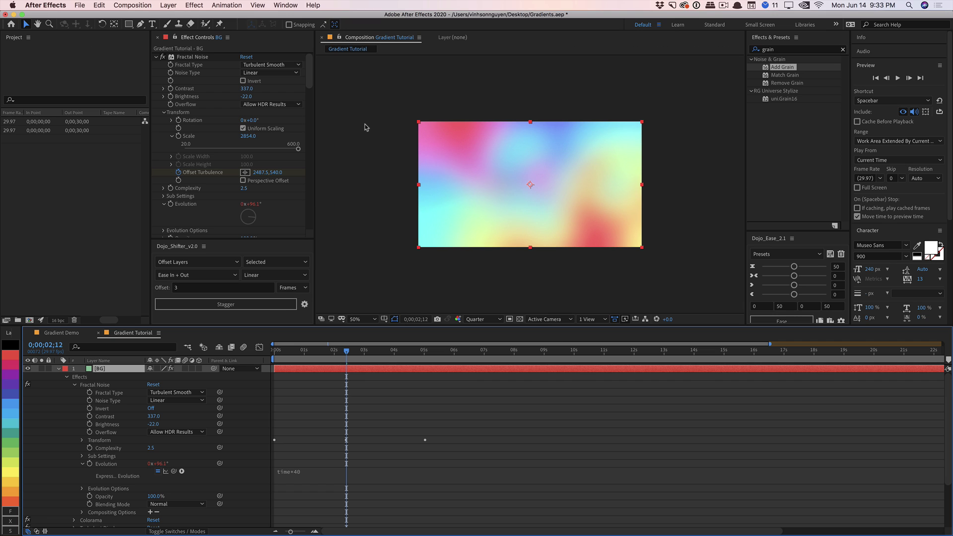
{"action": "left_click", "coordinate": [60, 369]}
{"action": "key", "text": "super+d"}
{"action": "left_click", "coordinate": [28, 369]}
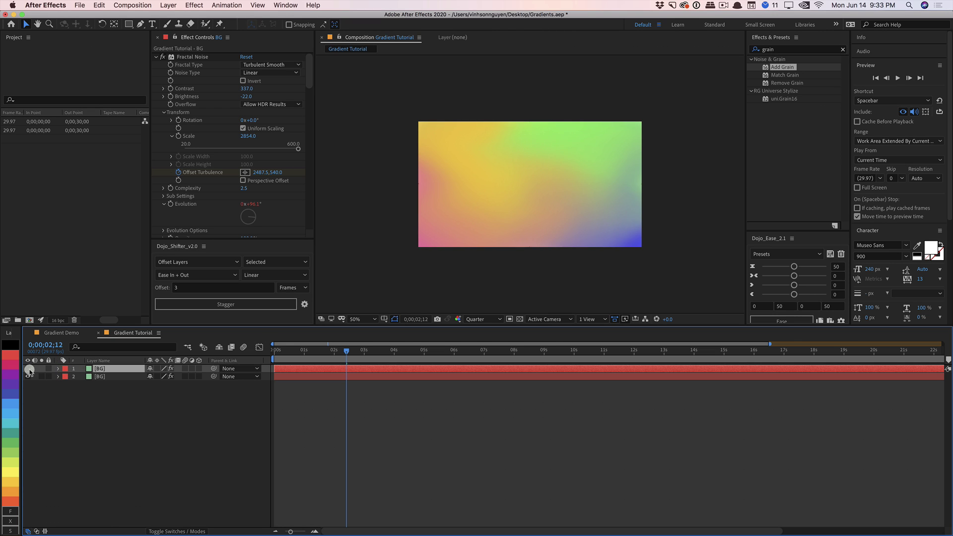
{"action": "left_click", "coordinate": [28, 369]}
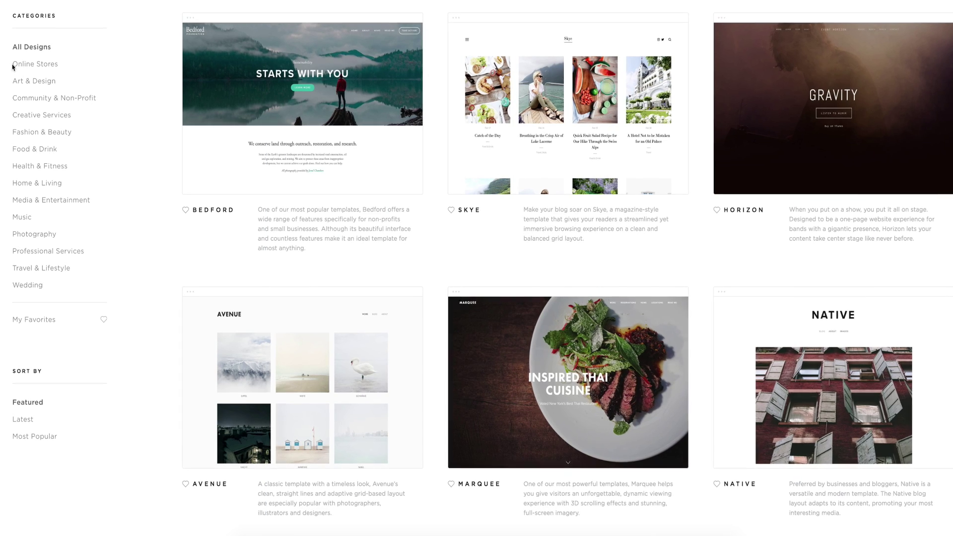
- Switch to Squarespace and browse the Online Stores and Art & Design template categories
{"action": "left_click", "coordinate": [15, 67]}
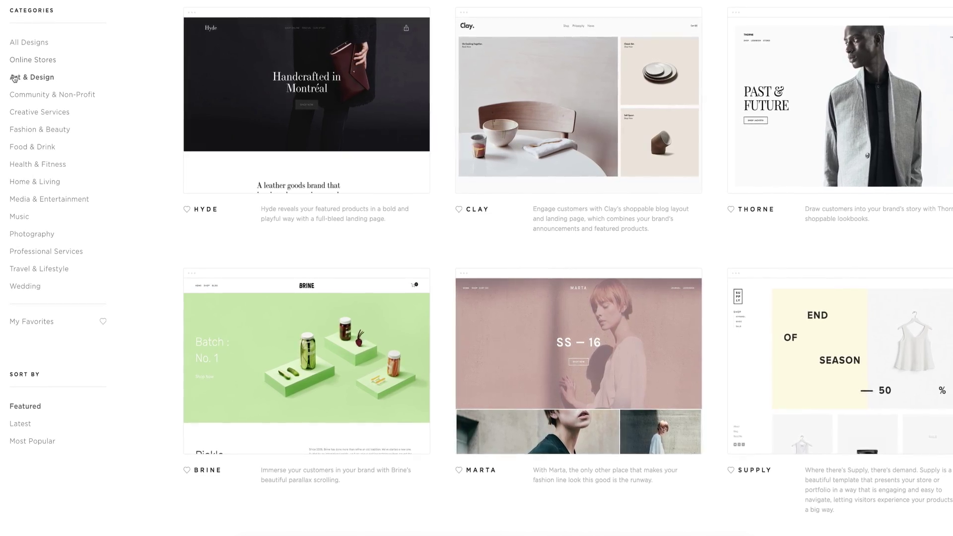
{"action": "left_click", "coordinate": [14, 78]}
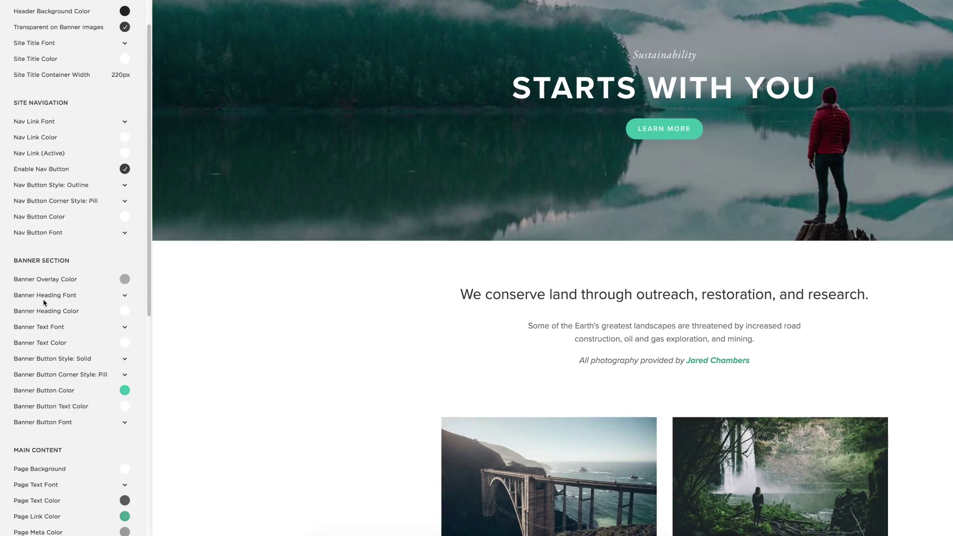
- Set the site's Banner Button Color to dark grey, hsl(203, 4%, 31%)
{"action": "scroll", "coordinate": [44, 302], "scroll_direction": "down", "scroll_amount": 3}
{"action": "left_click", "coordinate": [126, 282]}
{"action": "left_click_drag", "start_coordinate": [63, 219], "coordinate": [78, 219]}
{"action": "left_click_drag", "start_coordinate": [32, 283], "coordinate": [22, 292]}
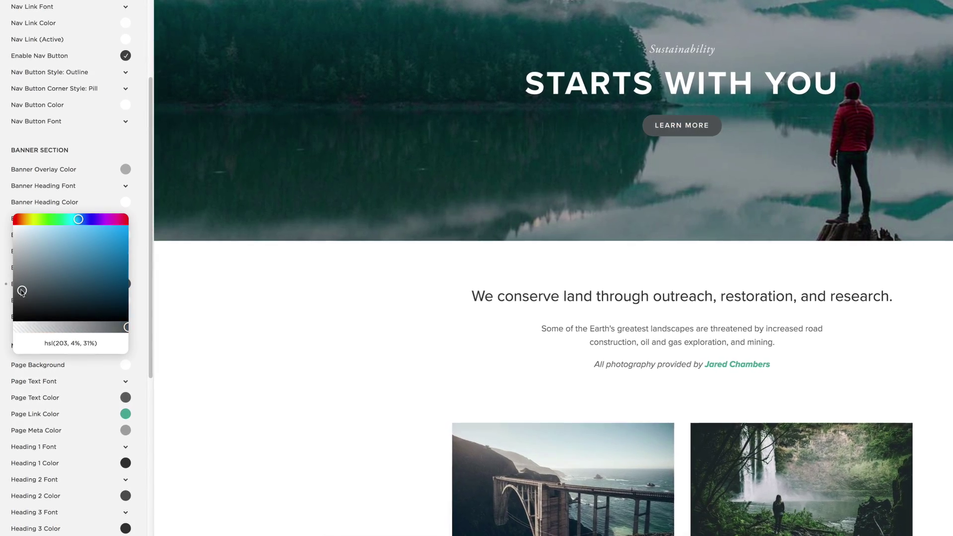